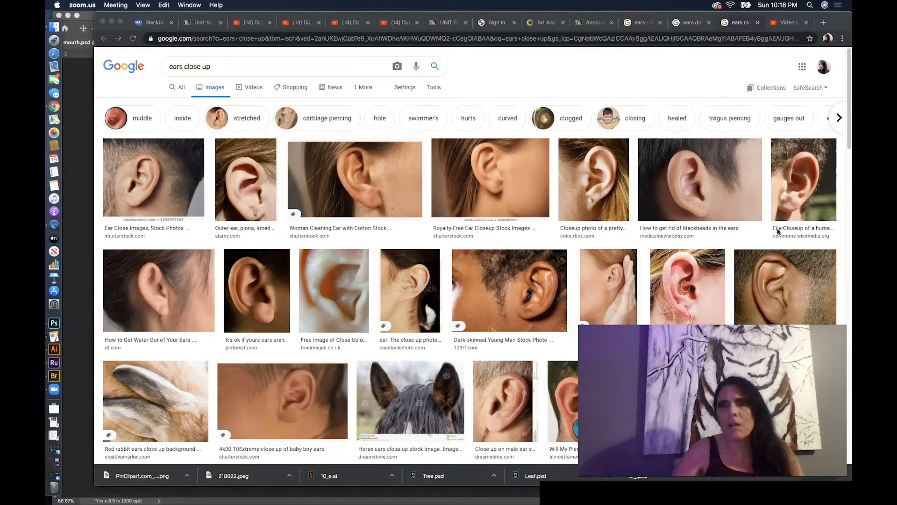
# - Look through the "ears close up" image results for clear ear reference photos
pyautogui.click(847, 120)
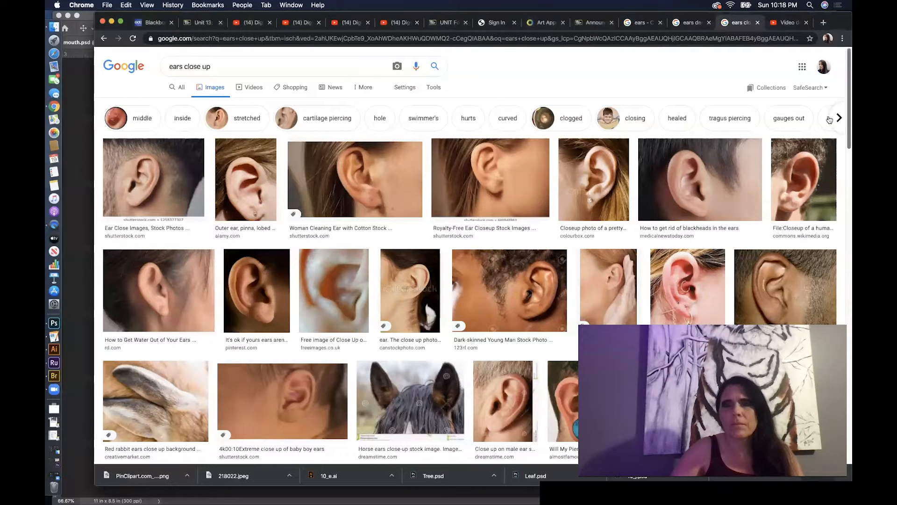
pyautogui.moveTo(847, 132); pyautogui.dragTo(833, 207)
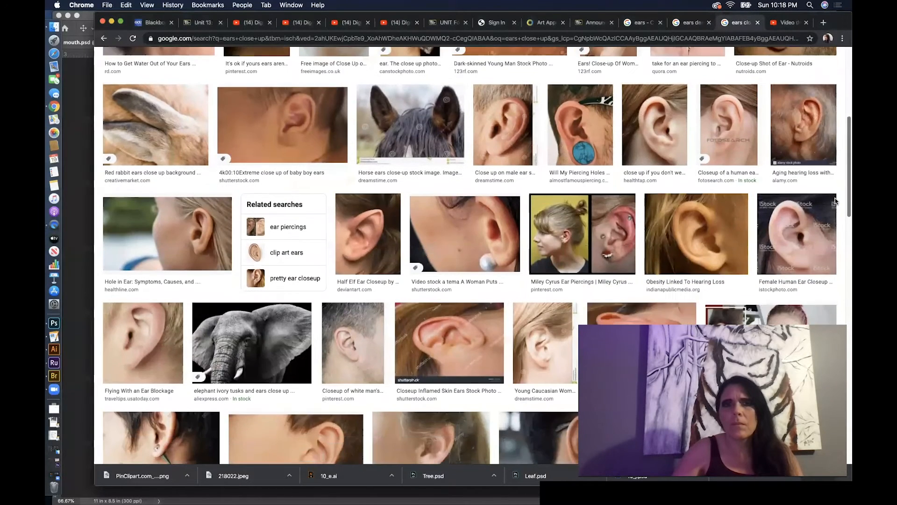
pyautogui.scroll(-3, 832, 211)
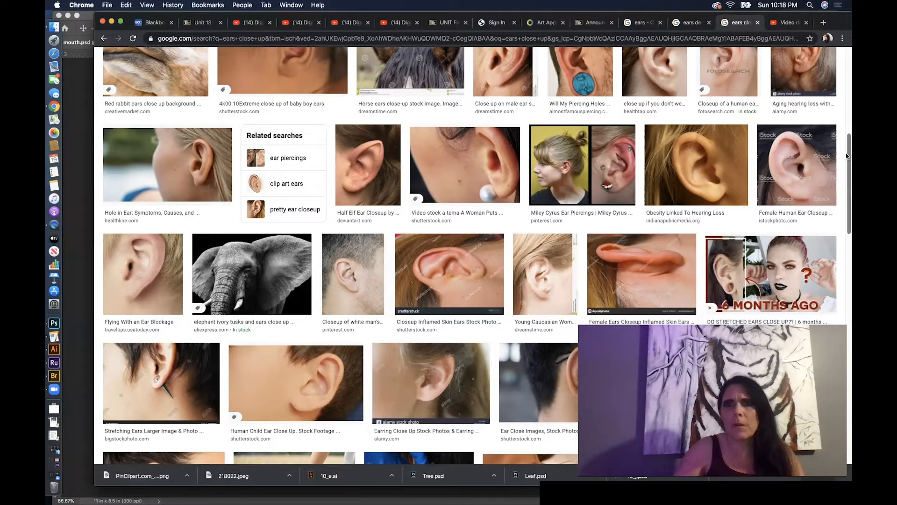
pyautogui.moveTo(846, 158); pyautogui.dragTo(843, 200)
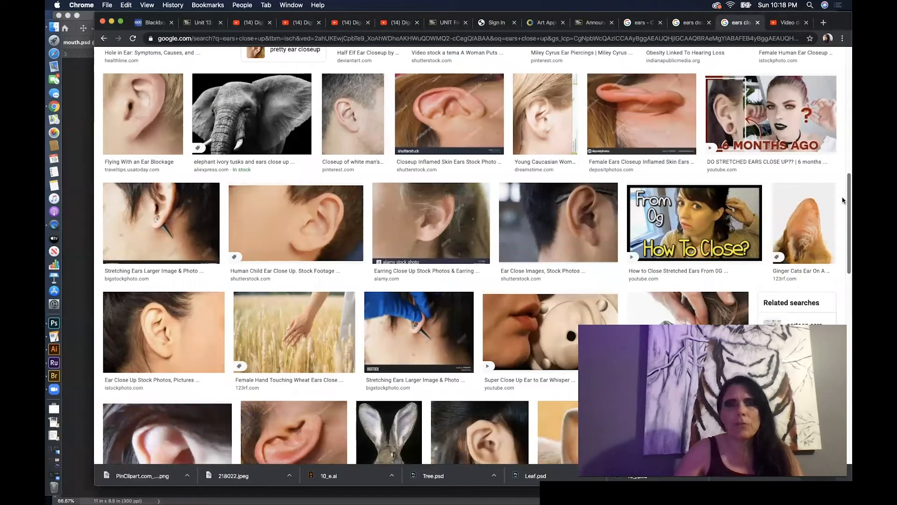
pyautogui.scroll(1, 843, 200)
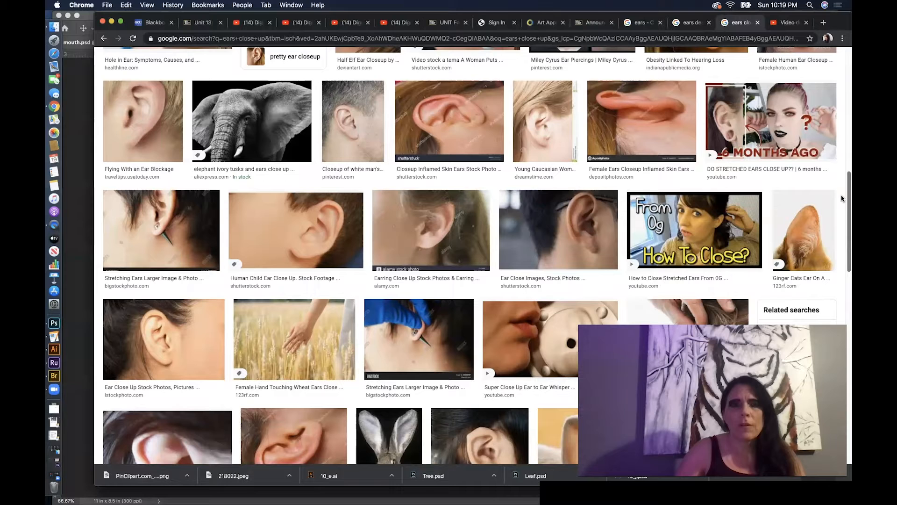
pyautogui.scroll(1, 844, 199)
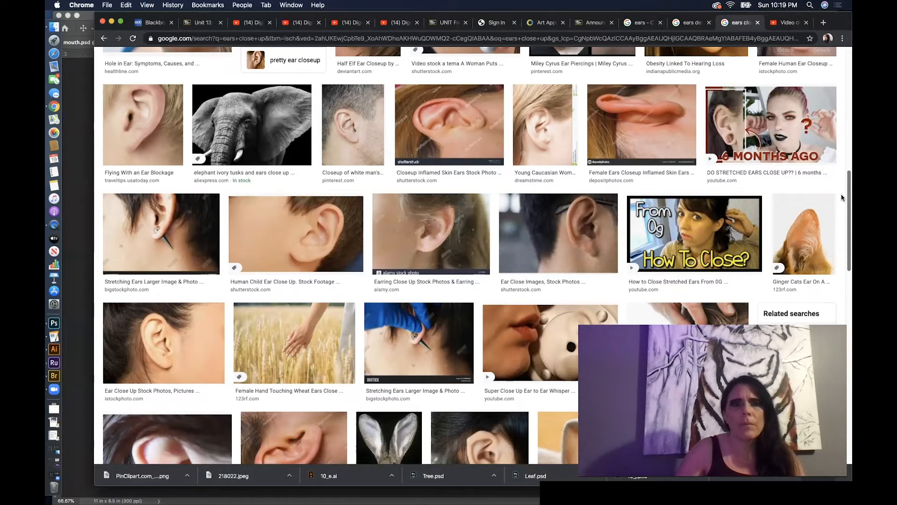
pyautogui.scroll(5, 846, 153)
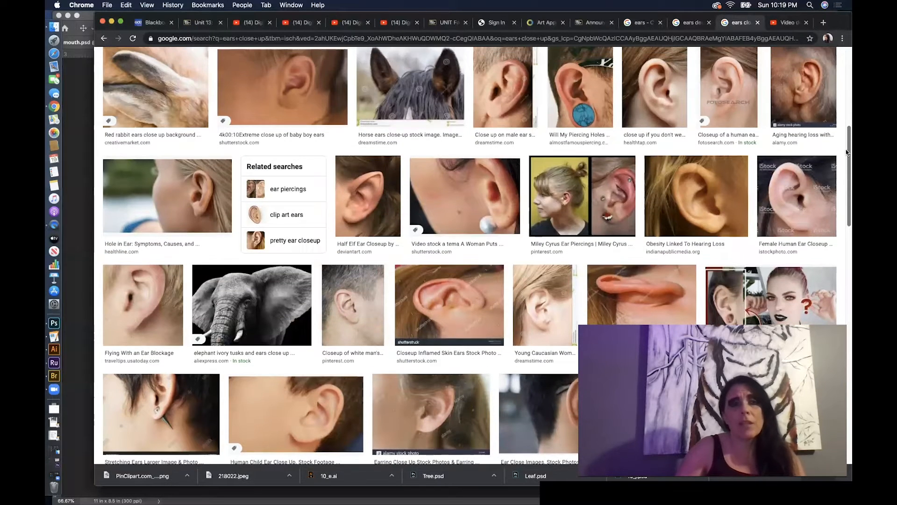
pyautogui.scroll(1, 846, 150)
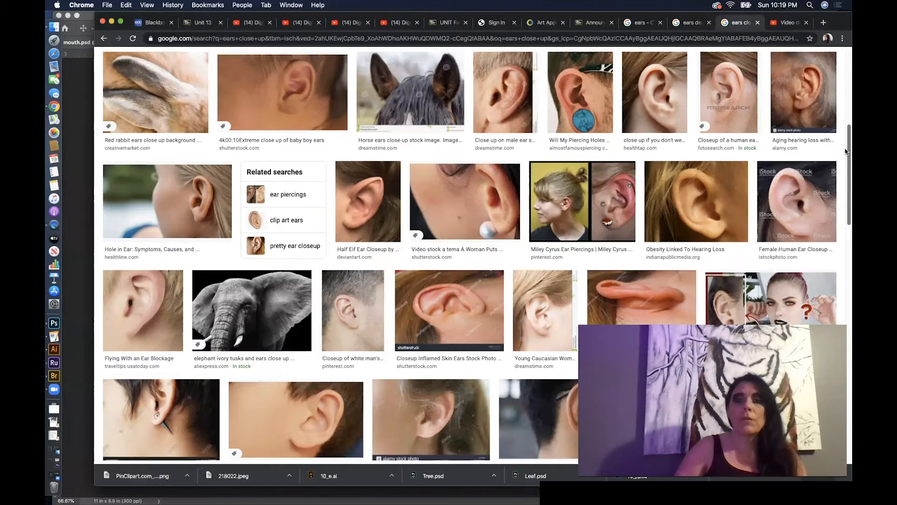
pyautogui.scroll(1, 846, 150)
pyautogui.moveTo(846, 149); pyautogui.dragTo(845, 54)
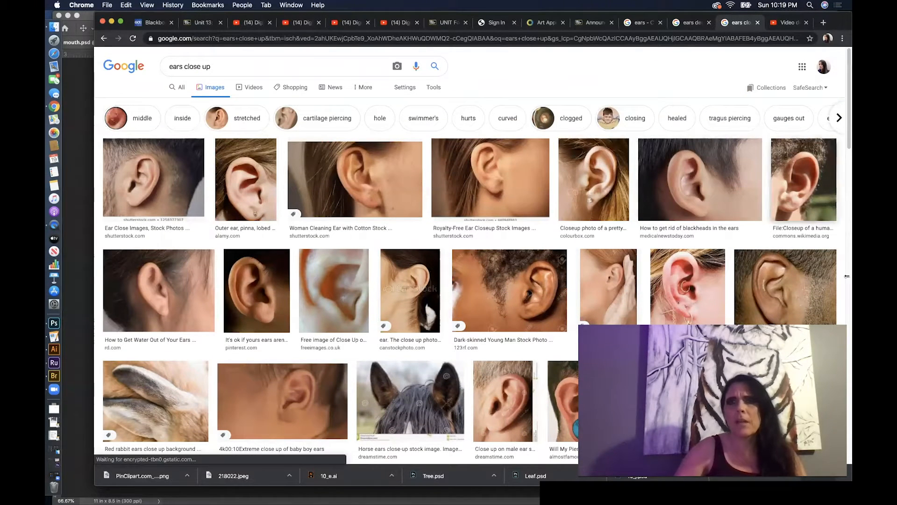
pyautogui.moveTo(845, 137); pyautogui.dragTo(845, 143)
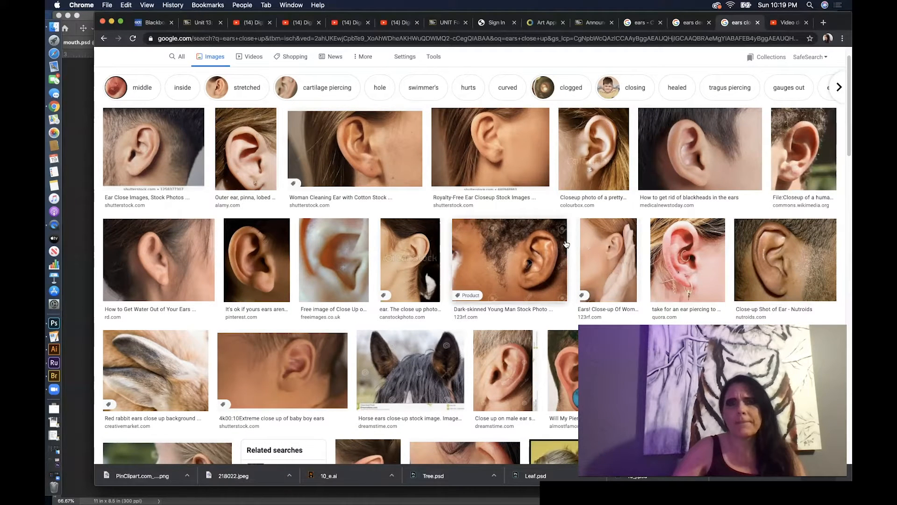
# - Copy the "Dark-skinned Young Man Stock Photo" ear image from the search results and switch to Photoshop
pyautogui.rightClick(523, 253)
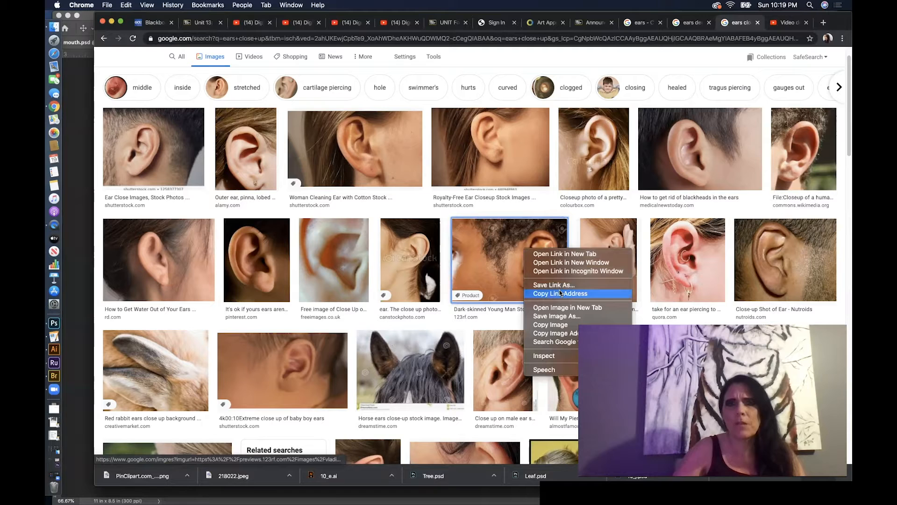
pyautogui.click(560, 324)
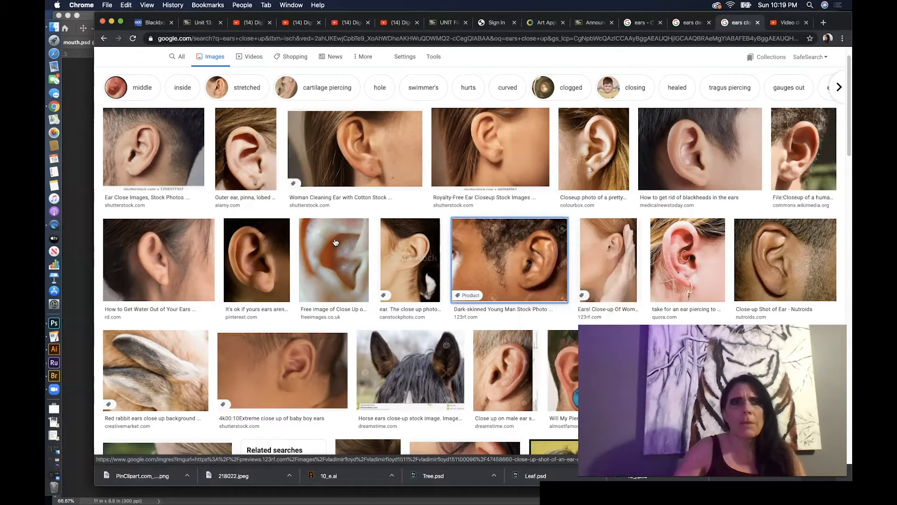
pyautogui.click(80, 172)
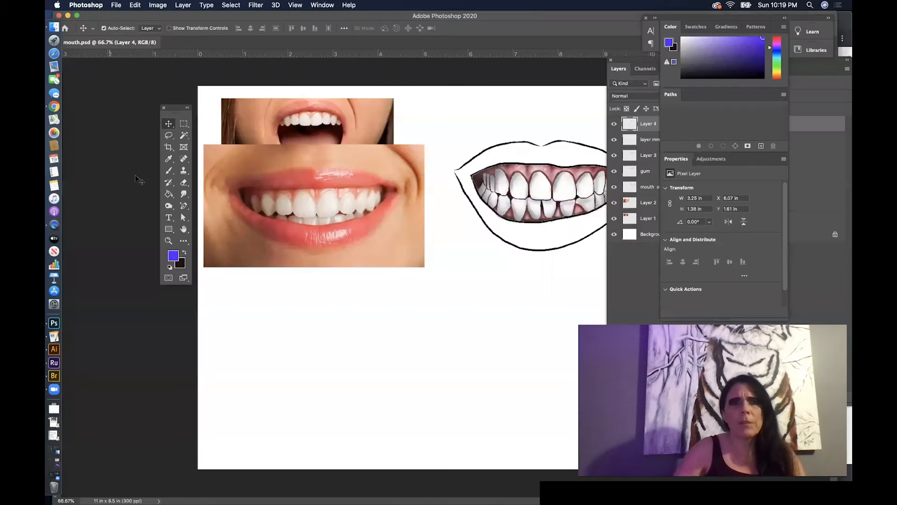
# - Create a new Letter document in landscape orientation, 11 x 8.5 inches at 300 pixels/inch with a white background
pyautogui.click(115, 6)
pyautogui.click(121, 17)
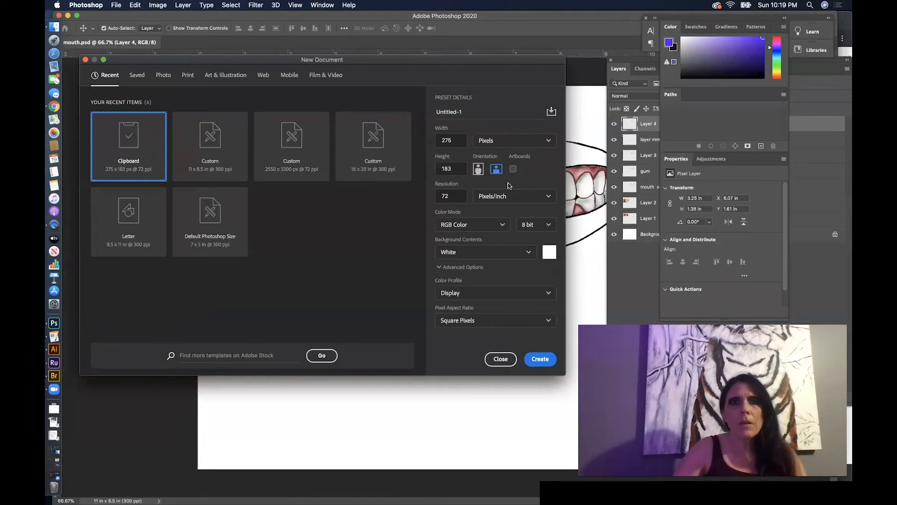
pyautogui.click(501, 141)
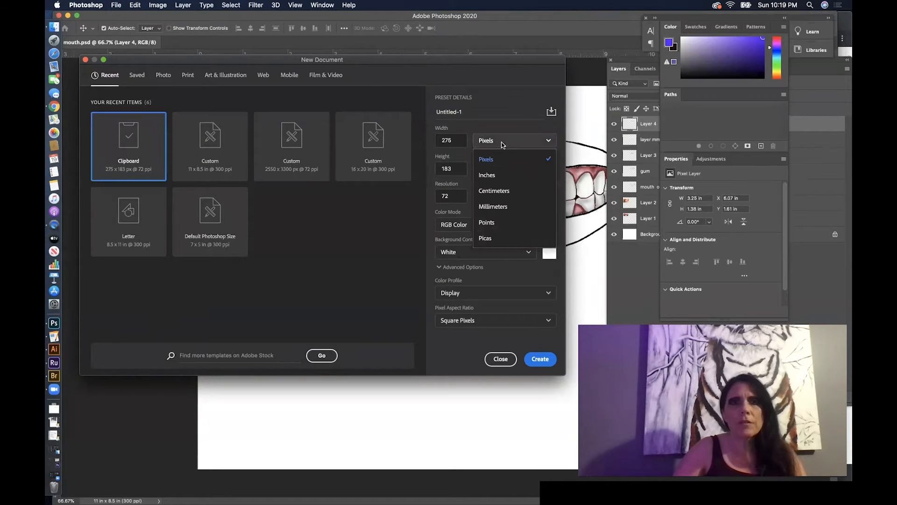
pyautogui.click(500, 175)
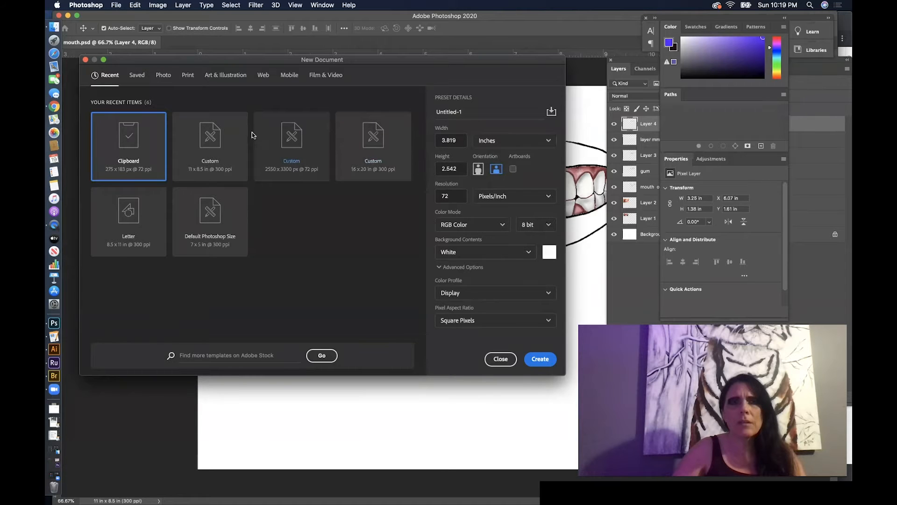
pyautogui.click(147, 229)
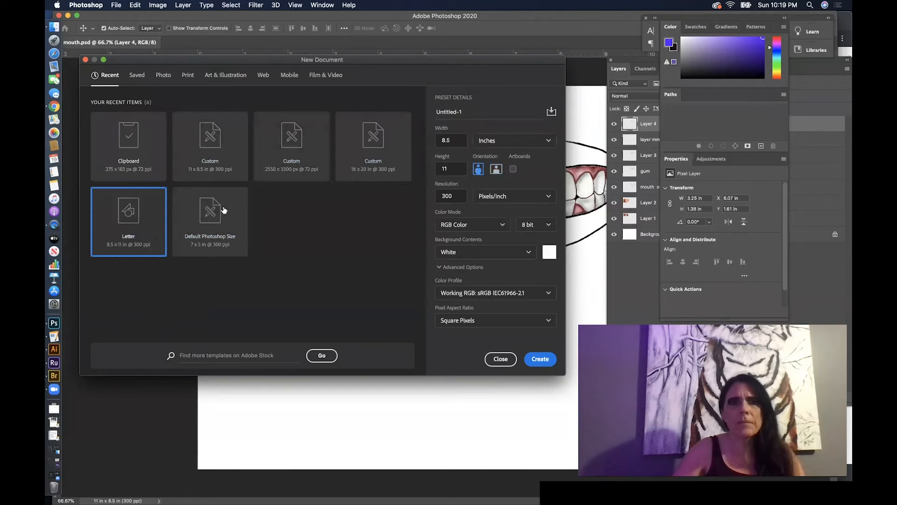
pyautogui.click(496, 170)
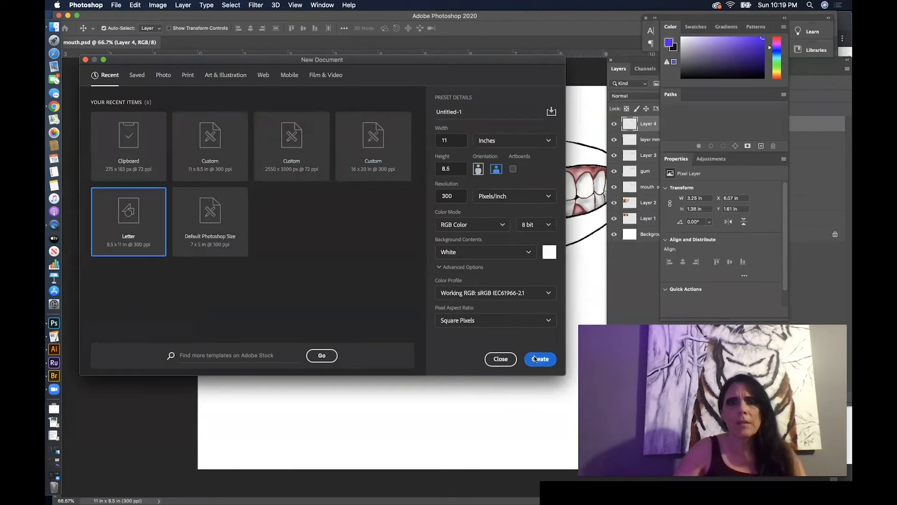
pyautogui.click(537, 359)
# - Paste the copied ear photo, enlarge it to about 413%, and place it in the canvas's upper-left corner with the ear visible
pyautogui.click(134, 7)
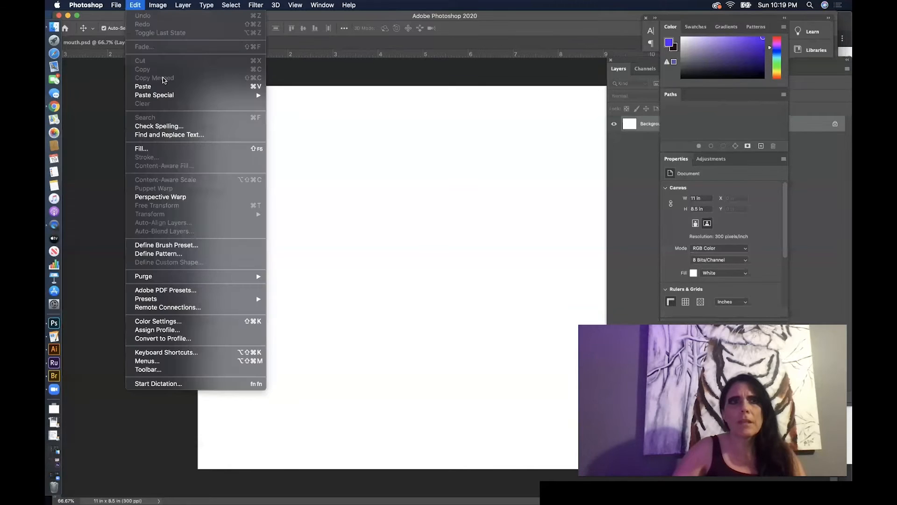
pyautogui.click(164, 88)
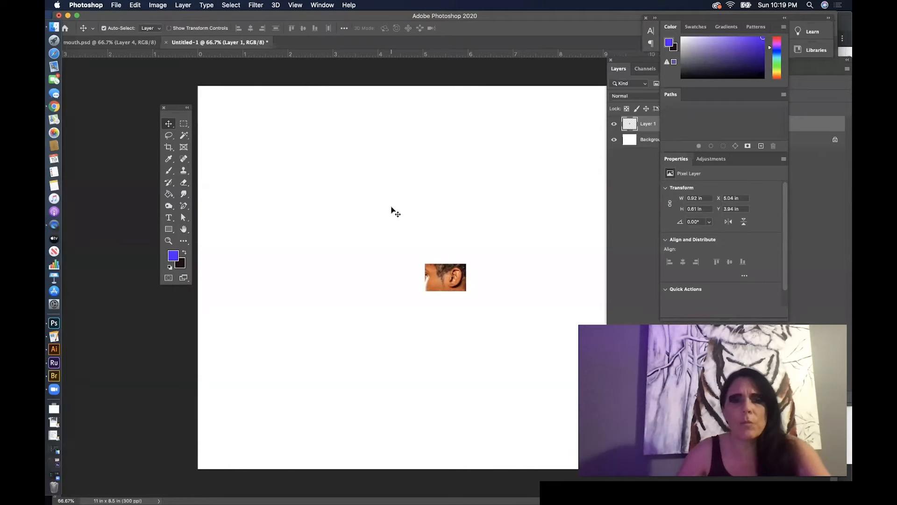
pyautogui.press('super+t')
pyautogui.moveTo(425, 263); pyautogui.dragTo(294, 163)
pyautogui.moveTo(378, 221); pyautogui.dragTo(279, 140)
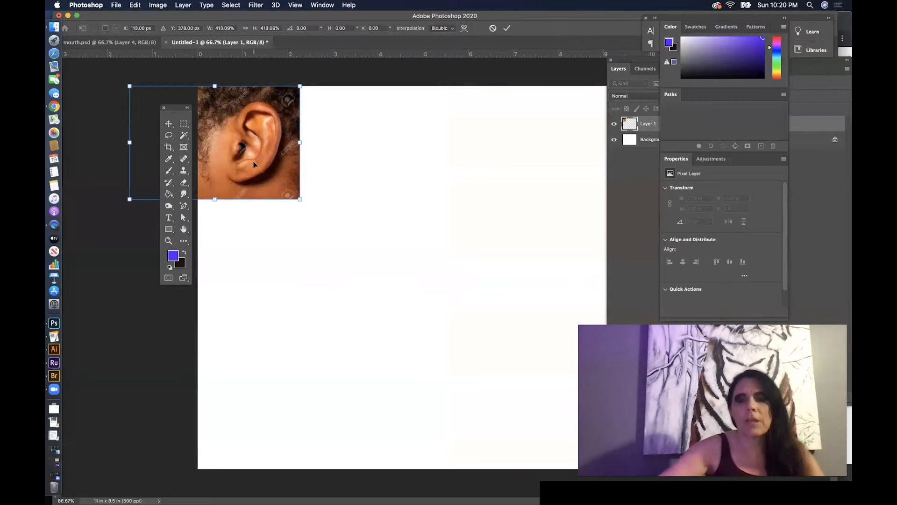
pyautogui.press('Return')
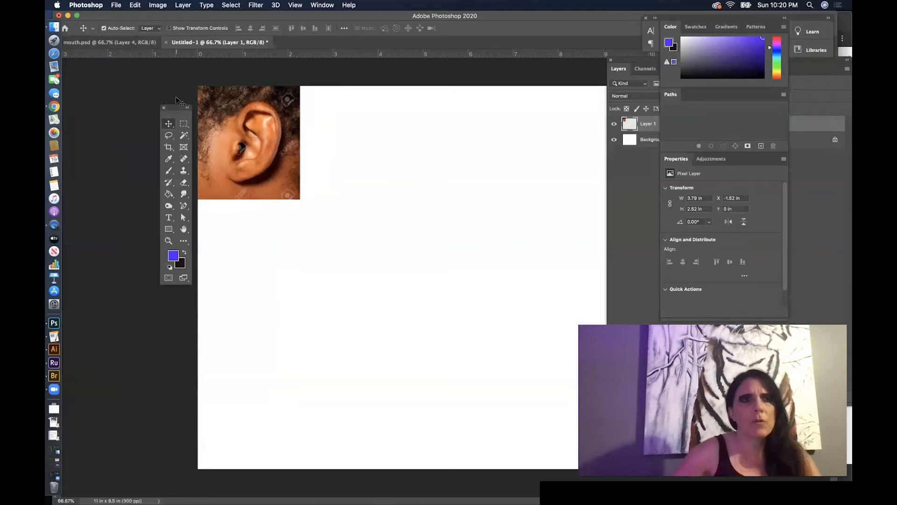
# - Switch to Chrome, copy the large preview of the Nutroids "Close-up Shot of Ear" photo, and return to Photoshop
pyautogui.click(59, 104)
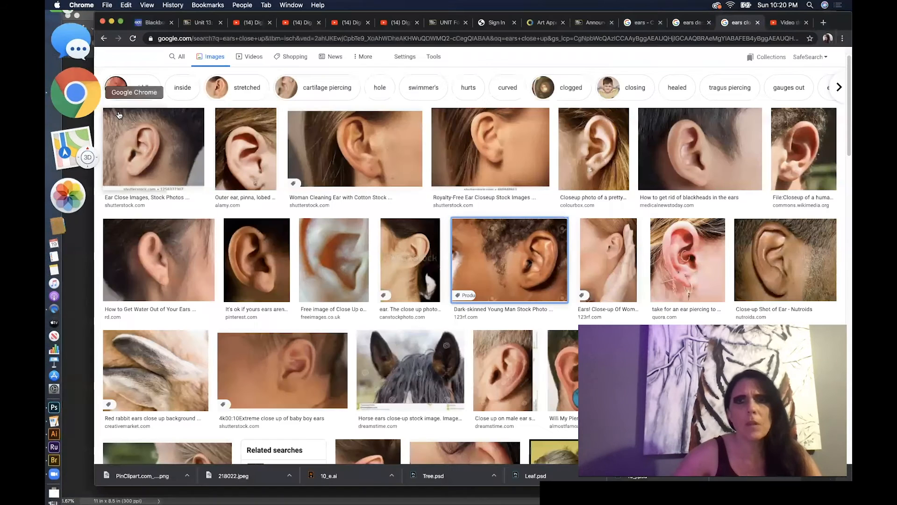
pyautogui.click(797, 265)
pyautogui.rightClick(688, 159)
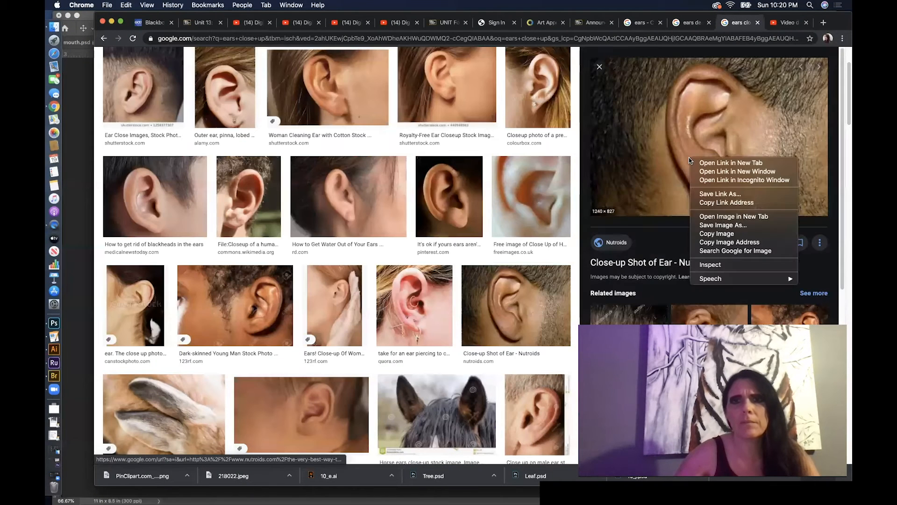
pyautogui.click(717, 234)
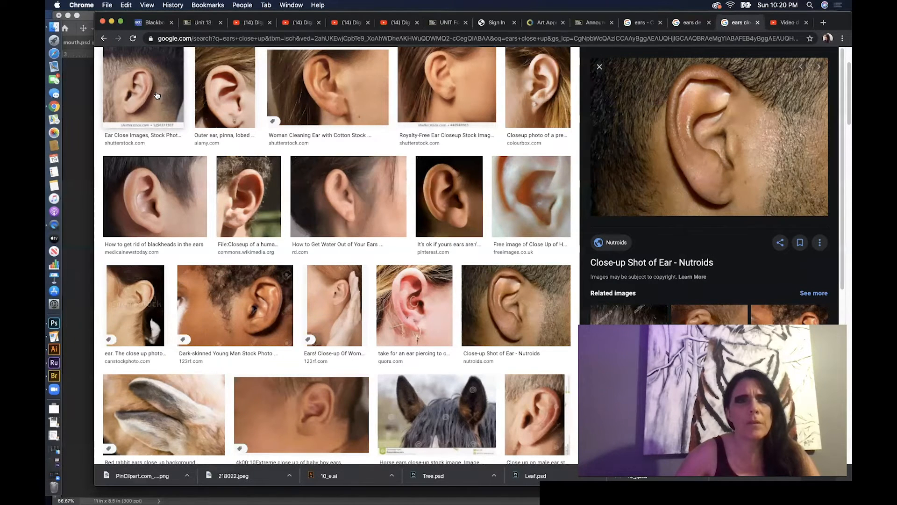
pyautogui.click(79, 132)
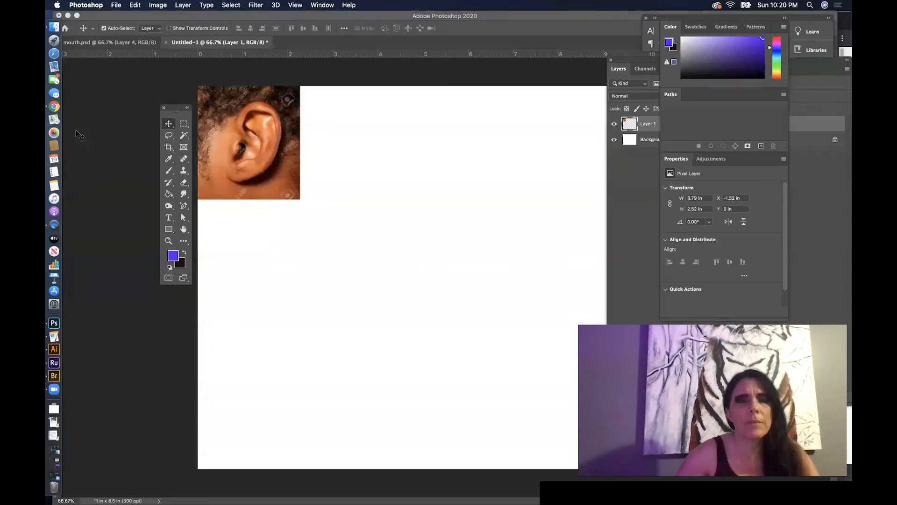
# - Paste the second ear photo, enlarge it to about 3.67 x 2.48 inches, and place it directly below the first one
pyautogui.click(129, 7)
pyautogui.click(140, 86)
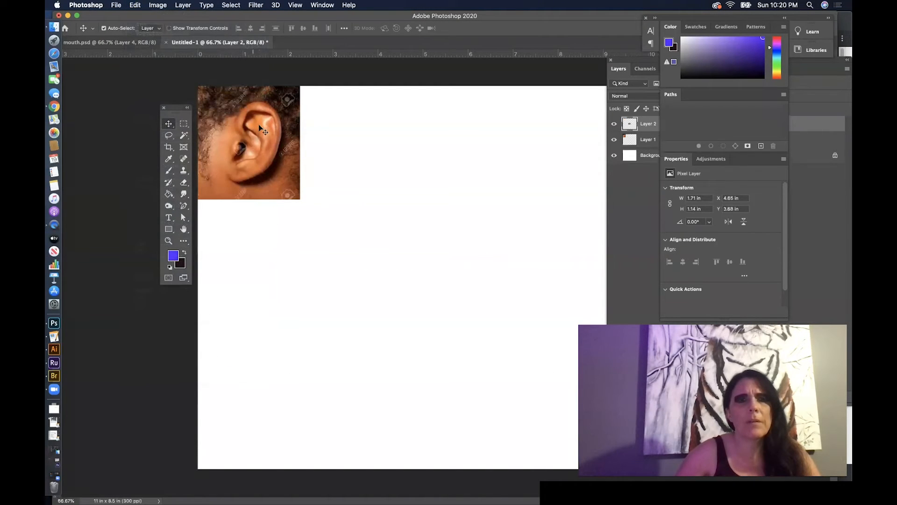
pyautogui.moveTo(460, 286); pyautogui.dragTo(286, 244)
pyautogui.press('super+t')
pyautogui.moveTo(313, 211); pyautogui.dragTo(405, 157)
pyautogui.moveTo(348, 217); pyautogui.dragTo(289, 276)
pyautogui.press('Return')
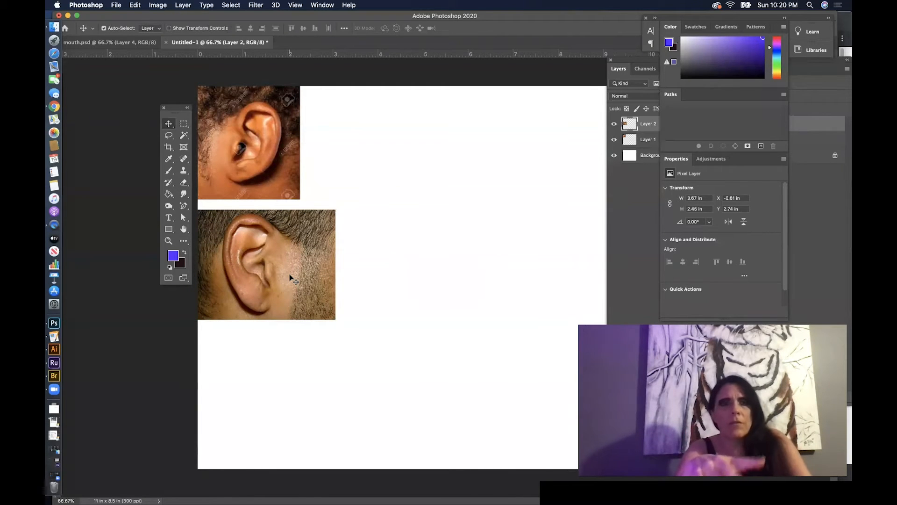
# - Switch to Chrome, examine the SlidePlayer comparison of attached and detached ear lobes in the other ear search, and return to Photoshop
pyautogui.click(58, 108)
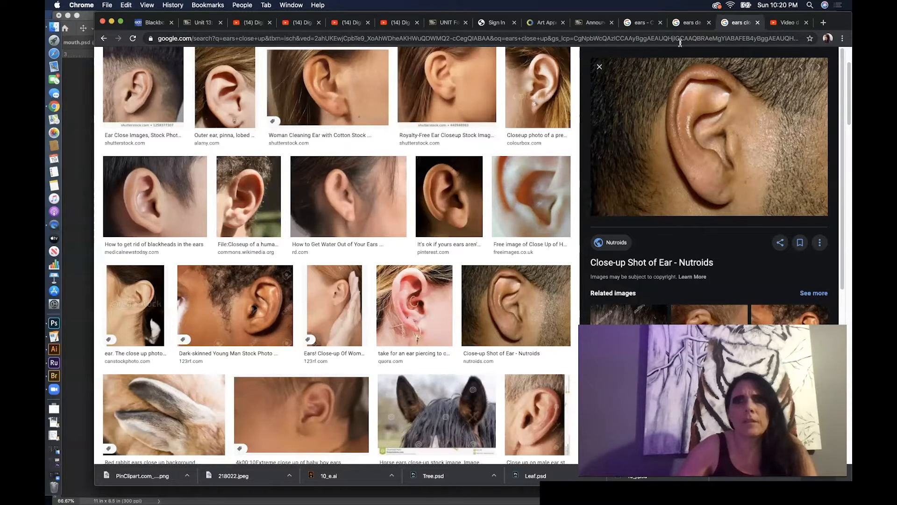
pyautogui.click(689, 22)
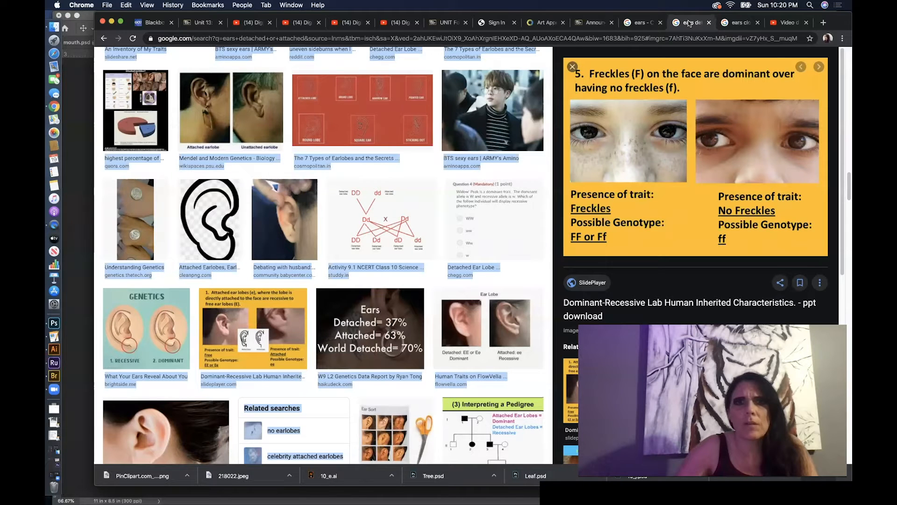
pyautogui.click(255, 329)
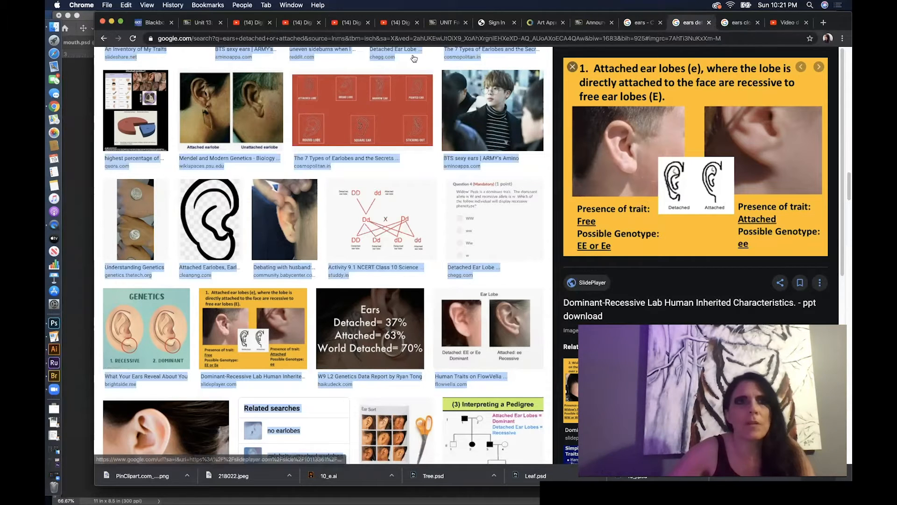
pyautogui.click(75, 99)
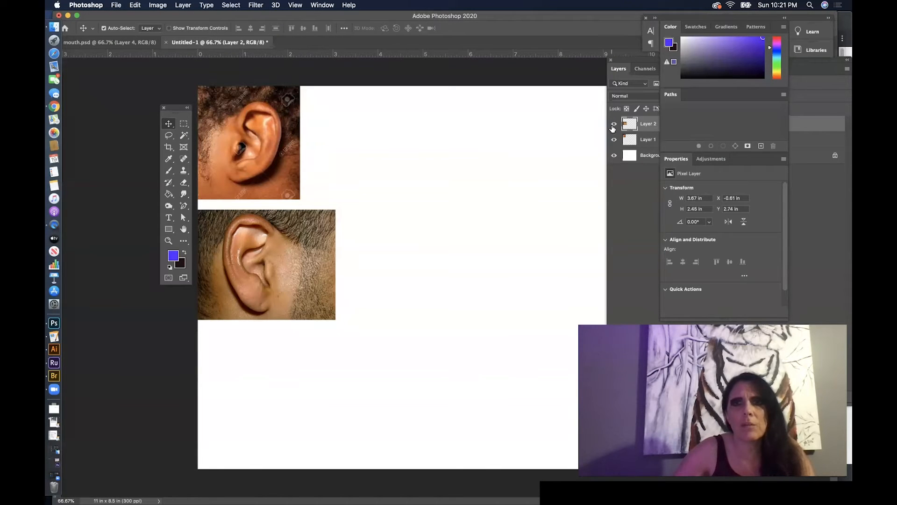
# - Hide the first ear photo's layer and flip the second ear photo horizontally
pyautogui.click(613, 141)
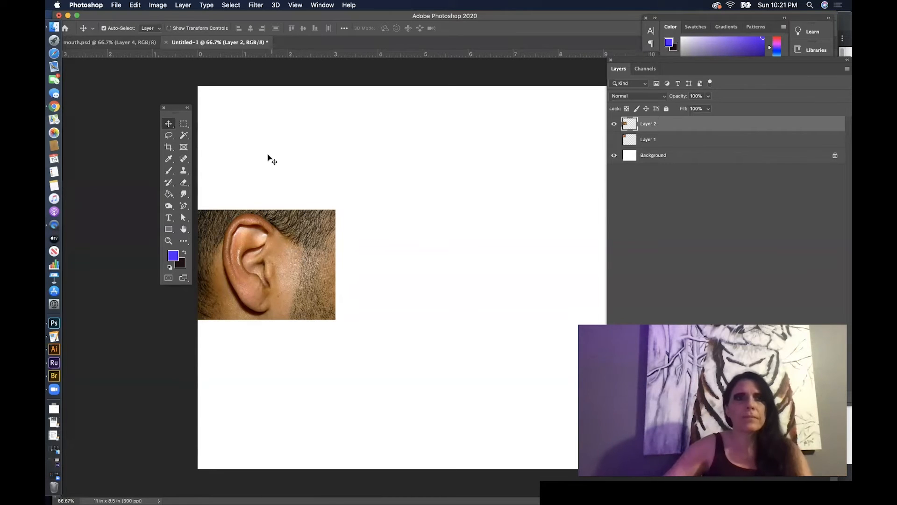
pyautogui.click(135, 5)
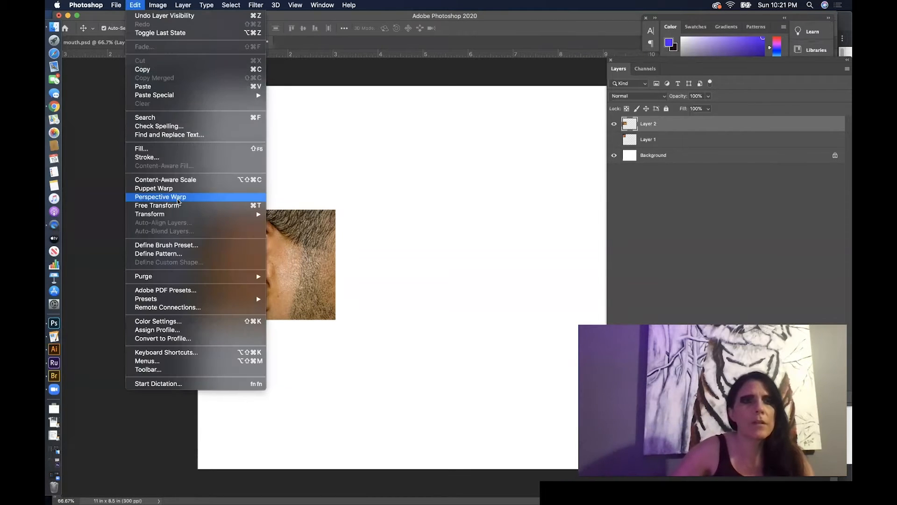
pyautogui.moveTo(177, 217)
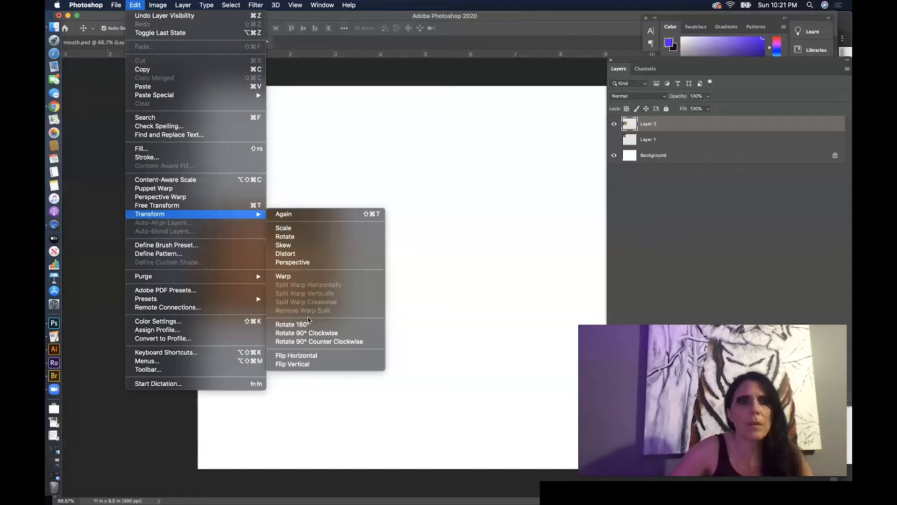
pyautogui.click(309, 356)
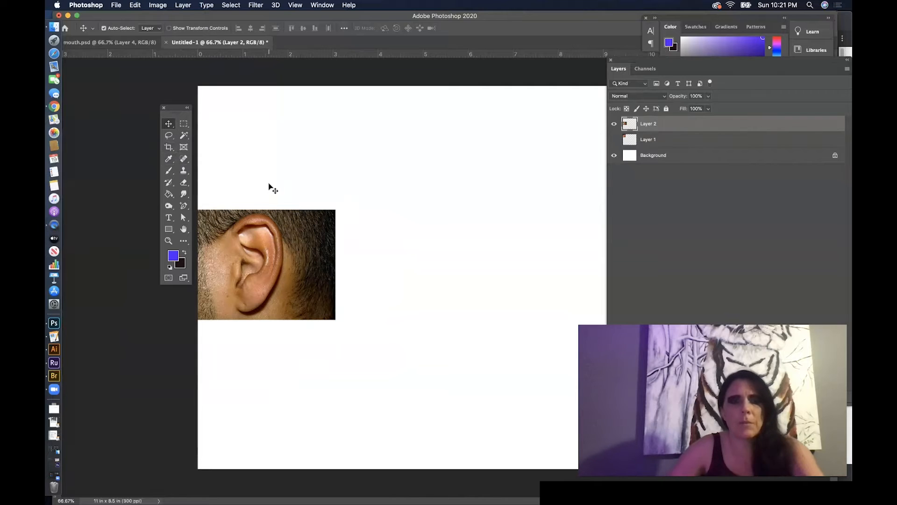
# - Rotate the flipped ear photo slightly clockwise and move it up into the upper part of the canvas
pyautogui.press('super+t')
pyautogui.moveTo(351, 194); pyautogui.dragTo(357, 206)
pyautogui.moveTo(287, 243); pyautogui.dragTo(308, 183)
pyautogui.press('Return')
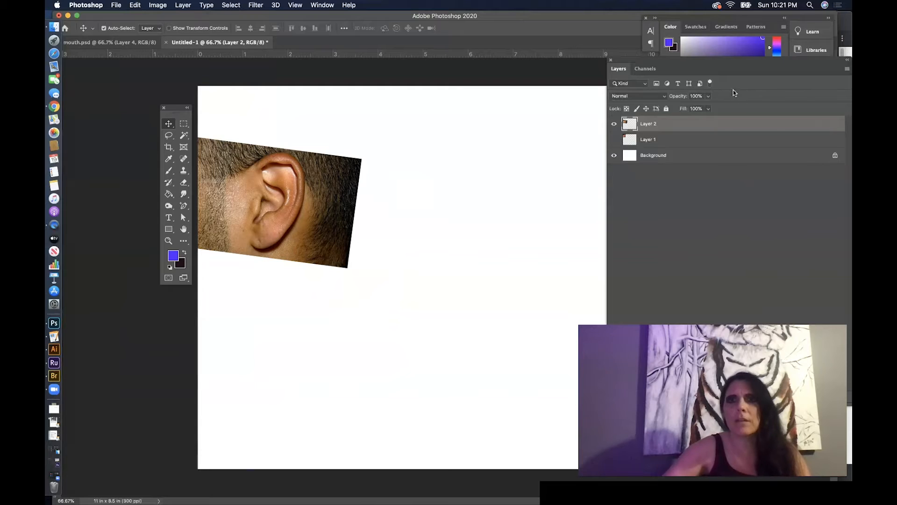
# - Add a new empty layer above the ear photo's layer for the sketch, keeping the canvas clear of the layer list
pyautogui.moveTo(724, 67); pyautogui.dragTo(470, 69)
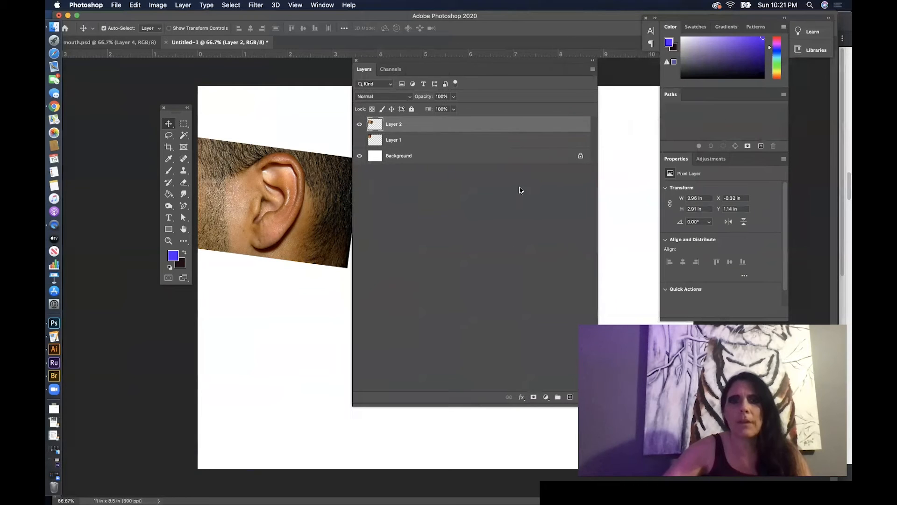
pyautogui.click(569, 397)
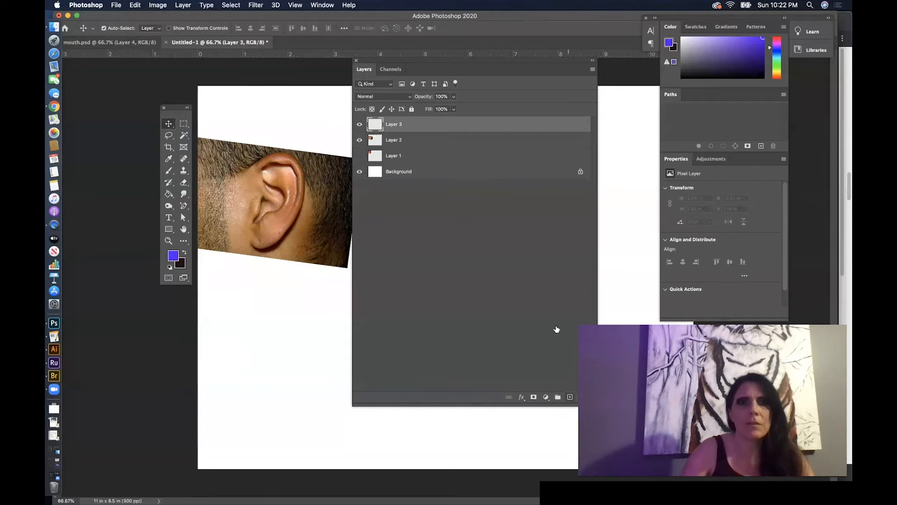
pyautogui.moveTo(424, 63); pyautogui.dragTo(690, 78)
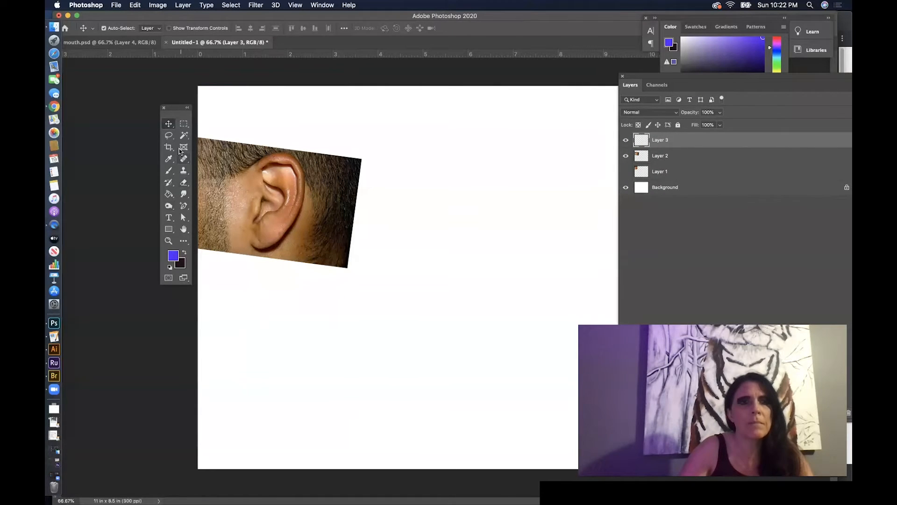
# - Choose the Brush tool, swap the foreground and background colors, and change the foreground to a very dark brown
pyautogui.click(169, 172)
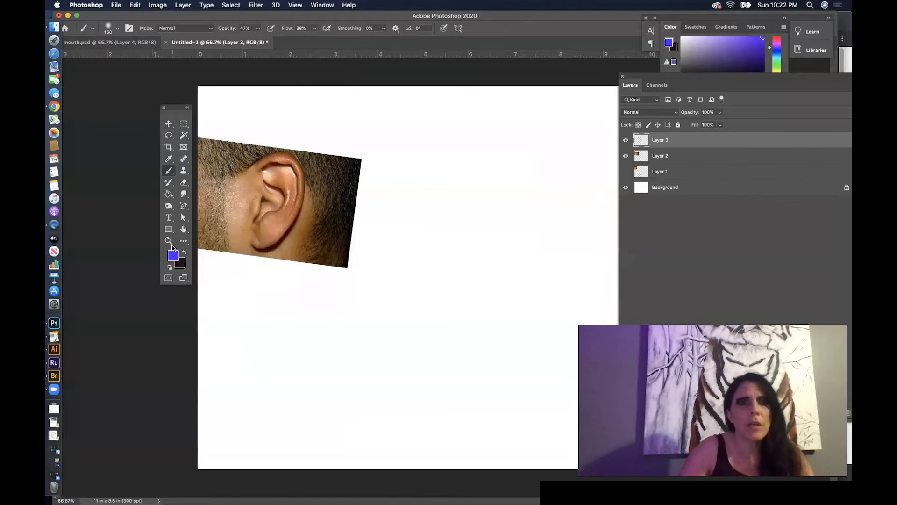
pyautogui.click(185, 253)
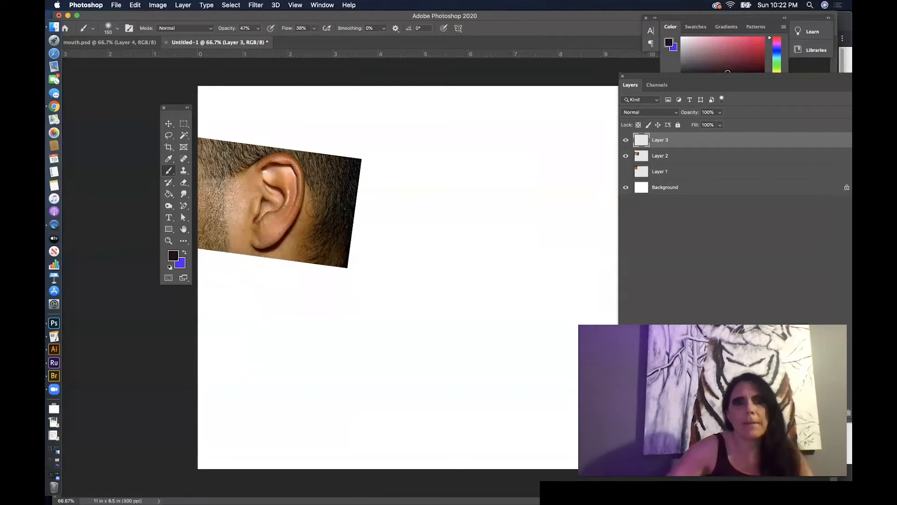
pyautogui.click(173, 256)
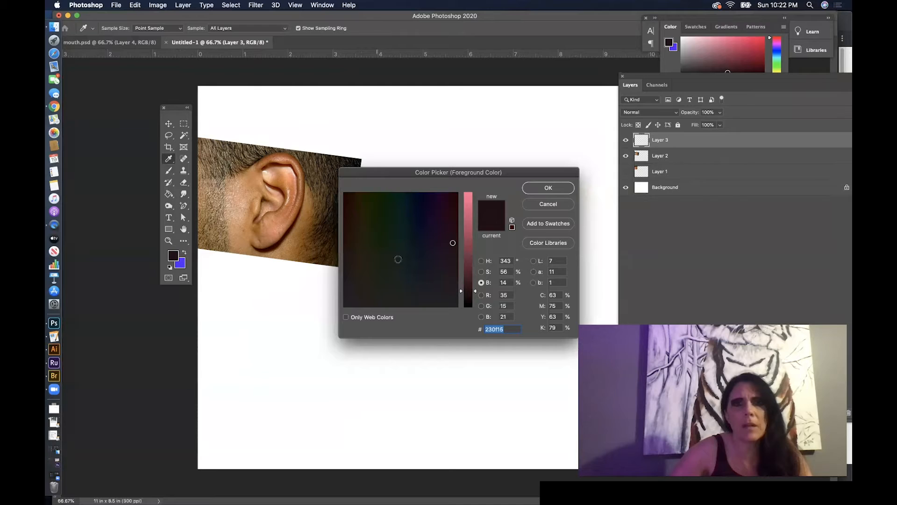
pyautogui.moveTo(452, 242)
pyautogui.mouseDown()
pyautogui.moveTo(360, 232)
pyautogui.moveTo(352, 251)
pyautogui.moveTo(353, 212)
pyautogui.mouseUp()
pyautogui.moveTo(475, 290); pyautogui.dragTo(475, 293)
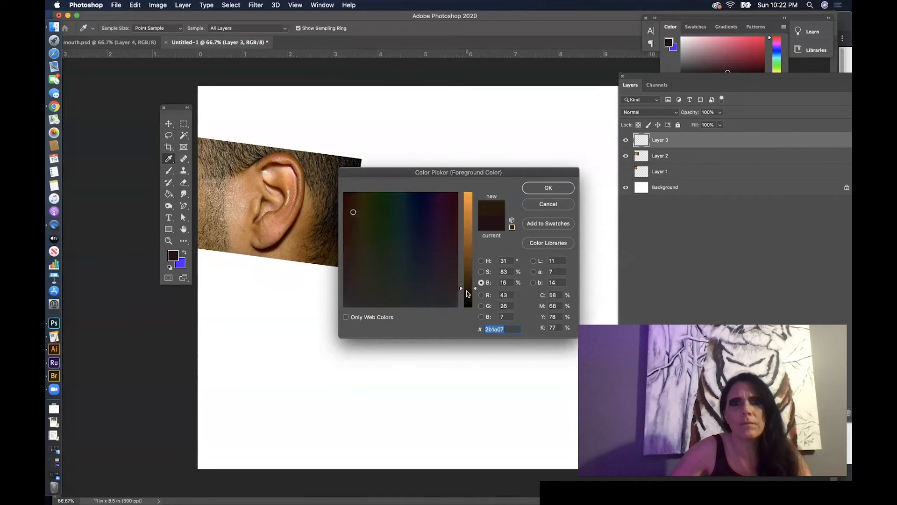
pyautogui.click(550, 189)
# - Set the Soft Round brush to 17 px and sketch the ear's outer curve and lobe beside the photo
pyautogui.press('b')
pyautogui.rightClick(448, 173)
pyautogui.moveTo(500, 192); pyautogui.dragTo(493, 192)
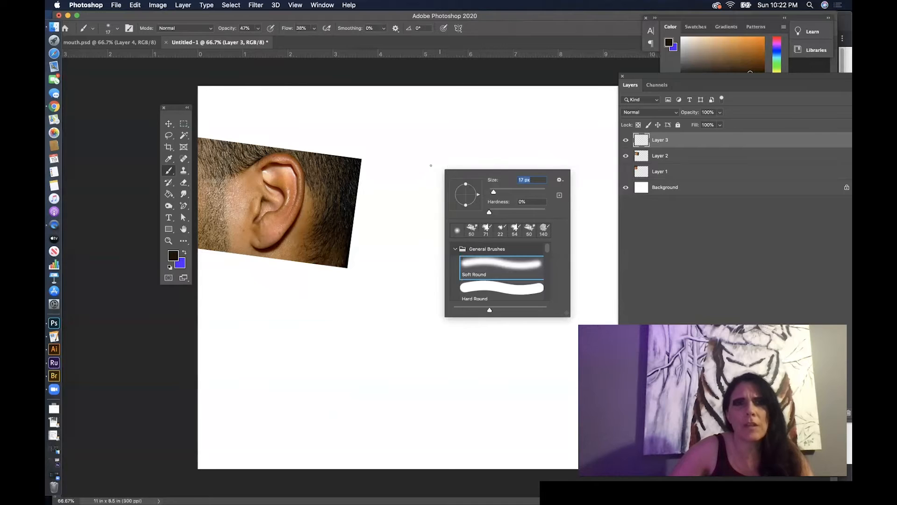
pyautogui.click(421, 166)
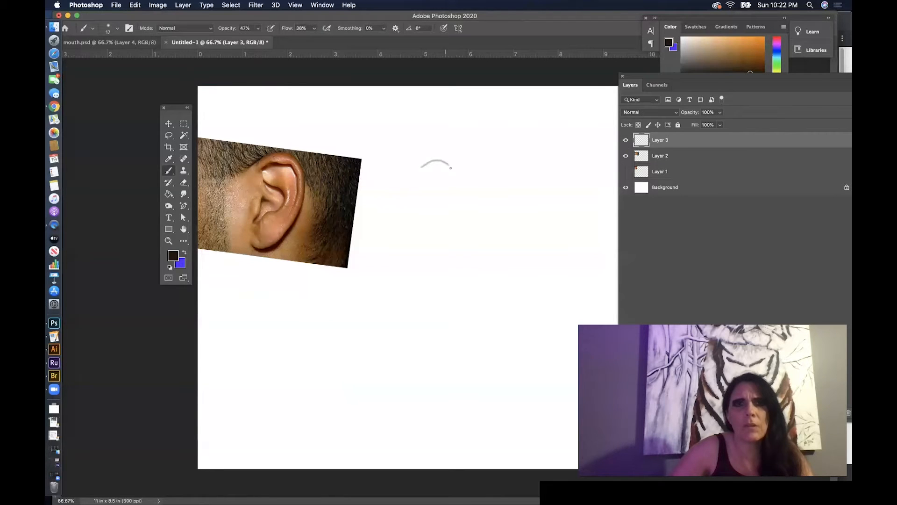
pyautogui.moveTo(462, 203)
pyautogui.mouseDown()
pyautogui.moveTo(467, 246)
pyautogui.moveTo(457, 272)
pyautogui.mouseUp()
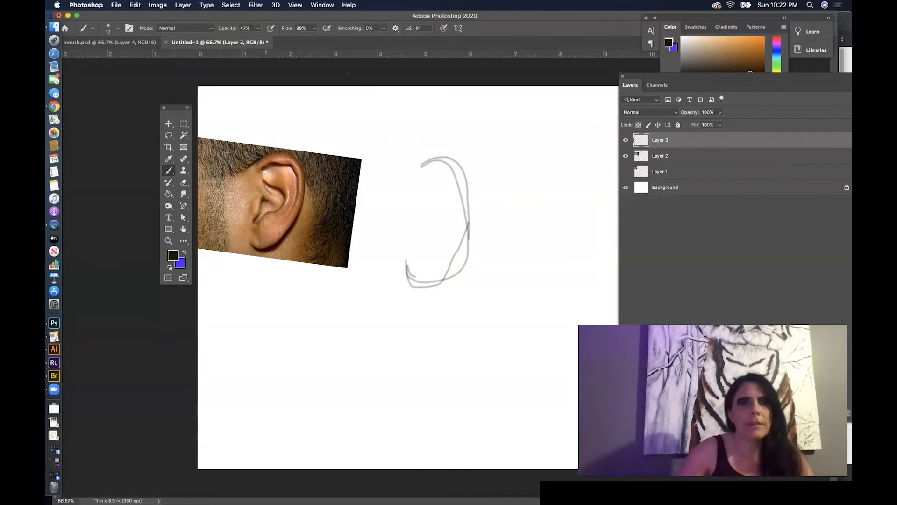
# - Erase the surplus double strokes along the outer edge and lobe of the ear sketch
pyautogui.click(184, 184)
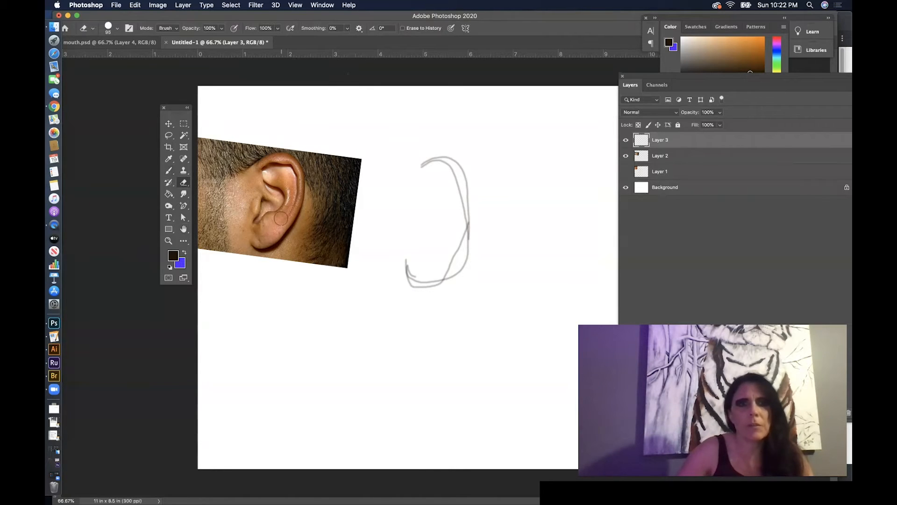
pyautogui.moveTo(477, 231); pyautogui.dragTo(452, 280)
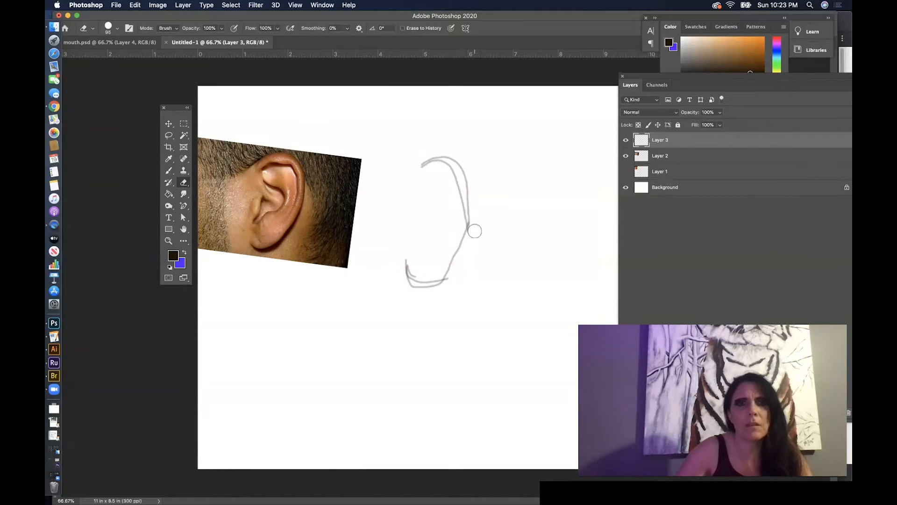
pyautogui.moveTo(464, 239)
pyautogui.mouseDown()
pyautogui.moveTo(452, 179)
pyautogui.moveTo(451, 231)
pyautogui.mouseUp()
pyautogui.moveTo(428, 293)
pyautogui.mouseDown()
pyautogui.moveTo(434, 277)
pyautogui.moveTo(412, 268)
pyautogui.mouseUp()
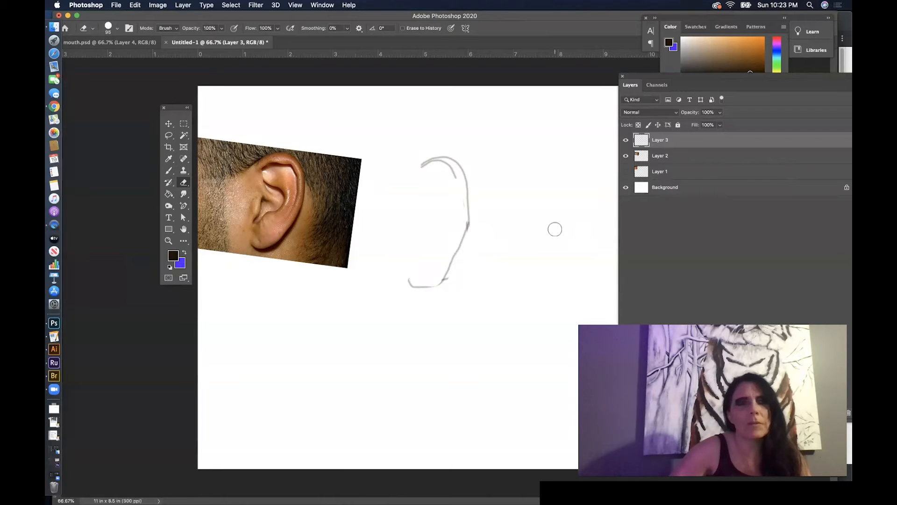
# - Select a rectangle of about 2.1 x 3.53 inches around the ear sketch and add a new layer directly beneath the sketch layer
pyautogui.click(184, 123)
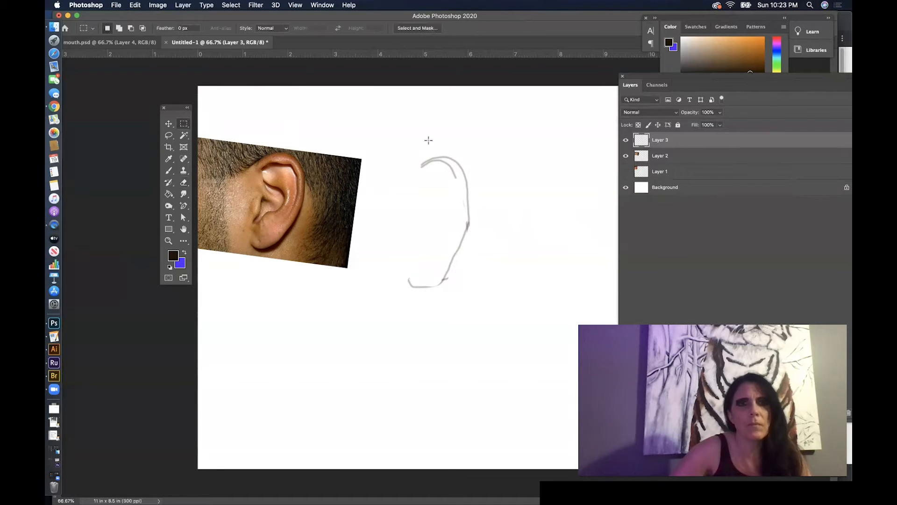
pyautogui.moveTo(392, 146)
pyautogui.mouseDown()
pyautogui.moveTo(460, 280)
pyautogui.moveTo(486, 305)
pyautogui.mouseUp()
pyautogui.moveTo(705, 72); pyautogui.dragTo(432, 75)
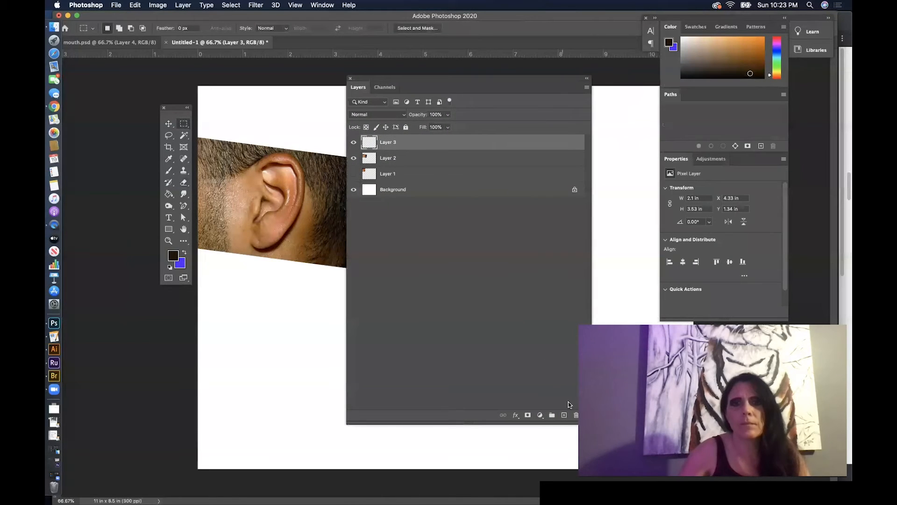
pyautogui.click(564, 416)
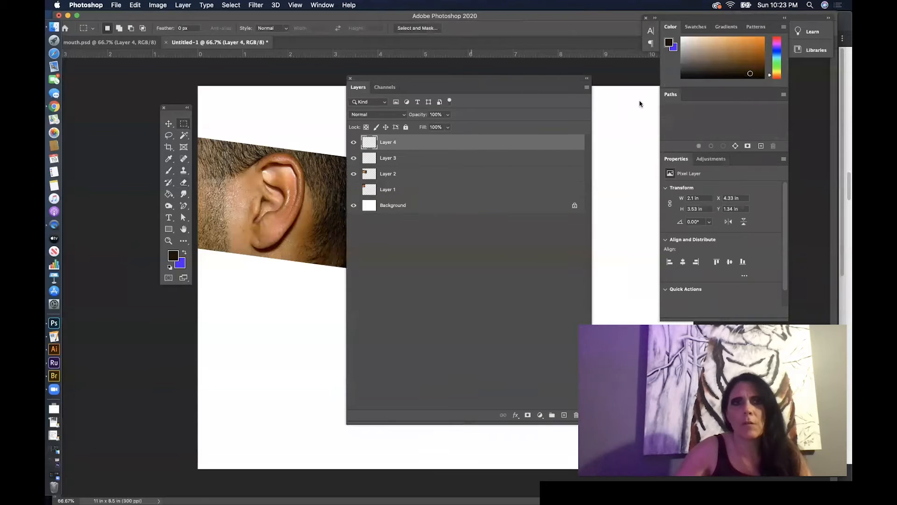
pyautogui.moveTo(511, 79); pyautogui.dragTo(703, 70)
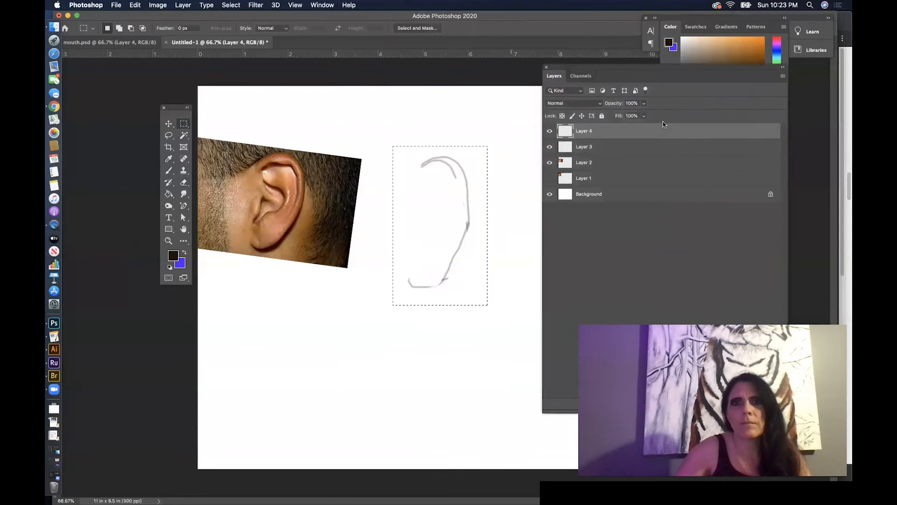
pyautogui.moveTo(636, 136); pyautogui.dragTo(612, 153)
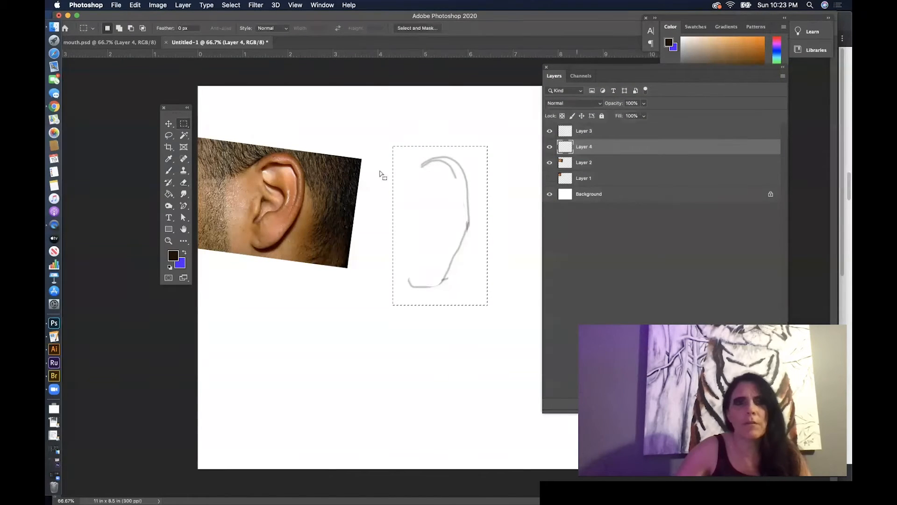
# - Sample a skin tone from the ear photo, darken it to #854d34, and fill the rectangular selection on Layer 4
pyautogui.click(166, 159)
pyautogui.click(253, 176)
pyautogui.click(172, 256)
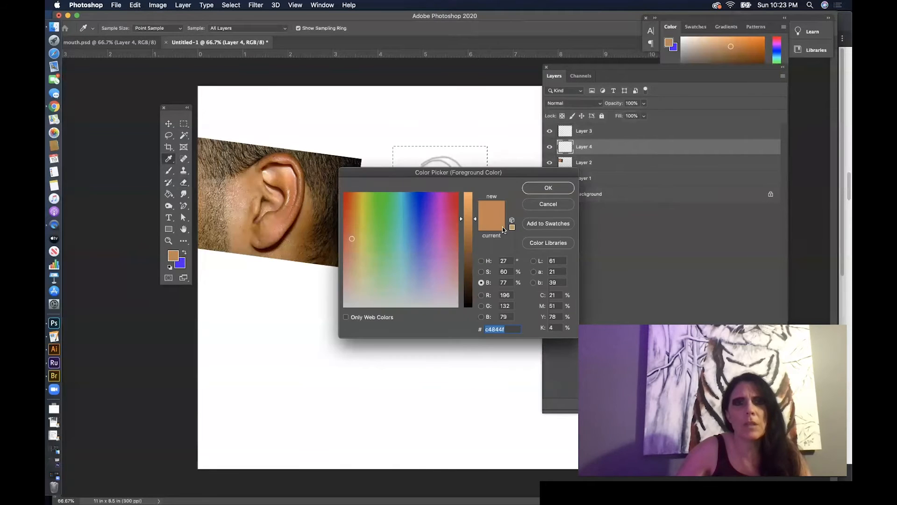
pyautogui.moveTo(461, 225); pyautogui.dragTo(461, 248)
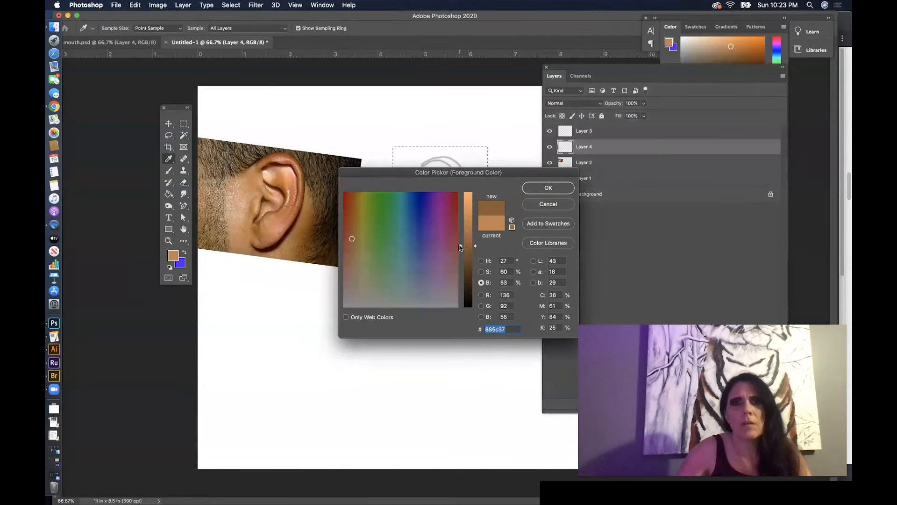
pyautogui.moveTo(357, 238); pyautogui.dragTo(349, 236)
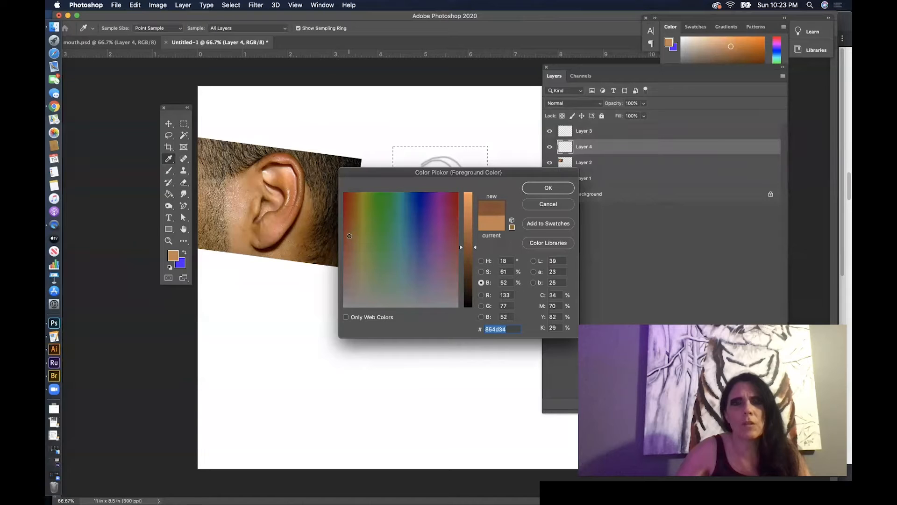
pyautogui.click(548, 188)
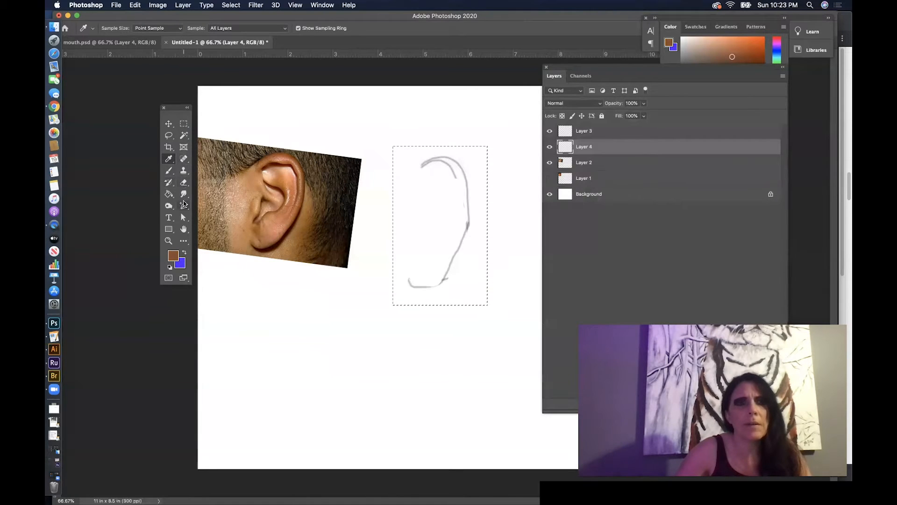
pyautogui.click(168, 194)
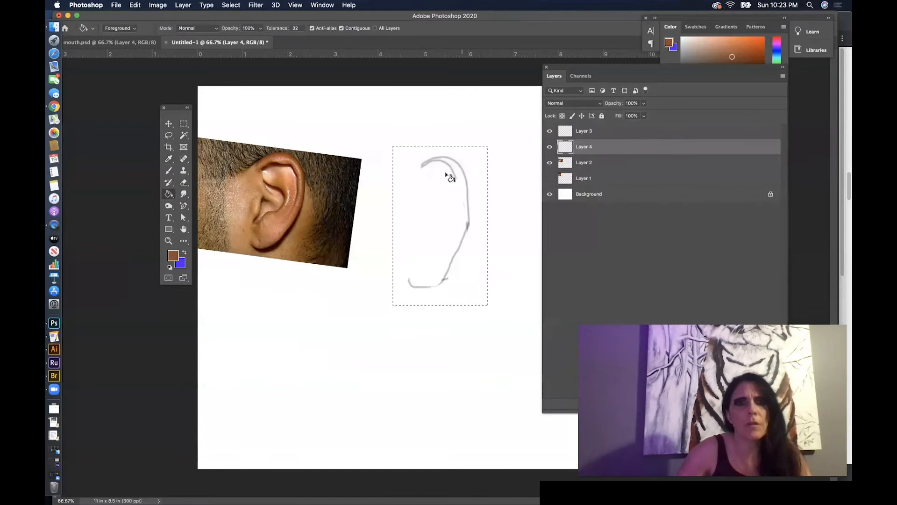
pyautogui.click(423, 177)
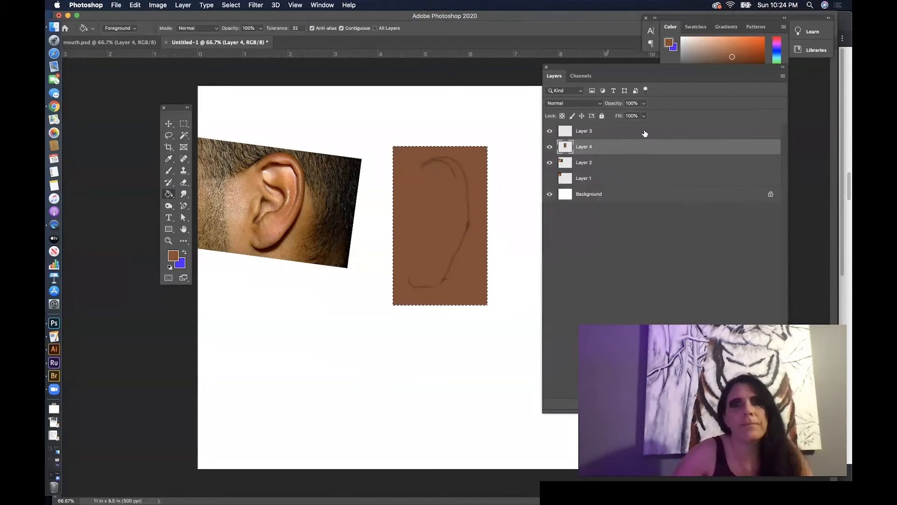
# - On Layer 3, sketch the ear's inner folds and canal contours with a sampled dark brown, following the photo at 100% zoom
pyautogui.hotkey('alt', ']')
pyautogui.press('z')
pyautogui.click(437, 200)
pyautogui.click(171, 172)
pyautogui.keyDown('alt'); pyautogui.click(363, 260); pyautogui.keyUp('alt')
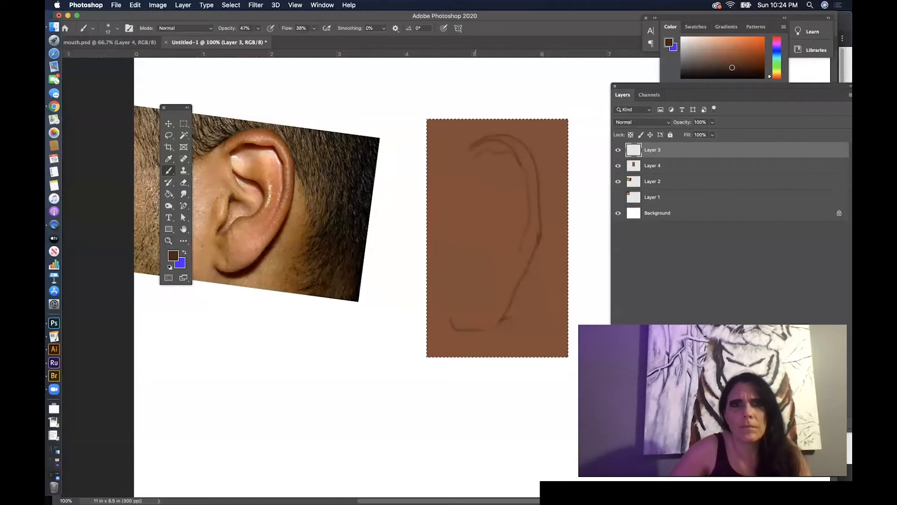
pyautogui.moveTo(471, 164)
pyautogui.mouseDown()
pyautogui.moveTo(467, 213)
pyautogui.moveTo(484, 225)
pyautogui.moveTo(497, 215)
pyautogui.mouseUp()
pyautogui.moveTo(469, 252); pyautogui.dragTo(461, 285)
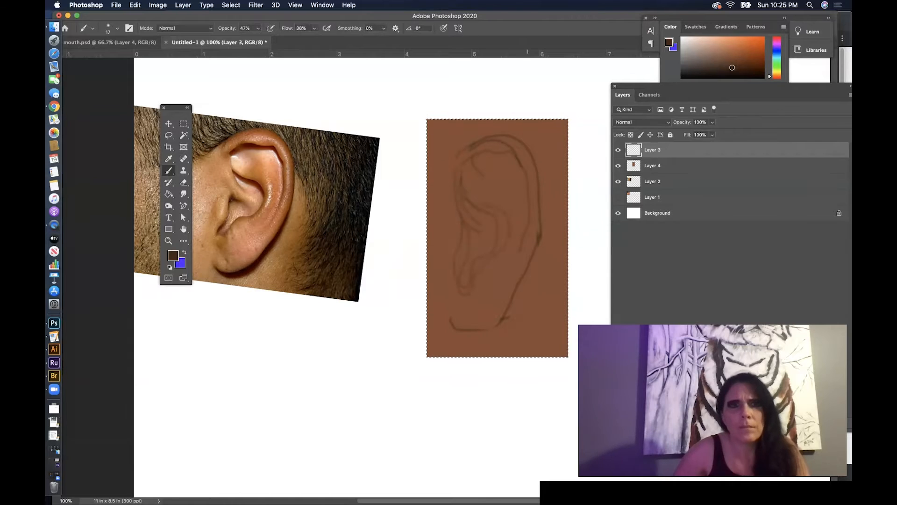
# - Reduce the eraser size, clean up the stray lobe and fold lines, and redraw the inner ear contours darker with the brush
pyautogui.press('e')
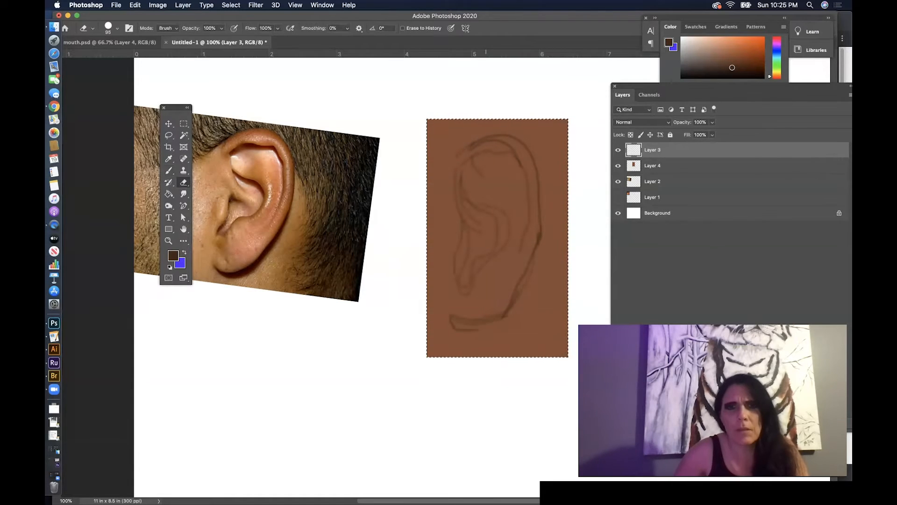
pyautogui.rightClick(514, 189)
pyautogui.press('Return')
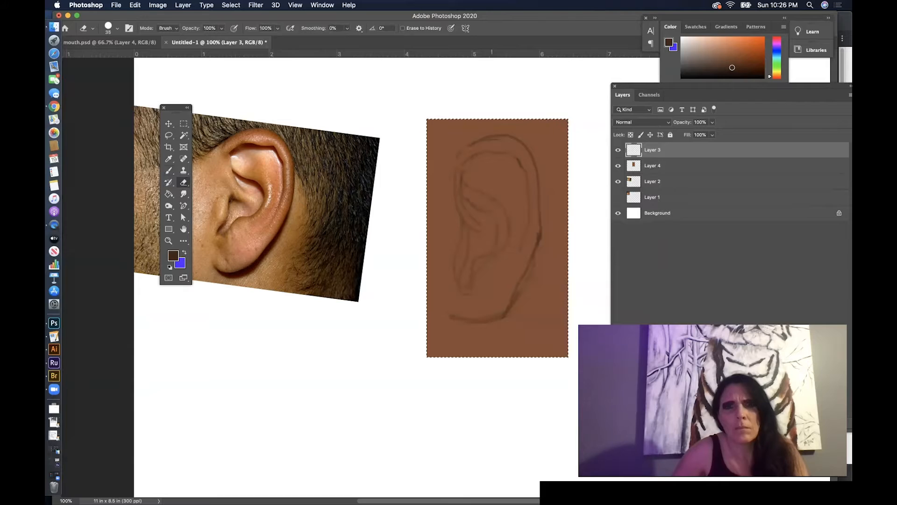
pyautogui.press('b')
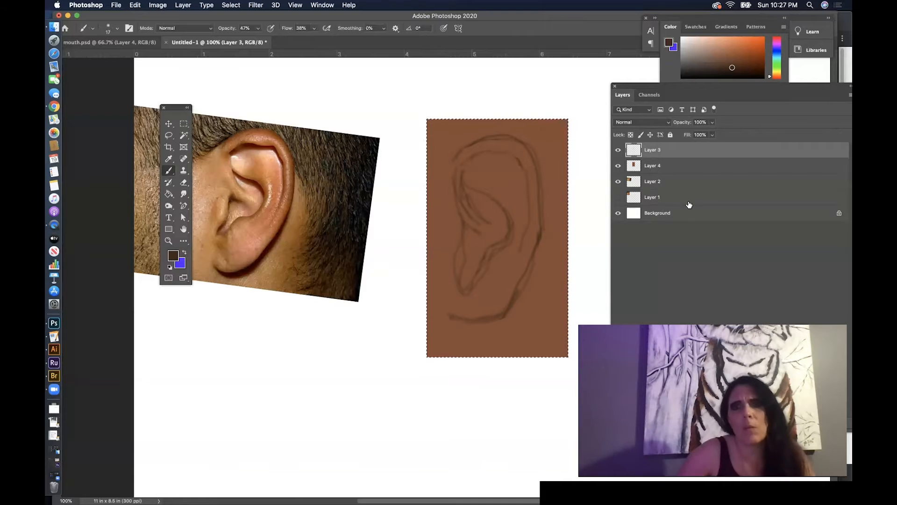
# - Rename the ear sketch layer to "lines" and add a new layer directly above it, keeping the ear drawing uncovered
pyautogui.moveTo(711, 94); pyautogui.dragTo(591, 61)
pyautogui.doubleClick(536, 117)
pyautogui.write('lines')
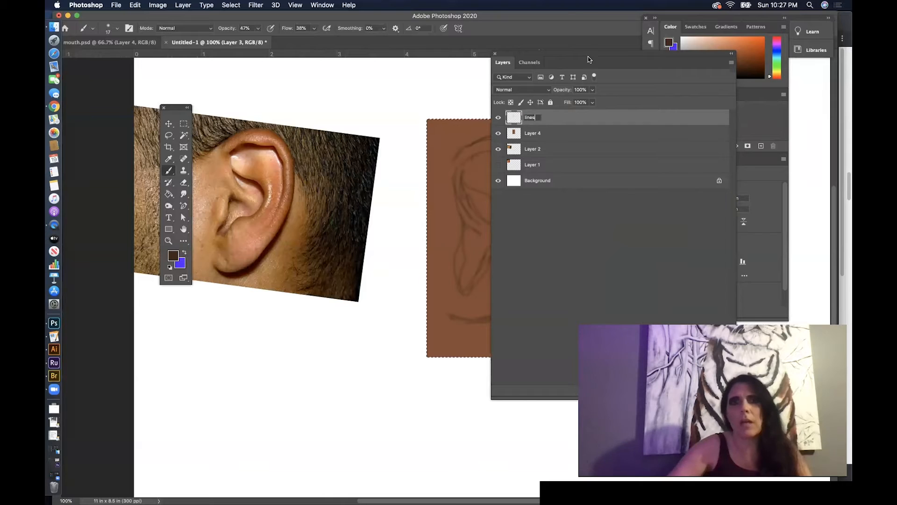
pyautogui.press('Return')
pyautogui.moveTo(542, 61); pyautogui.dragTo(349, 64)
pyautogui.click(516, 392)
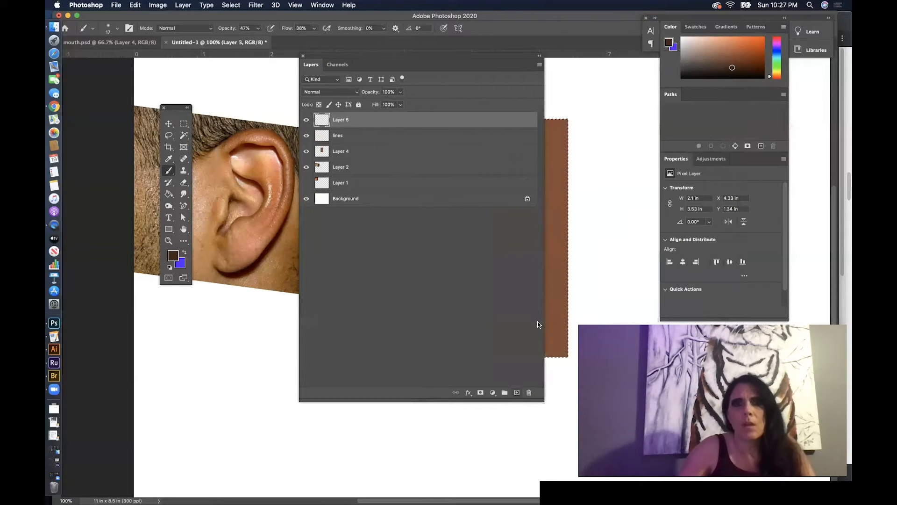
pyautogui.moveTo(360, 58); pyautogui.dragTo(644, 77)
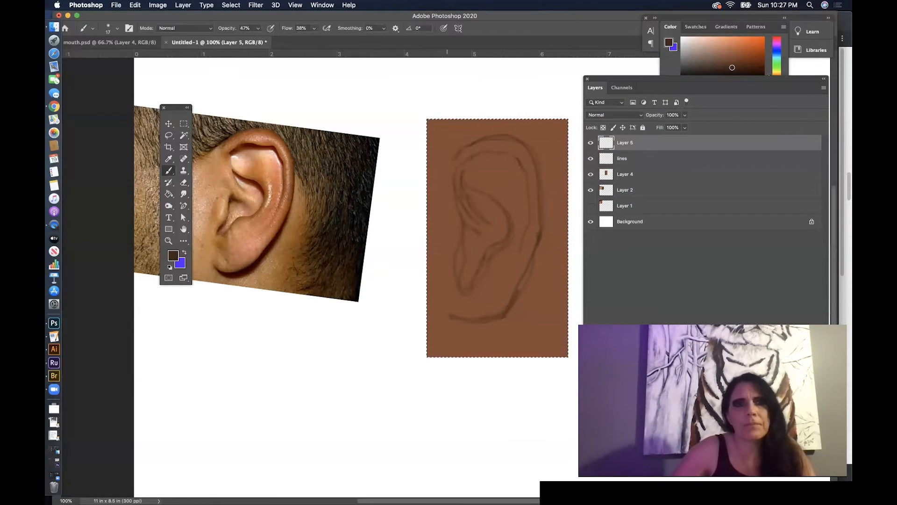
# - Sample a light skin tone from the photo's upper ear rim and paint the rim highlight down to the lobe on Layer 5
pyautogui.press('i')
pyautogui.click(274, 129)
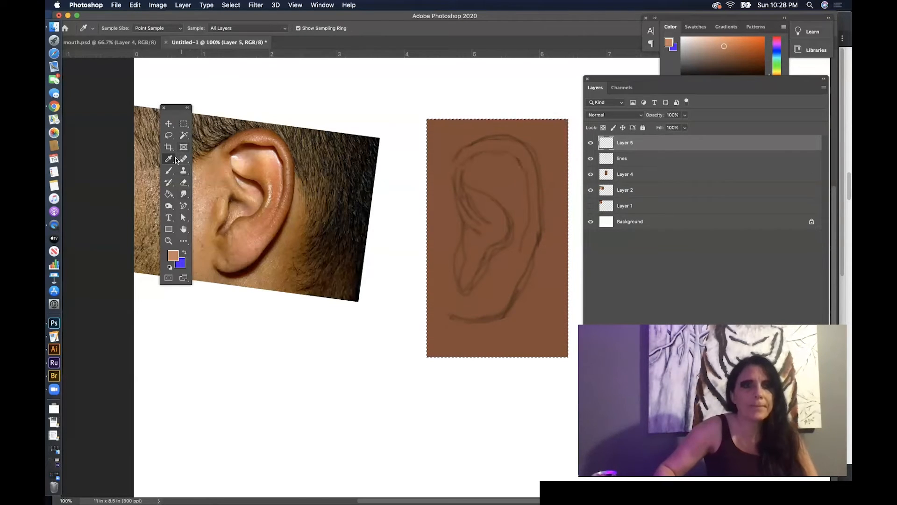
pyautogui.press('b')
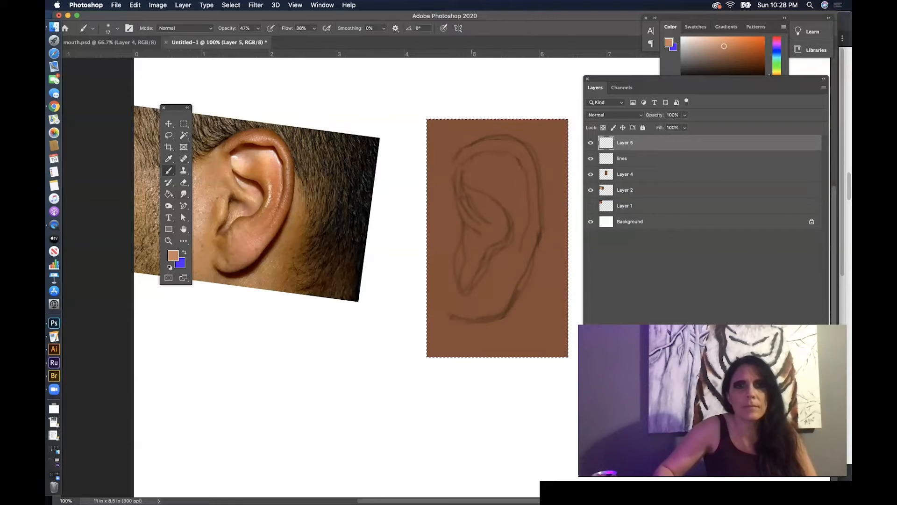
pyautogui.moveTo(521, 167); pyautogui.dragTo(534, 169)
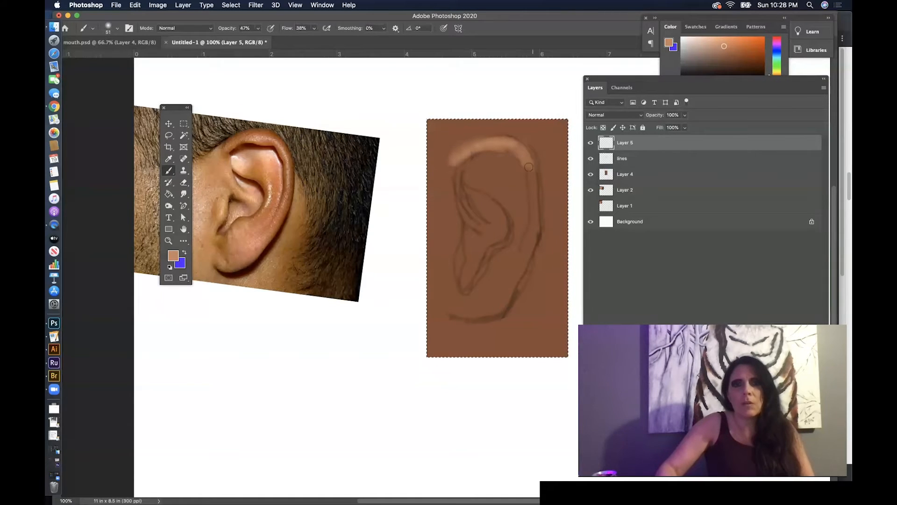
pyautogui.moveTo(525, 161)
pyautogui.mouseDown()
pyautogui.moveTo(534, 232)
pyautogui.moveTo(522, 260)
pyautogui.moveTo(530, 262)
pyautogui.moveTo(510, 286)
pyautogui.moveTo(512, 267)
pyautogui.moveTo(504, 278)
pyautogui.mouseUp()
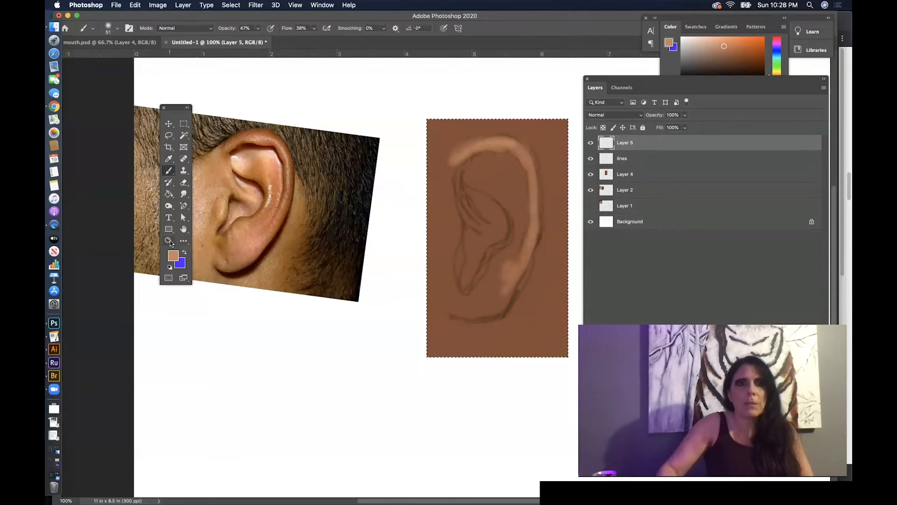
# - Set the foreground color to the mid brown #9a5b3b and the brush opacity to 85%
pyautogui.click(173, 256)
pyautogui.moveTo(473, 229); pyautogui.dragTo(478, 235)
pyautogui.click(480, 272)
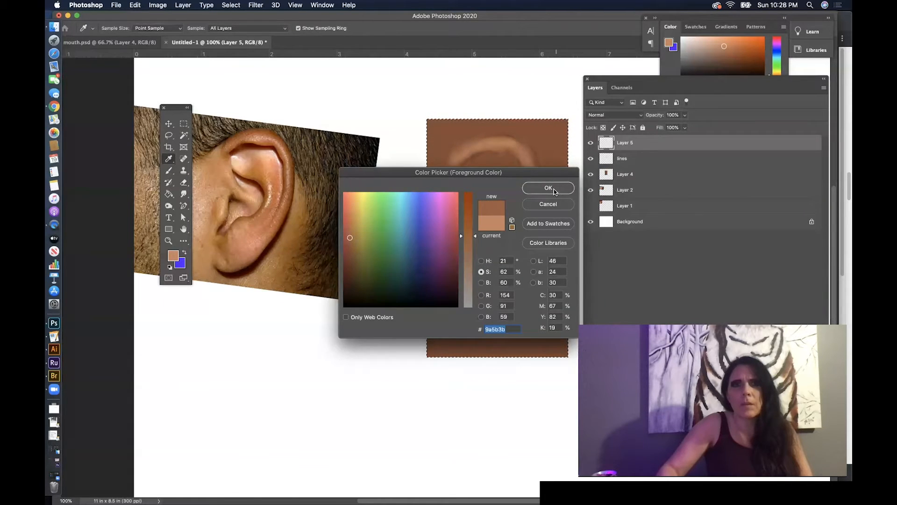
pyautogui.press('Return')
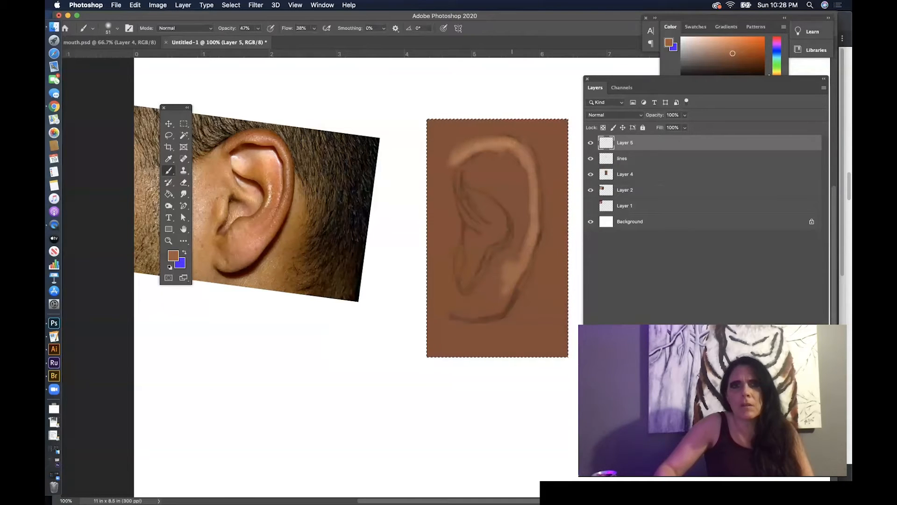
pyautogui.click(258, 28)
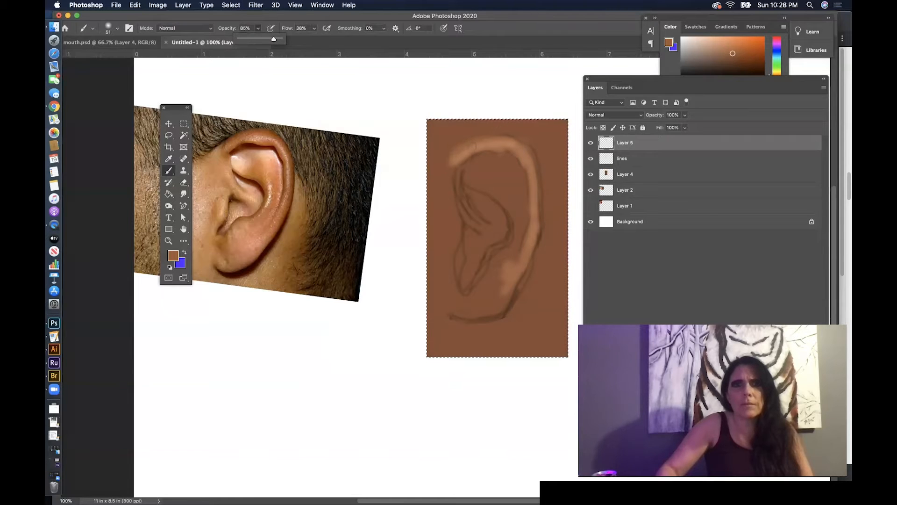
pyautogui.moveTo(272, 40); pyautogui.dragTo(274, 40)
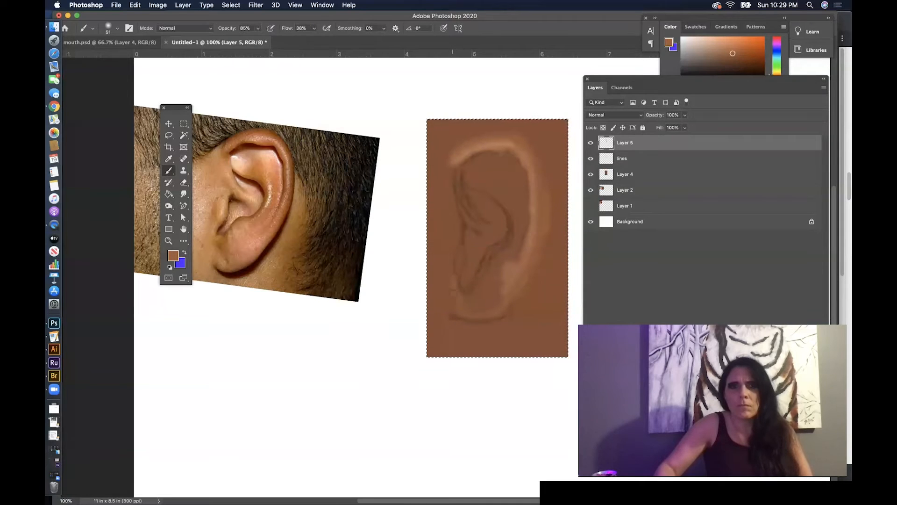
# - Paint the mid brown along the front of the ear, over the inner fold, and down the cheek edge beside the lobe
pyautogui.moveTo(460, 252); pyautogui.dragTo(455, 187)
pyautogui.moveTo(479, 229); pyautogui.dragTo(455, 169)
pyautogui.moveTo(454, 206)
pyautogui.mouseDown()
pyautogui.moveTo(453, 276)
pyautogui.moveTo(451, 251)
pyautogui.mouseUp()
pyautogui.moveTo(438, 329); pyautogui.dragTo(438, 291)
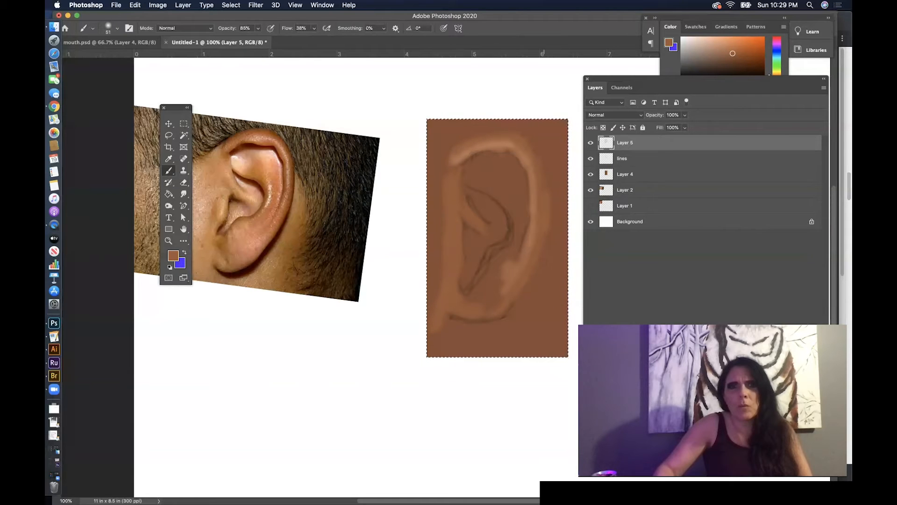
# - Change the foreground color to the dark brown #5e3018 for the ear's shadow edges
pyautogui.click(173, 256)
pyautogui.moveTo(468, 236); pyautogui.dragTo(468, 221)
pyautogui.click(481, 281)
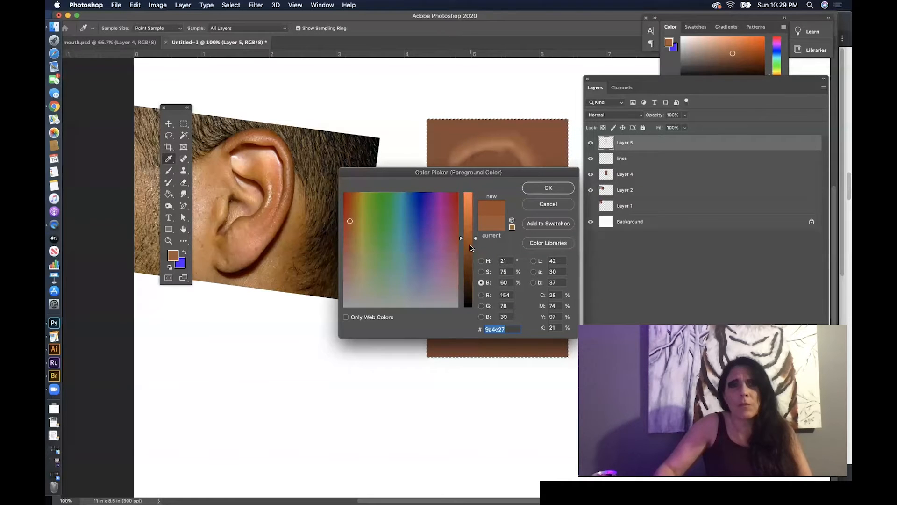
pyautogui.click(469, 256)
pyautogui.moveTo(469, 256); pyautogui.dragTo(469, 269)
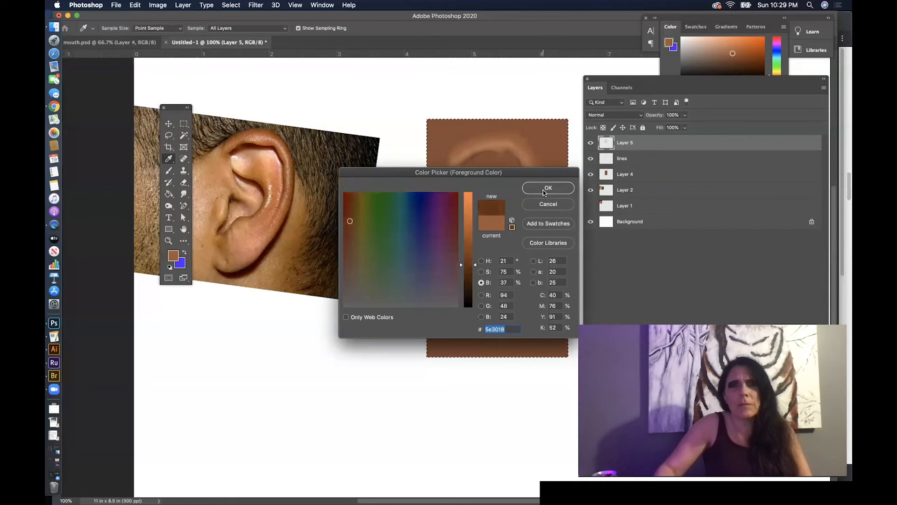
pyautogui.click(533, 189)
pyautogui.hotkey('ctrl', 'd')
# - With a 17 px Soft Round brush at 200% zoom, outline the ear's outer edge from the upper rim around to the lobe
pyautogui.click(168, 240)
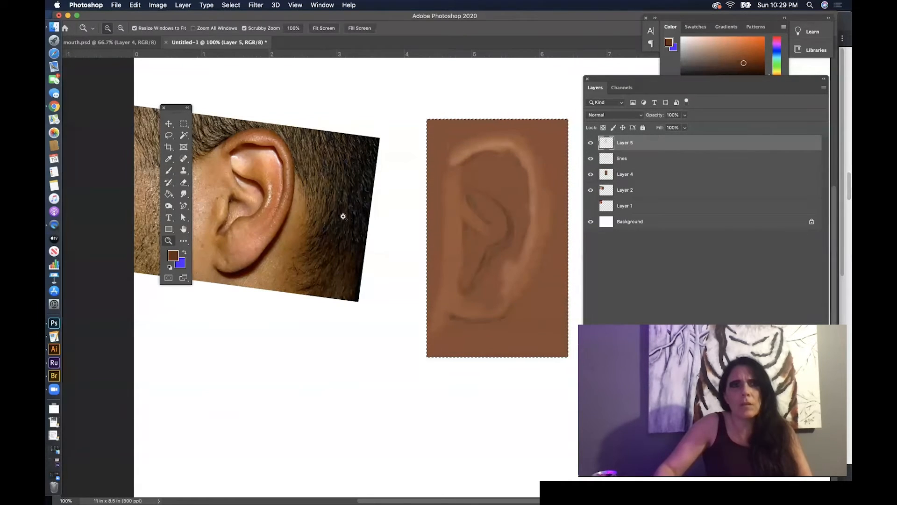
pyautogui.click(465, 166)
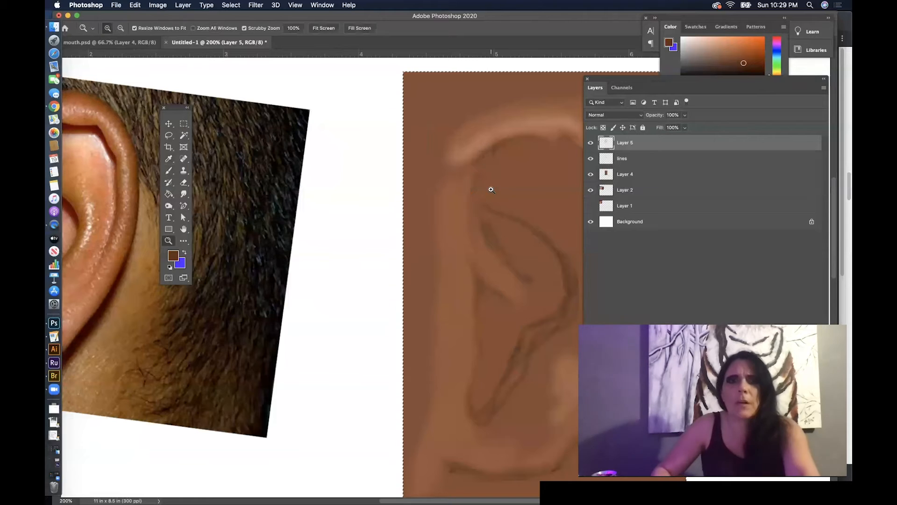
pyautogui.moveTo(485, 188); pyautogui.dragTo(338, 185)
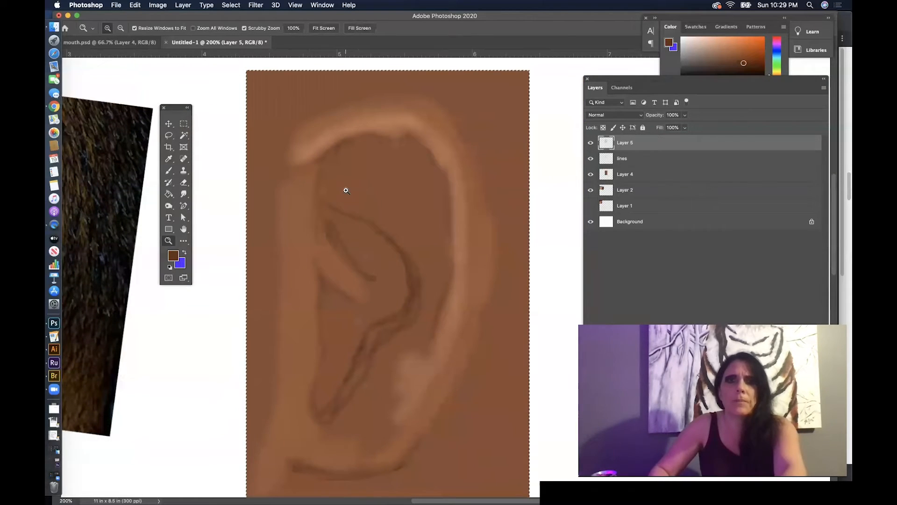
pyautogui.click(168, 171)
pyautogui.rightClick(361, 132)
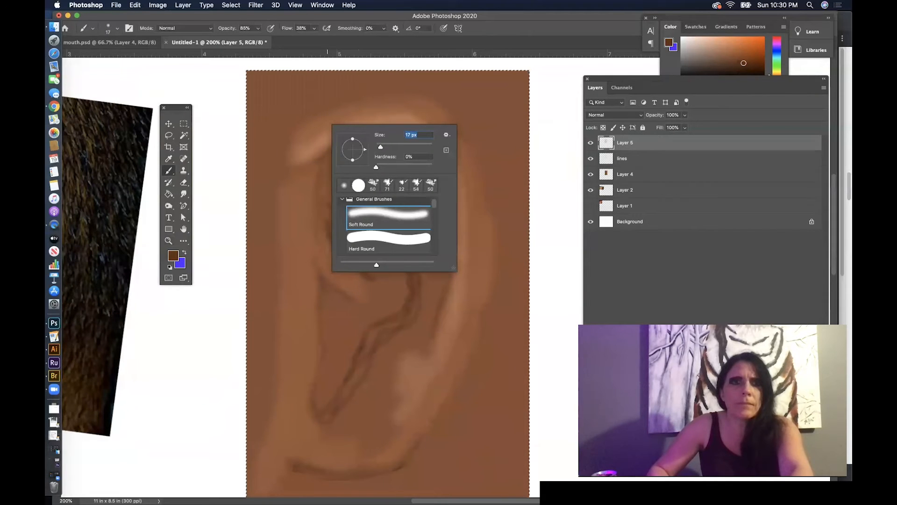
pyautogui.press('Return')
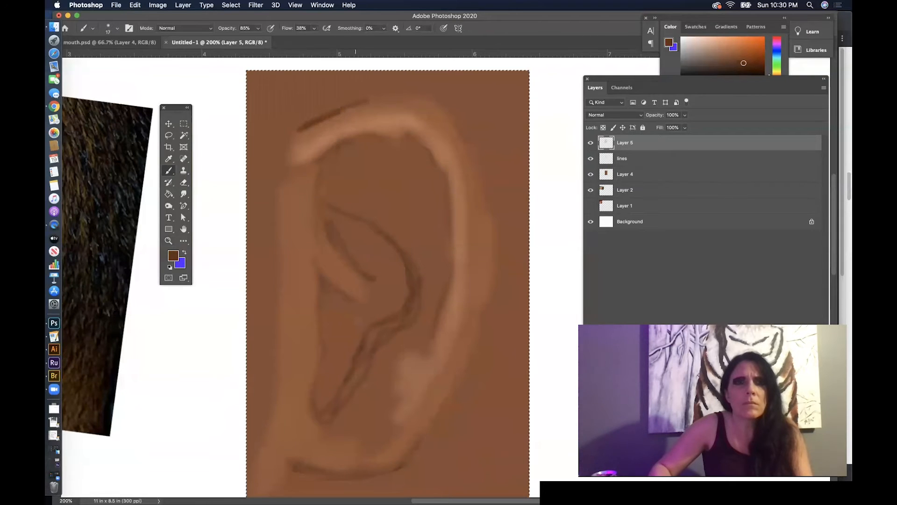
pyautogui.moveTo(374, 101)
pyautogui.mouseDown()
pyautogui.moveTo(432, 108)
pyautogui.moveTo(467, 149)
pyautogui.moveTo(480, 177)
pyautogui.moveTo(487, 262)
pyautogui.mouseUp()
pyautogui.moveTo(299, 466)
pyautogui.mouseDown()
pyautogui.moveTo(353, 476)
pyautogui.moveTo(430, 444)
pyautogui.moveTo(488, 259)
pyautogui.mouseUp()
pyautogui.hscroll(-10, 349, 279)
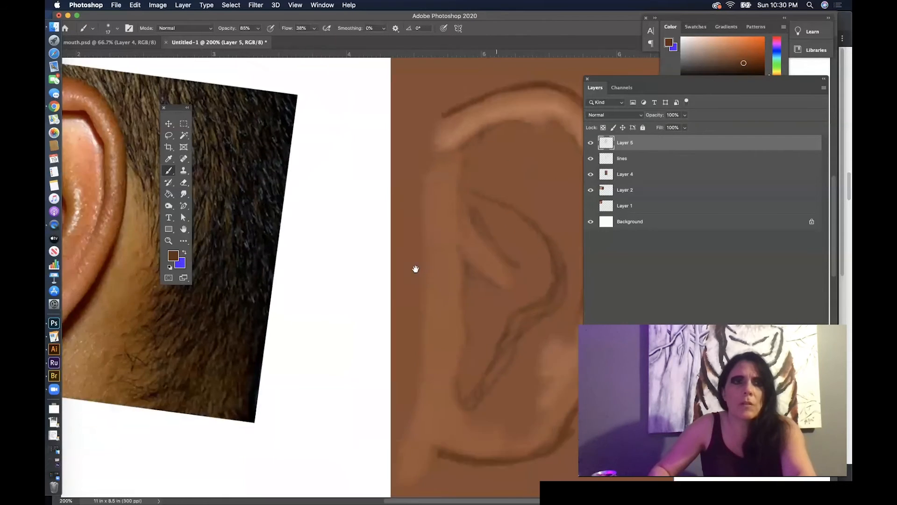
pyautogui.hscroll(12, 394, 272)
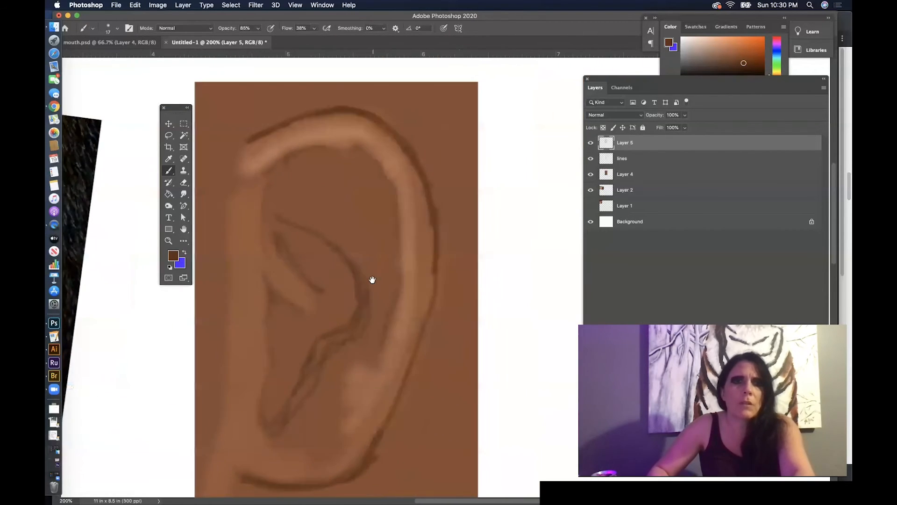
pyautogui.scroll(4, 372, 279)
# - Darken the brown further and retrace the upper rim and back edge with a 6 px brush at 400% zoom
pyautogui.click(168, 240)
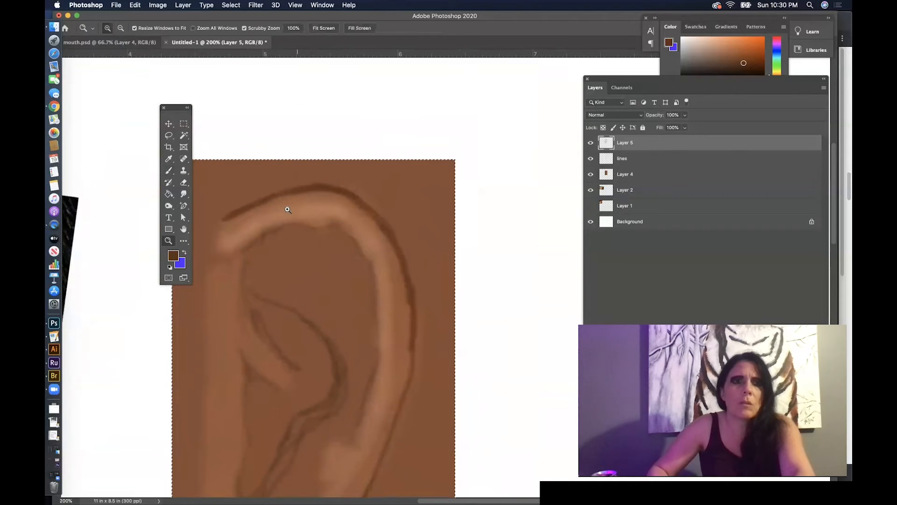
pyautogui.click(286, 204)
pyautogui.moveTo(287, 207); pyautogui.dragTo(372, 204)
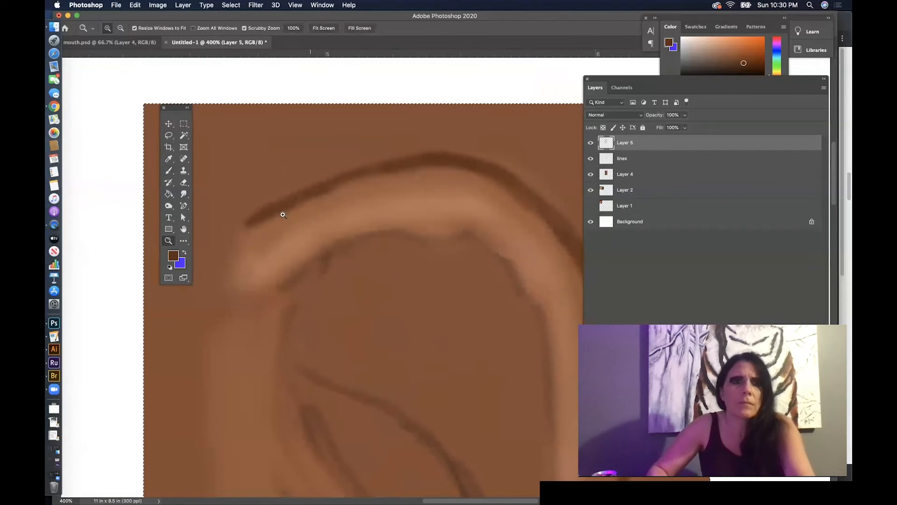
pyautogui.click(172, 255)
pyautogui.moveTo(461, 271); pyautogui.dragTo(463, 282)
pyautogui.click(548, 188)
pyautogui.rightClick(327, 153)
pyautogui.click(301, 147)
pyautogui.click(169, 171)
pyautogui.rightClick(304, 163)
pyautogui.click(287, 195)
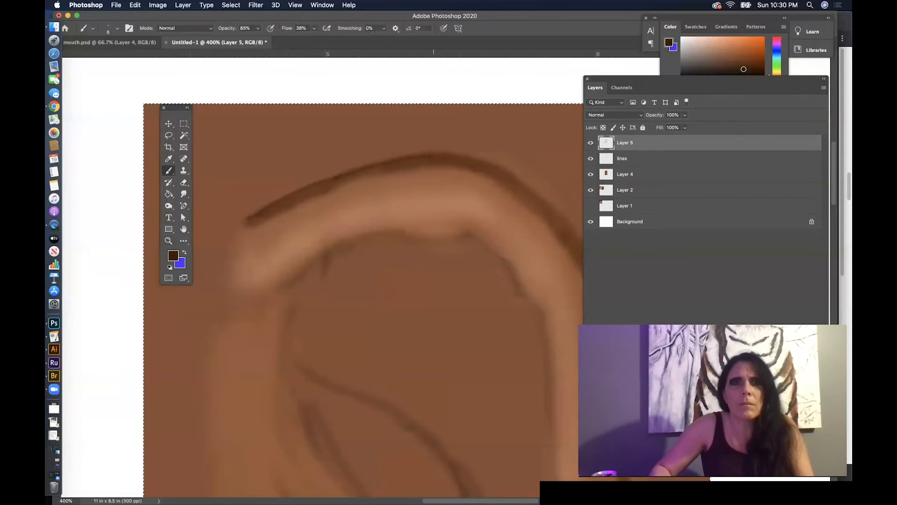
pyautogui.hscroll(5, 287, 195)
pyautogui.scroll(-2, 287, 195)
pyautogui.hscroll(4, 355, 233)
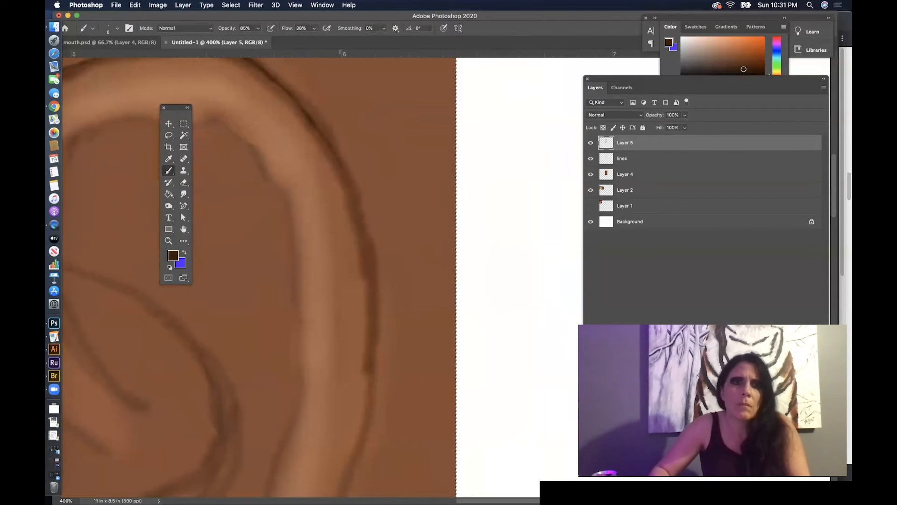
# - Enlarge the brush to 17 px and darken the outline down the back of the ear and around the lobe
pyautogui.rightClick(369, 110)
pyautogui.moveTo(366, 111)
pyautogui.mouseDown()
pyautogui.moveTo(324, 109)
pyautogui.moveTo(344, 264)
pyautogui.mouseUp()
pyautogui.click(323, 98)
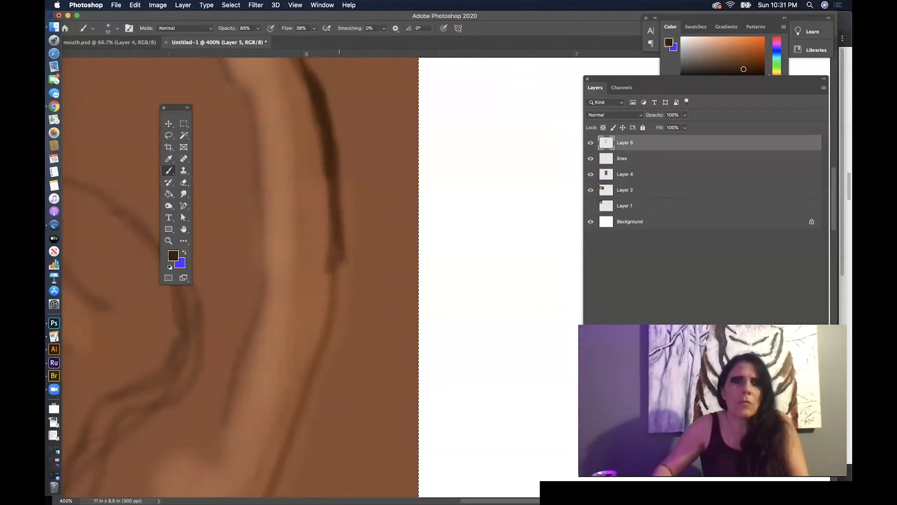
pyautogui.moveTo(334, 195); pyautogui.dragTo(330, 277)
pyautogui.moveTo(325, 176); pyautogui.dragTo(332, 314)
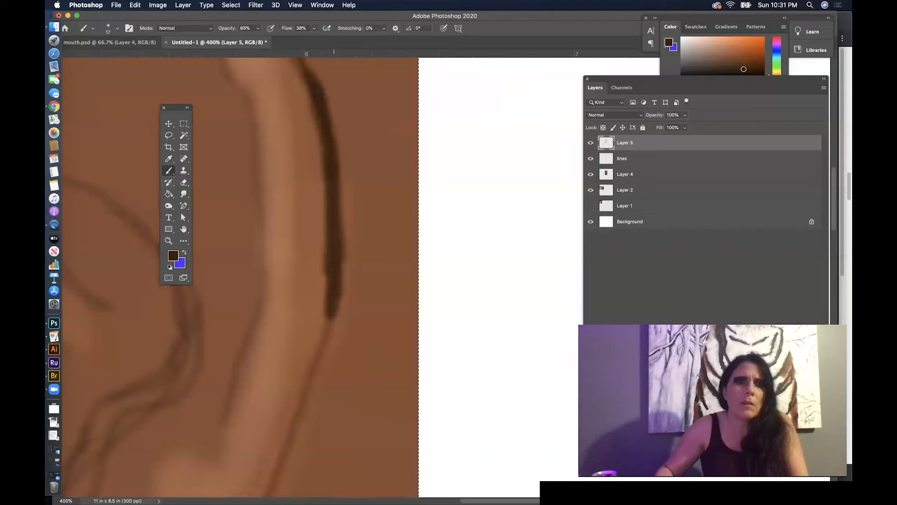
pyautogui.moveTo(329, 277)
pyautogui.mouseDown()
pyautogui.moveTo(300, 386)
pyautogui.moveTo(346, 250)
pyautogui.mouseUp()
pyautogui.moveTo(353, 242); pyautogui.dragTo(292, 399)
pyautogui.moveTo(292, 398); pyautogui.dragTo(365, 219)
pyautogui.moveTo(400, 162); pyautogui.dragTo(277, 362)
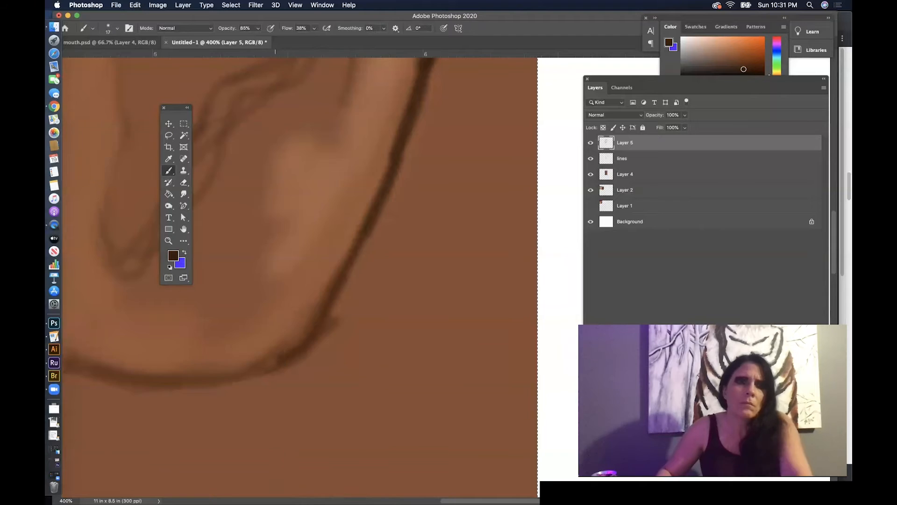
pyautogui.moveTo(301, 327); pyautogui.dragTo(168, 345)
pyautogui.moveTo(395, 308); pyautogui.dragTo(238, 346)
# - Increase the brush to 27 px and thicken the shadow beneath the lobe and along the lower back edge, then touch up the upper rim
pyautogui.rightClick(355, 344)
pyautogui.moveTo(374, 358); pyautogui.dragTo(407, 357)
pyautogui.moveTo(411, 311)
pyautogui.mouseDown()
pyautogui.moveTo(177, 366)
pyautogui.moveTo(249, 373)
pyautogui.mouseUp()
pyautogui.moveTo(409, 136); pyautogui.dragTo(327, 345)
pyautogui.moveTo(434, 116); pyautogui.dragTo(322, 356)
pyautogui.hscroll(5, 405, 262)
pyautogui.rightClick(403, 294)
pyautogui.moveTo(390, 176); pyautogui.dragTo(385, 177)
pyautogui.moveTo(360, 219); pyautogui.dragTo(364, 133)
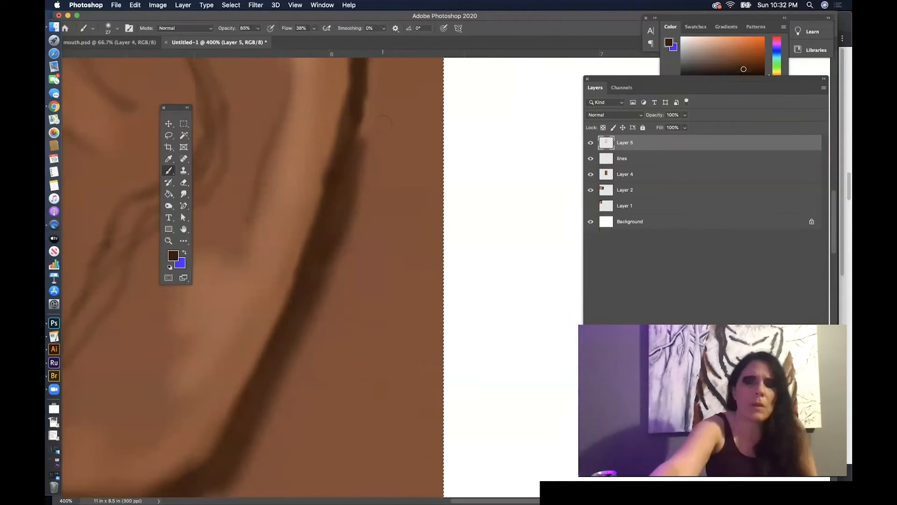
pyautogui.press('super+1')
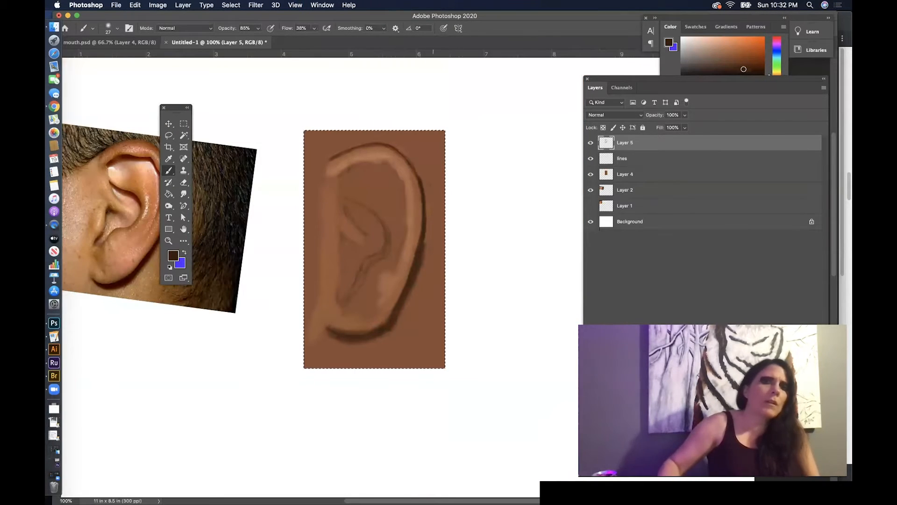
pyautogui.moveTo(329, 162); pyautogui.dragTo(407, 145)
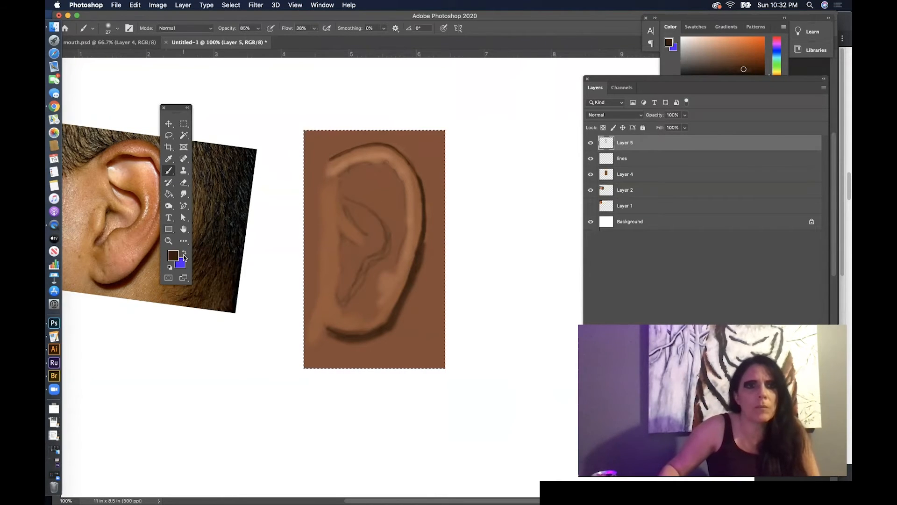
# - Change the foreground color to a brighter reddish brown with hue 21° and 87% saturation and return to the brush
pyautogui.click(171, 257)
pyautogui.moveTo(470, 275); pyautogui.dragTo(469, 265)
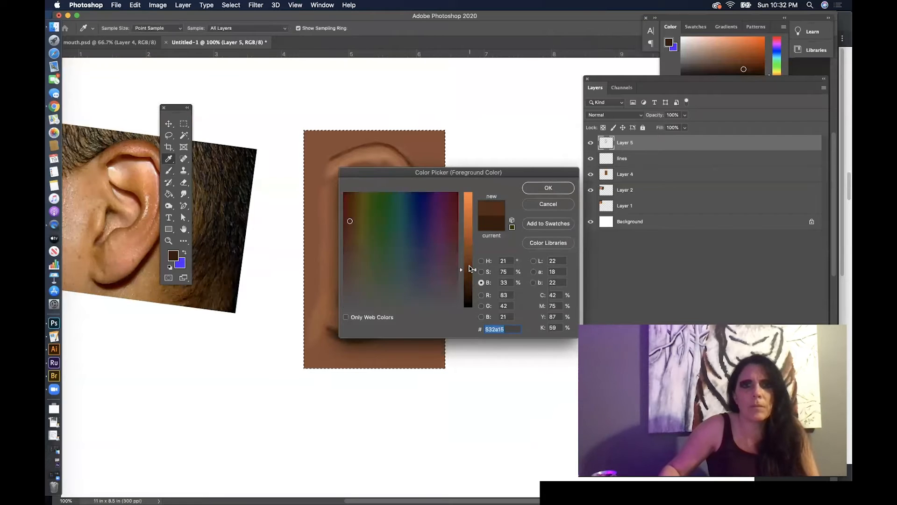
pyautogui.click(483, 273)
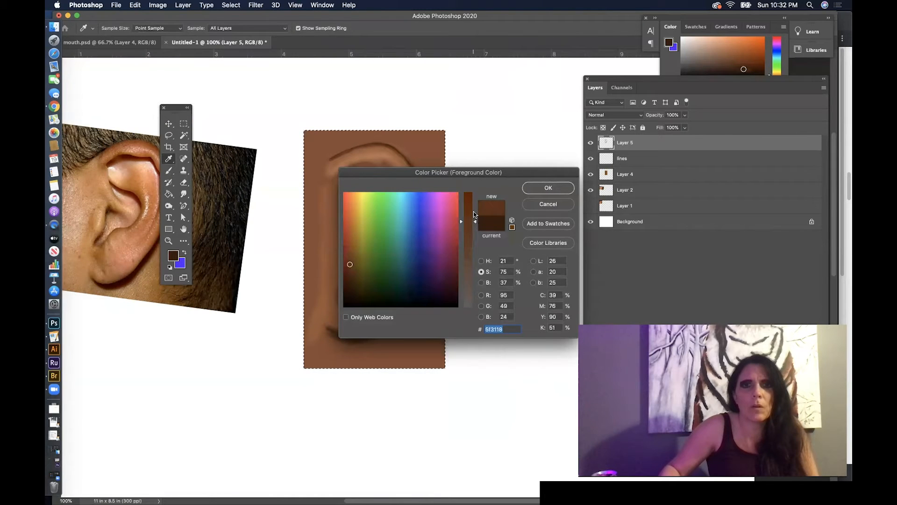
pyautogui.moveTo(473, 213); pyautogui.dragTo(474, 208)
pyautogui.click(482, 282)
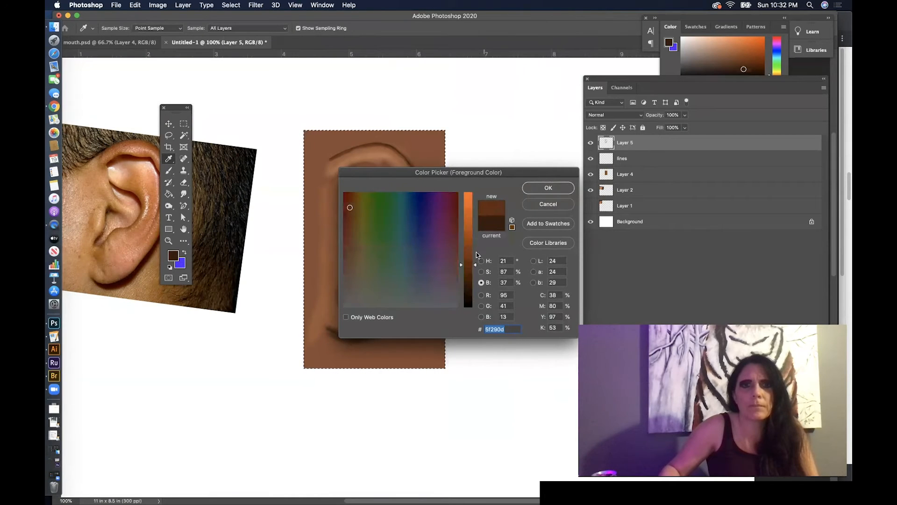
pyautogui.click(474, 257)
pyautogui.click(544, 192)
pyautogui.press('b')
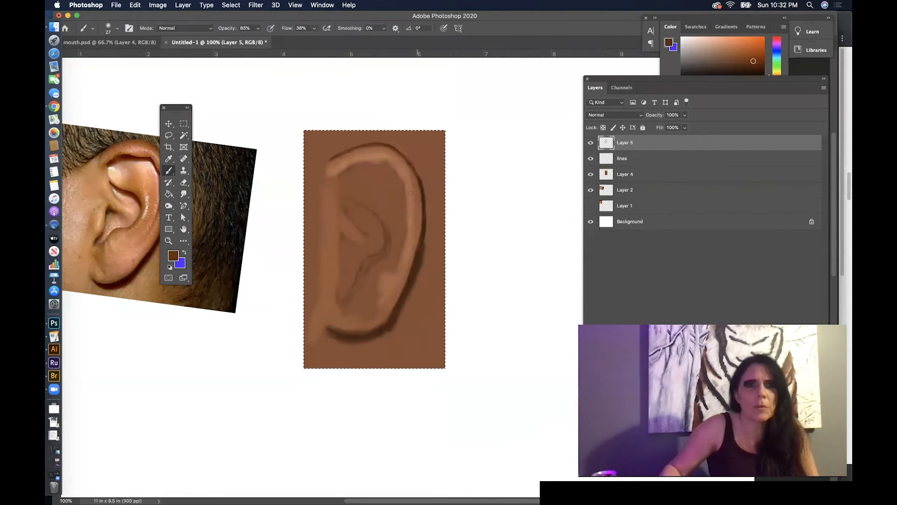
# - Zoom to 300% and paint a reddish-brown shadow along the inner edge of the ear's rim with a 15 px soft brush
pyautogui.moveTo(173, 110); pyautogui.dragTo(231, 119)
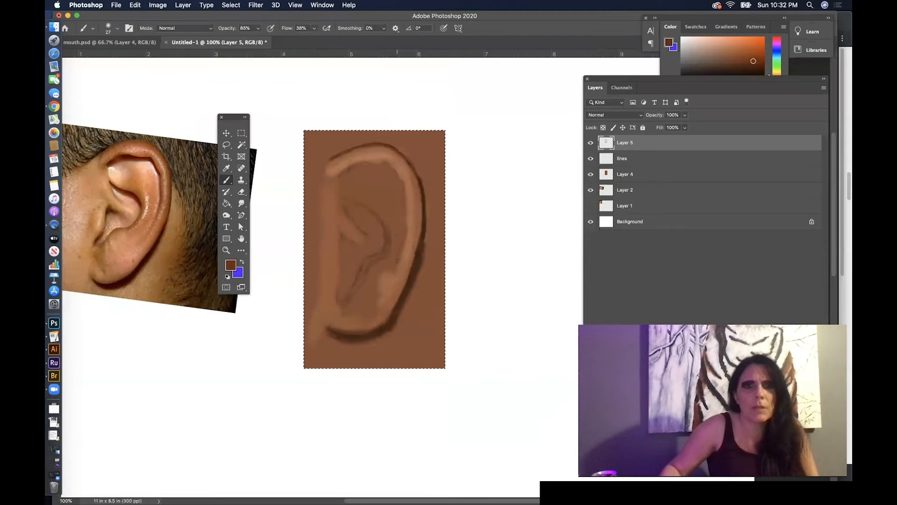
pyautogui.click(226, 250)
pyautogui.click(390, 184)
pyautogui.click(320, 180)
pyautogui.moveTo(349, 176); pyautogui.dragTo(457, 211)
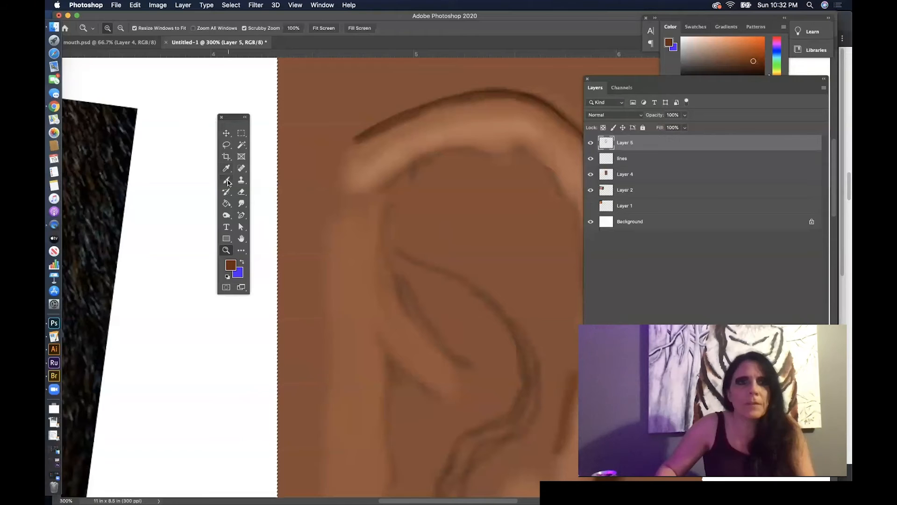
pyautogui.press('b')
pyautogui.rightClick(449, 195)
pyautogui.moveTo(448, 195); pyautogui.dragTo(445, 196)
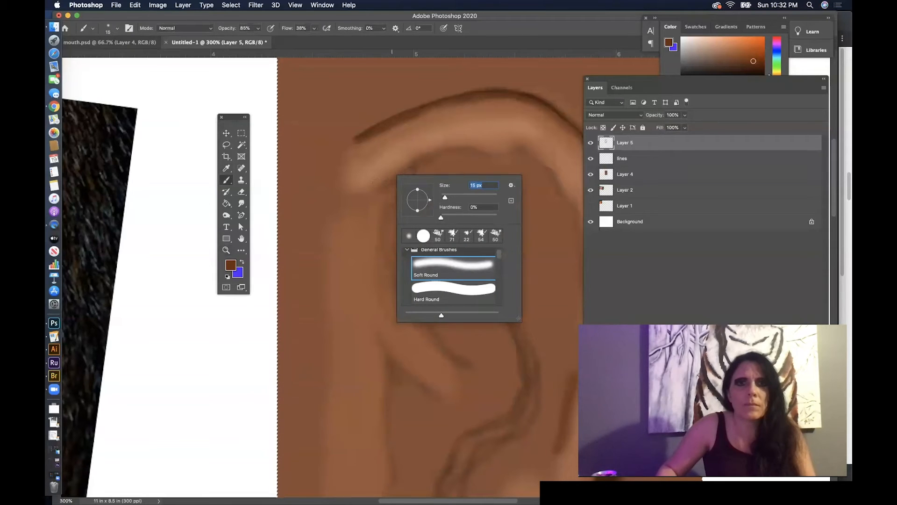
pyautogui.press('Return')
pyautogui.moveTo(484, 155); pyautogui.dragTo(511, 146)
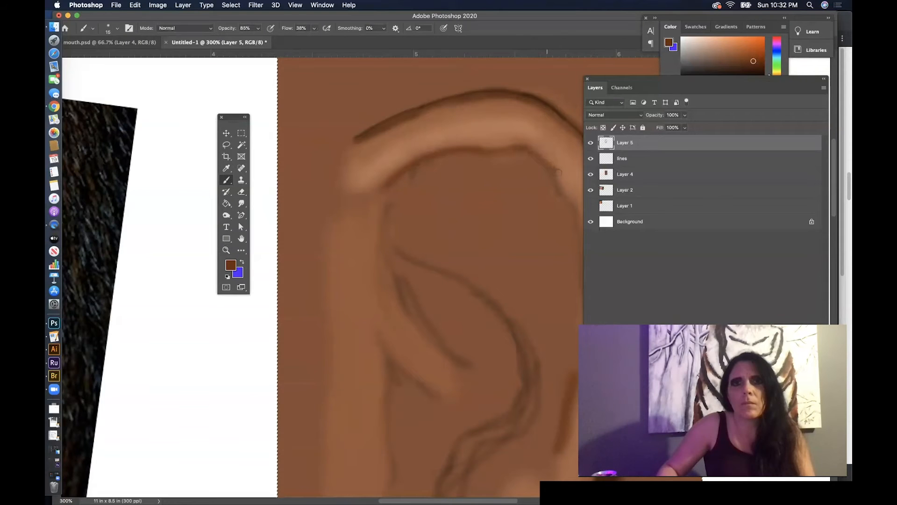
pyautogui.moveTo(554, 184); pyautogui.dragTo(445, 134)
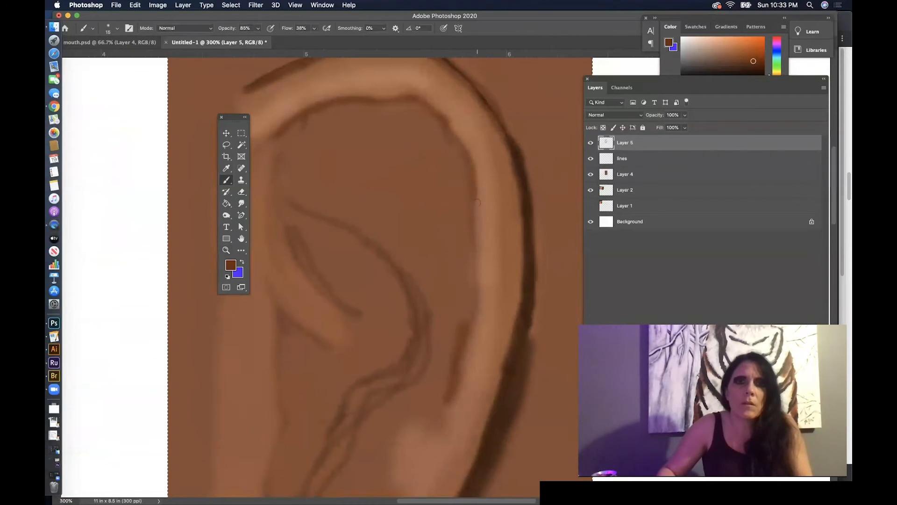
pyautogui.moveTo(472, 216); pyautogui.dragTo(473, 269)
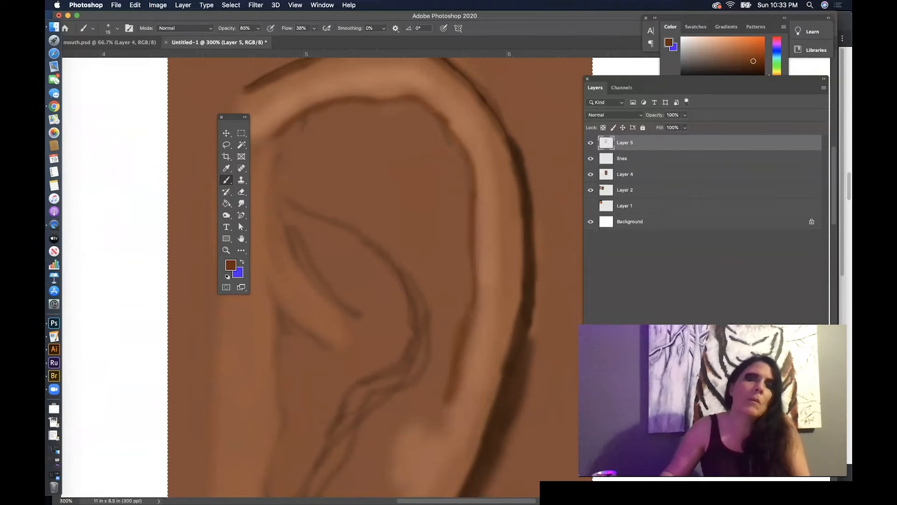
# - Set the brush to 20 px at 24% opacity and soften the shading along the rim's inner and upper edges
pyautogui.rightClick(309, 74)
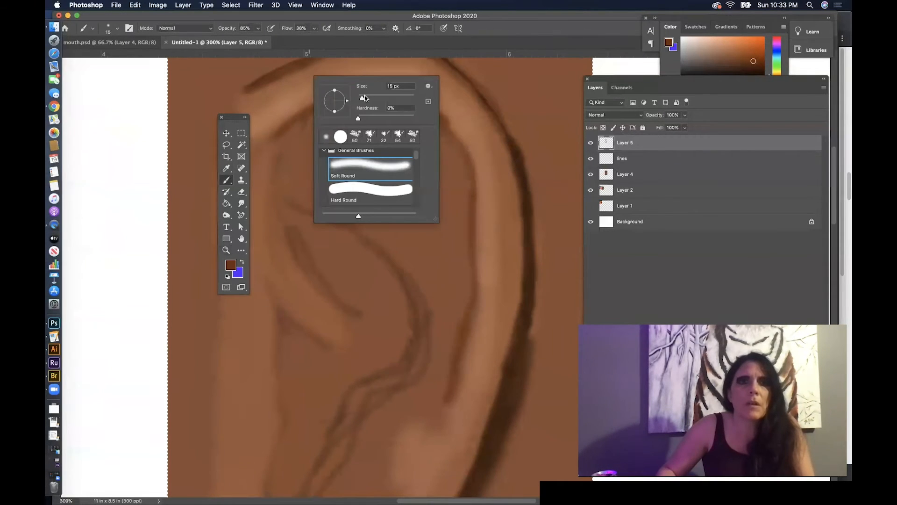
pyautogui.click(258, 28)
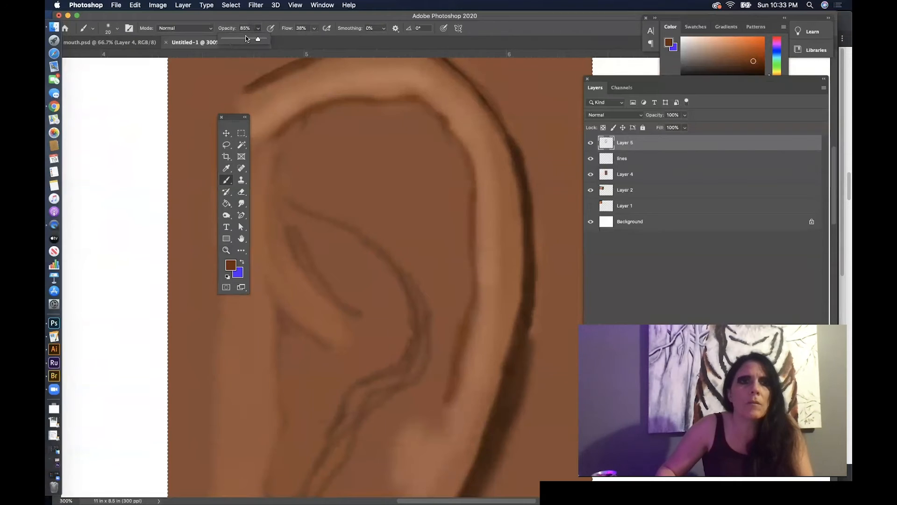
pyautogui.click(274, 126)
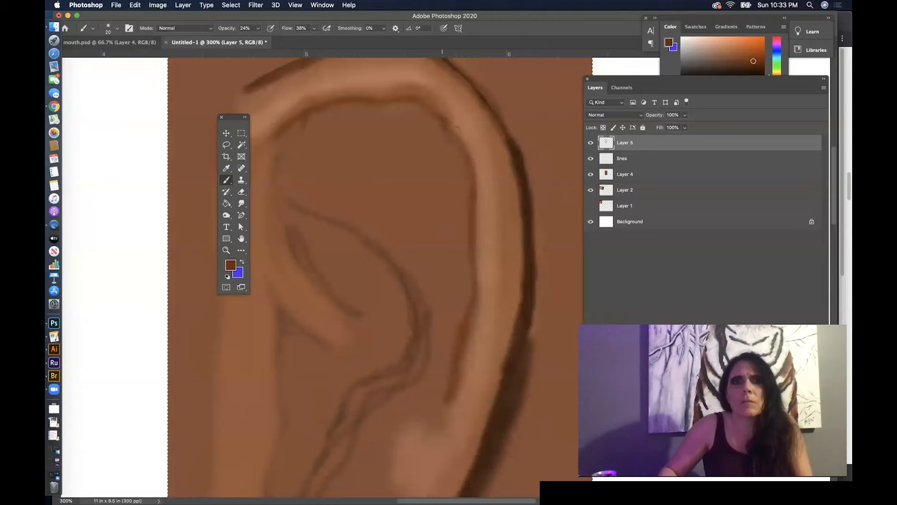
pyautogui.scroll(-3, 467, 154)
pyautogui.hscroll(2, 467, 155)
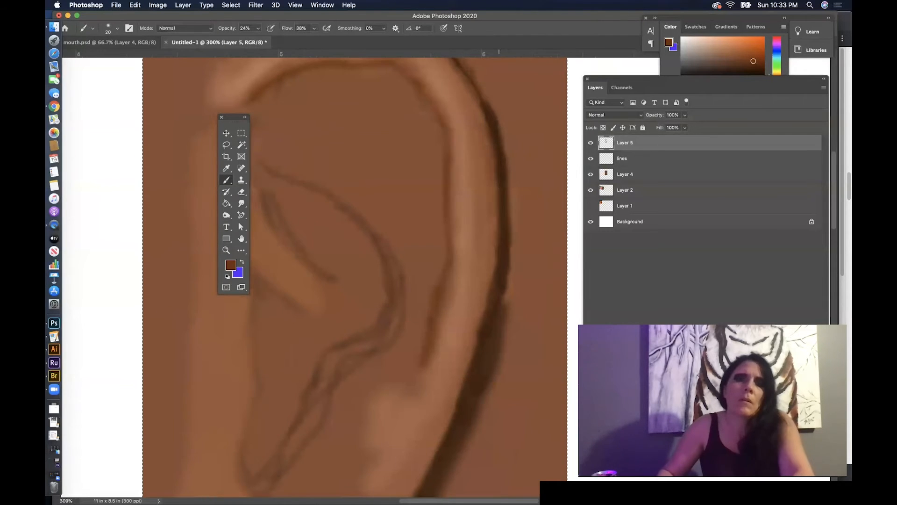
pyautogui.scroll(5, 497, 266)
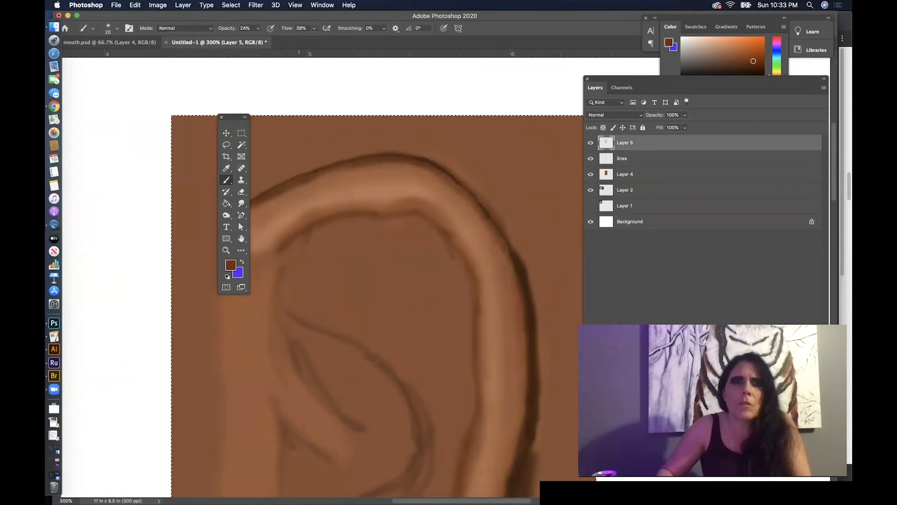
pyautogui.moveTo(330, 191); pyautogui.dragTo(390, 171)
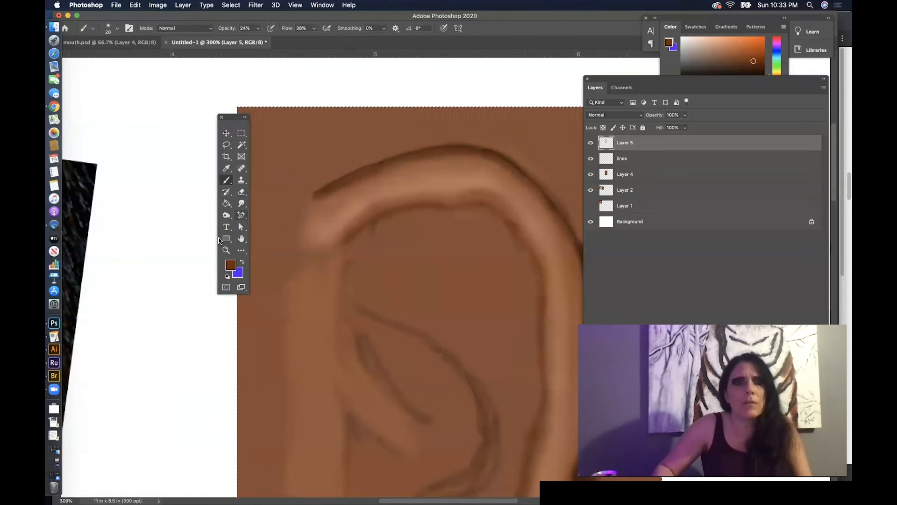
# - Change the foreground color to a light peach-orange and highlight the upper and back rim with a 38 px brush
pyautogui.click(231, 265)
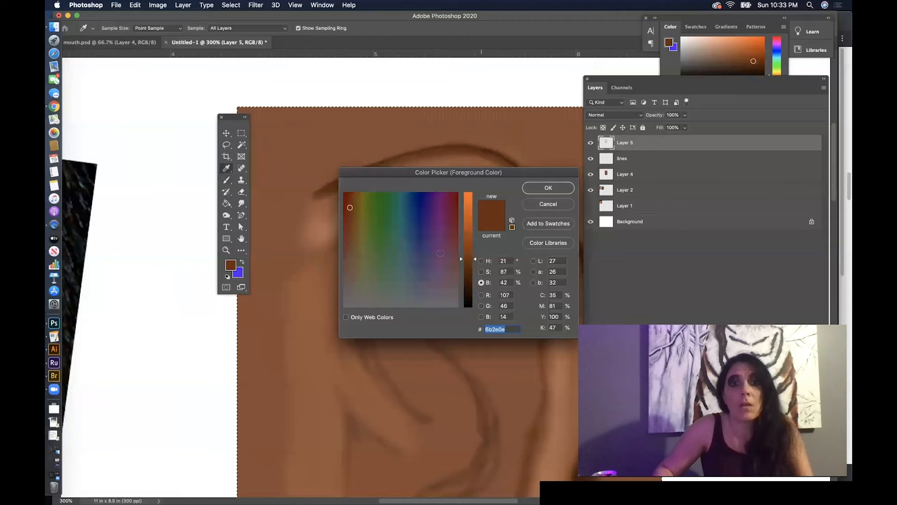
pyautogui.click(482, 272)
pyautogui.moveTo(468, 208); pyautogui.dragTo(468, 243)
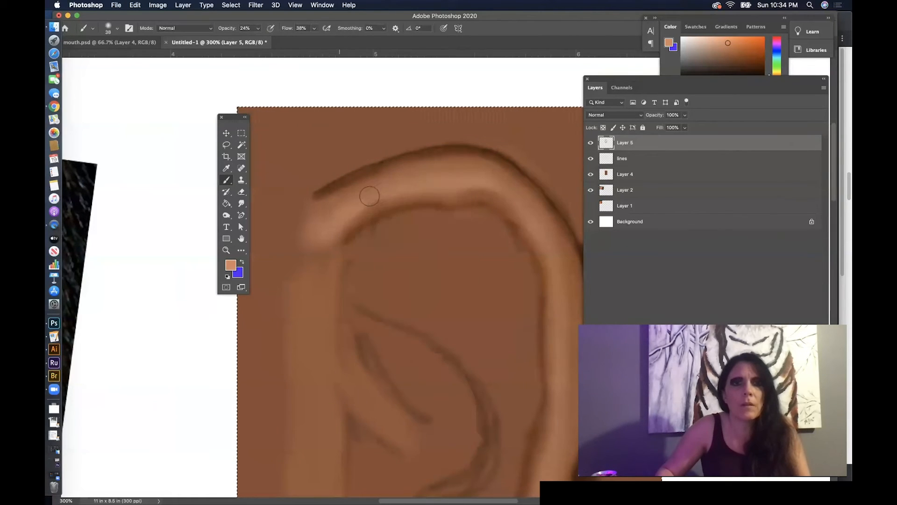
pyautogui.moveTo(369, 196)
pyautogui.mouseDown()
pyautogui.moveTo(486, 166)
pyautogui.moveTo(465, 167)
pyautogui.moveTo(498, 174)
pyautogui.moveTo(395, 120)
pyautogui.moveTo(378, 100)
pyautogui.mouseUp()
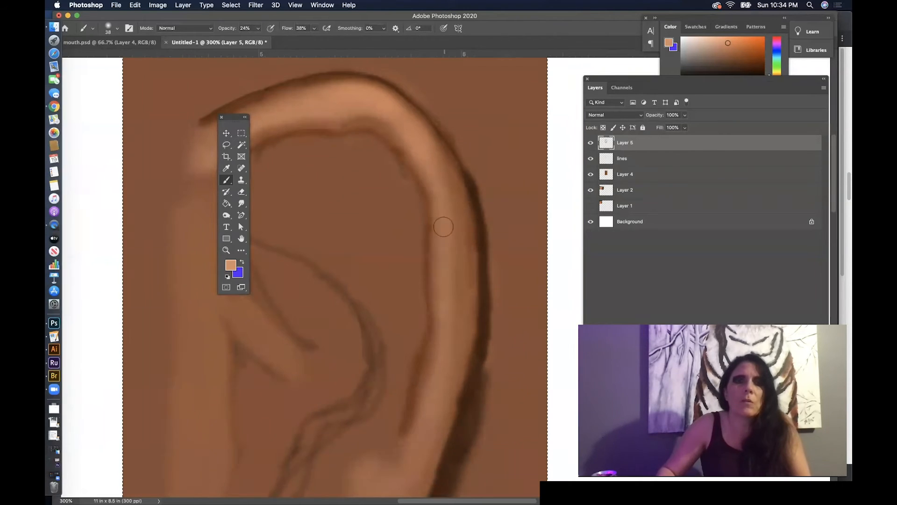
pyautogui.moveTo(421, 411); pyautogui.dragTo(427, 340)
# - Lighten the foreground color to a paler peach and brighten the highlight over the top and down the back of the rim
pyautogui.click(231, 265)
pyautogui.click(388, 205)
pyautogui.press('Return')
pyautogui.moveTo(349, 88)
pyautogui.mouseDown()
pyautogui.moveTo(387, 101)
pyautogui.moveTo(305, 102)
pyautogui.moveTo(387, 104)
pyautogui.moveTo(378, 98)
pyautogui.moveTo(436, 167)
pyautogui.moveTo(444, 270)
pyautogui.mouseUp()
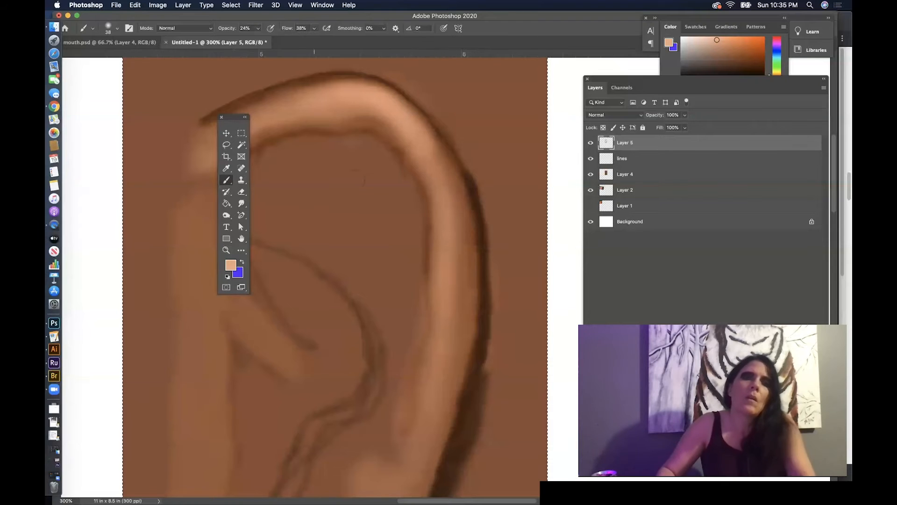
pyautogui.moveTo(401, 258); pyautogui.dragTo(458, 148)
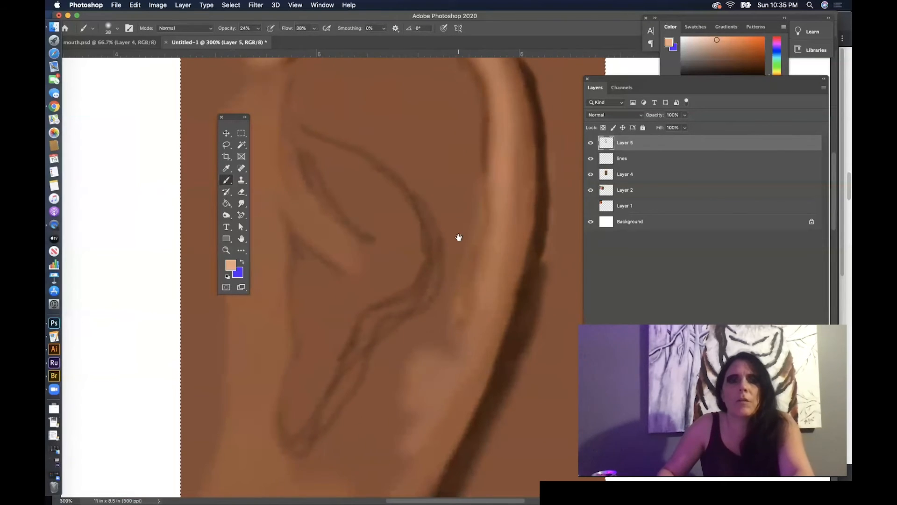
# - Sample a salmon skin tone from the inner ear in the reference photo
pyautogui.press('super+1')
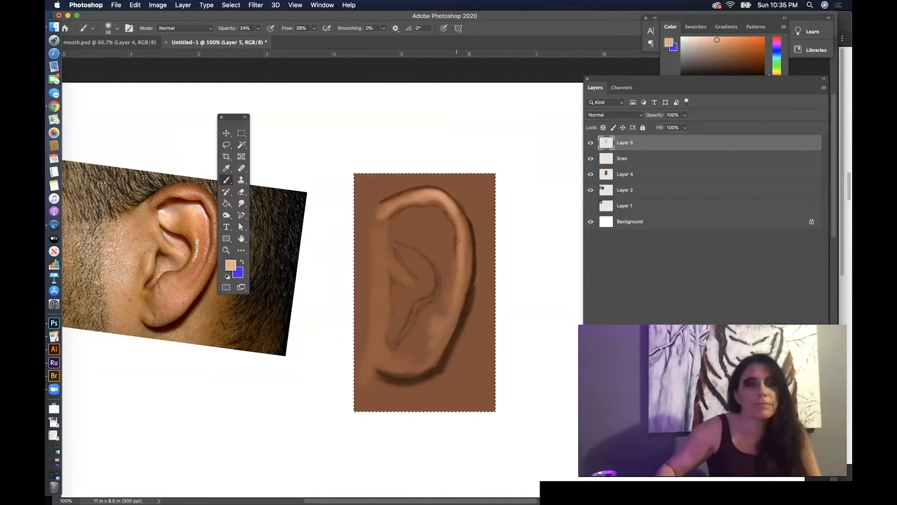
pyautogui.click(227, 250)
pyautogui.click(409, 245)
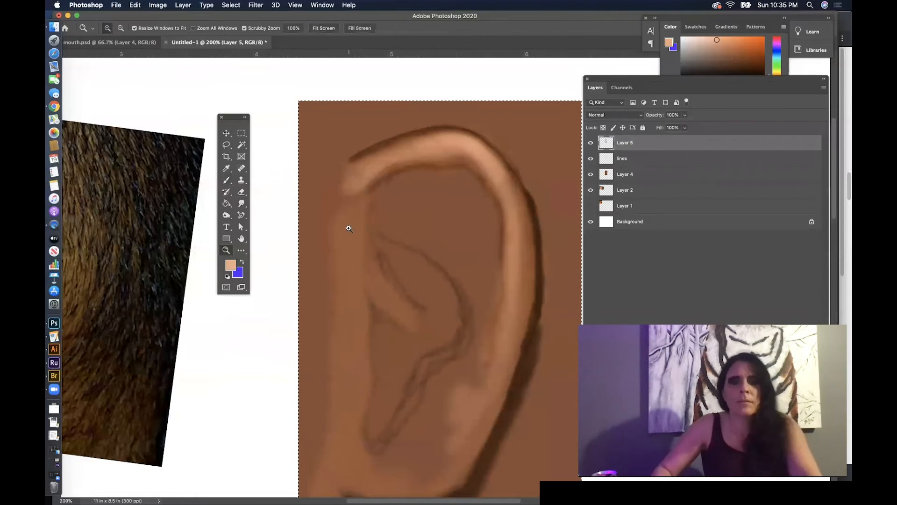
pyautogui.moveTo(386, 242); pyautogui.dragTo(491, 220)
pyautogui.click(227, 169)
pyautogui.moveTo(118, 149); pyautogui.dragTo(132, 175)
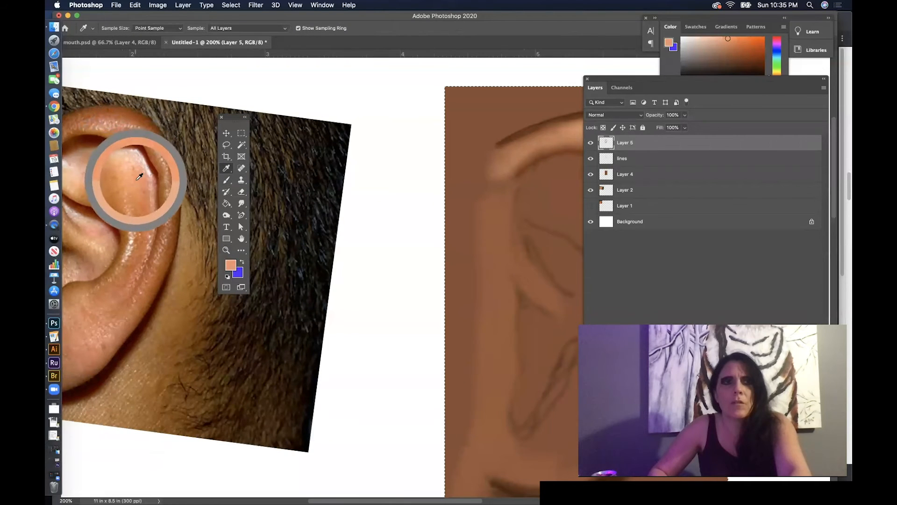
pyautogui.moveTo(477, 228); pyautogui.dragTo(301, 207)
# - Darken the sampled color to reddish brown and shade the hollow just inside the rim with a 38 px brush at 70% opacity
pyautogui.click(229, 181)
pyautogui.moveTo(351, 159); pyautogui.dragTo(383, 148)
pyautogui.click(258, 28)
pyautogui.click(231, 265)
pyautogui.moveTo(468, 243); pyautogui.dragTo(468, 210)
pyautogui.click(546, 188)
pyautogui.click(231, 265)
pyautogui.click(545, 190)
pyautogui.moveTo(350, 160); pyautogui.dragTo(383, 148)
pyautogui.rightClick(403, 153)
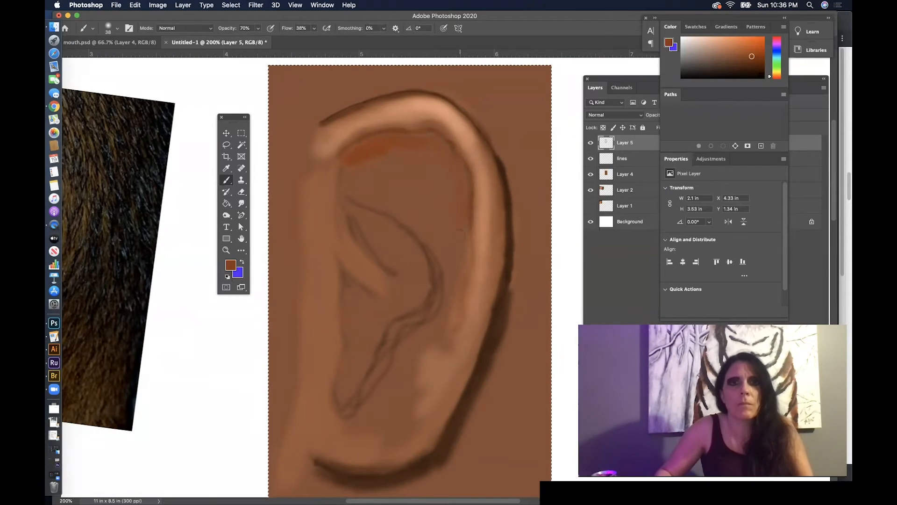
# - Clear the rectangular selection around the brown skin area
pyautogui.press('l')
pyautogui.click(231, 6)
pyautogui.click(234, 24)
pyautogui.click(235, 6)
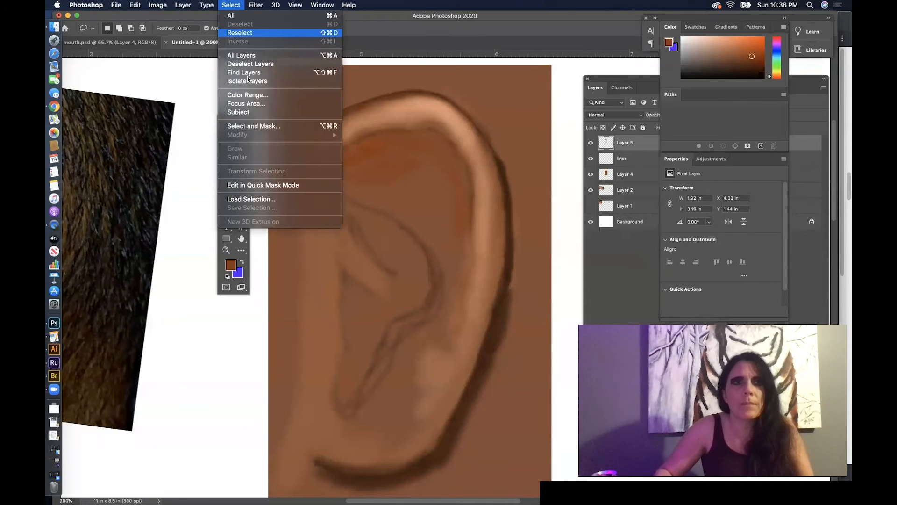
pyautogui.click(243, 32)
pyautogui.click(233, 6)
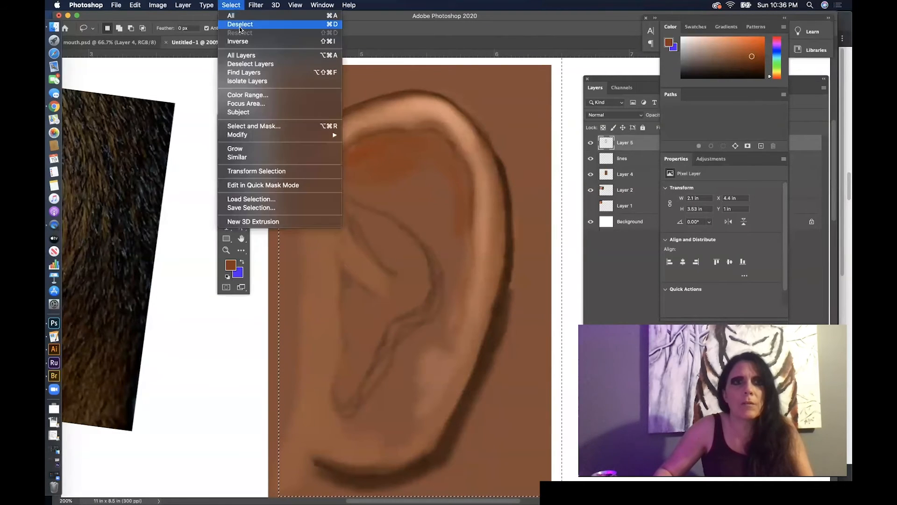
pyautogui.click(233, 24)
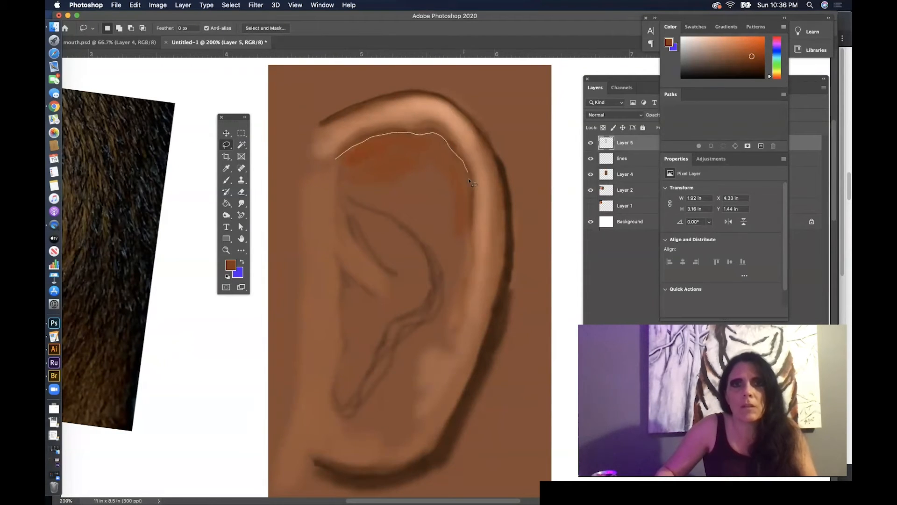
# - Lasso the hollow inside the upper rim, extending the selection down to follow the curved inner fold line
pyautogui.moveTo(474, 265); pyautogui.dragTo(456, 308)
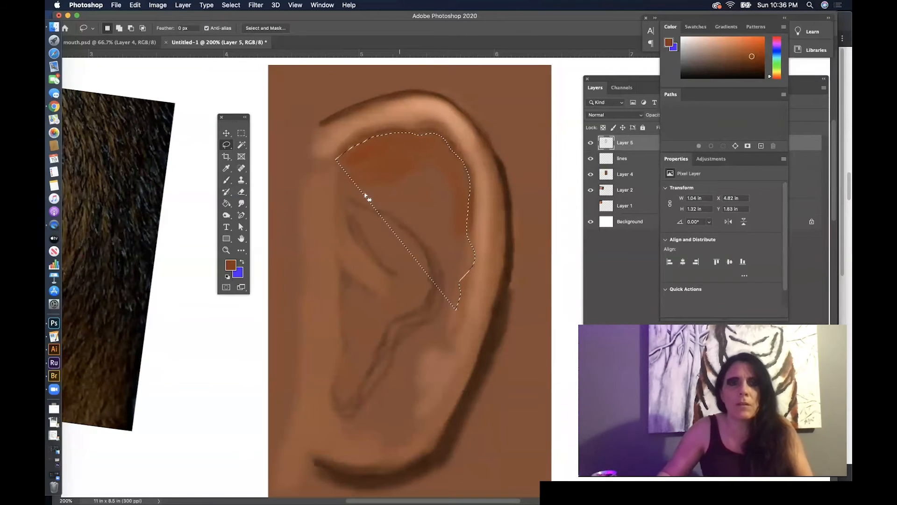
pyautogui.moveTo(337, 160); pyautogui.dragTo(338, 184)
pyautogui.moveTo(431, 217); pyautogui.dragTo(431, 217)
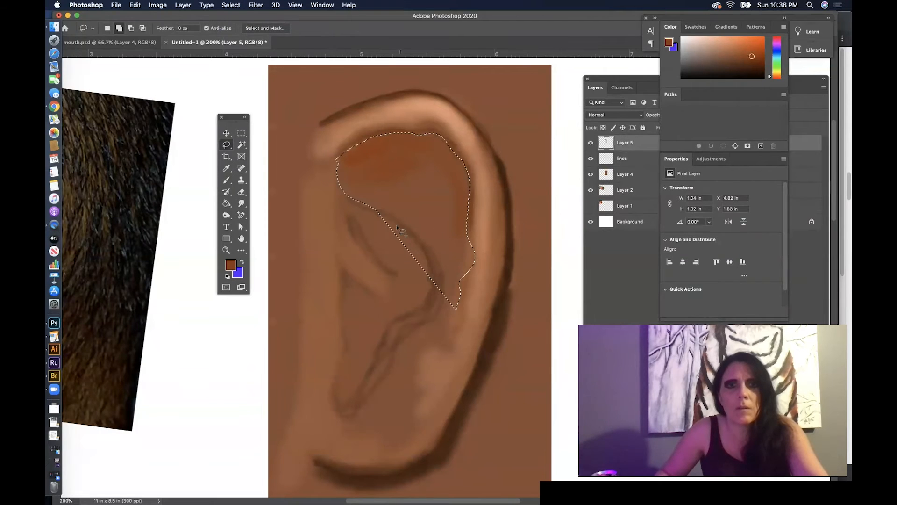
pyautogui.moveTo(376, 210); pyautogui.dragTo(420, 241)
pyautogui.moveTo(399, 291); pyautogui.dragTo(402, 293)
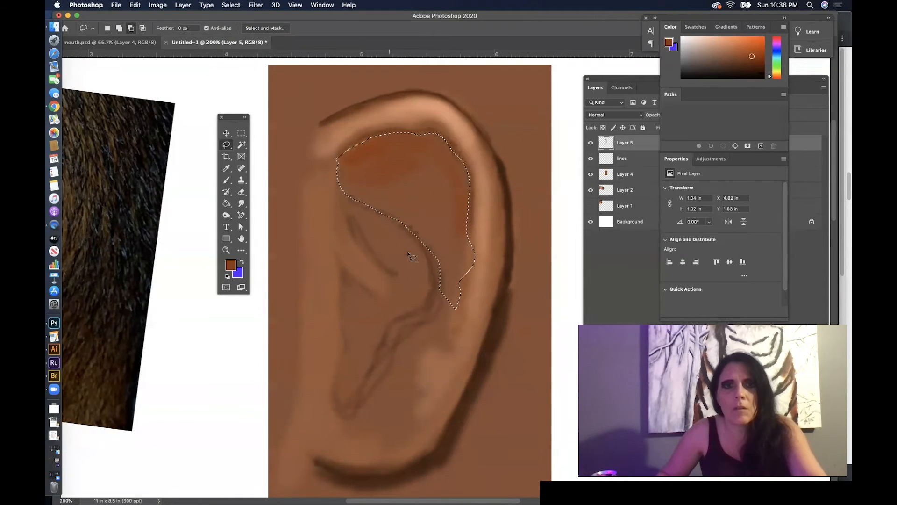
# - Add the lower hollow to the selection, following the inner fold down to the lobe and back up inside the rim
pyautogui.moveTo(400, 335); pyautogui.dragTo(381, 375)
pyautogui.moveTo(343, 405); pyautogui.dragTo(322, 415)
pyautogui.moveTo(409, 440); pyautogui.dragTo(436, 413)
pyautogui.moveTo(457, 368); pyautogui.dragTo(459, 353)
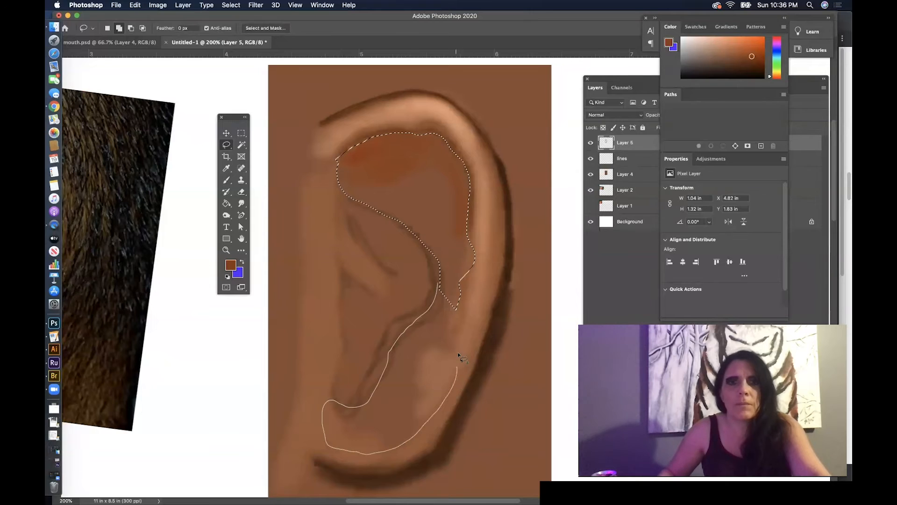
pyautogui.moveTo(458, 279); pyautogui.dragTo(460, 281)
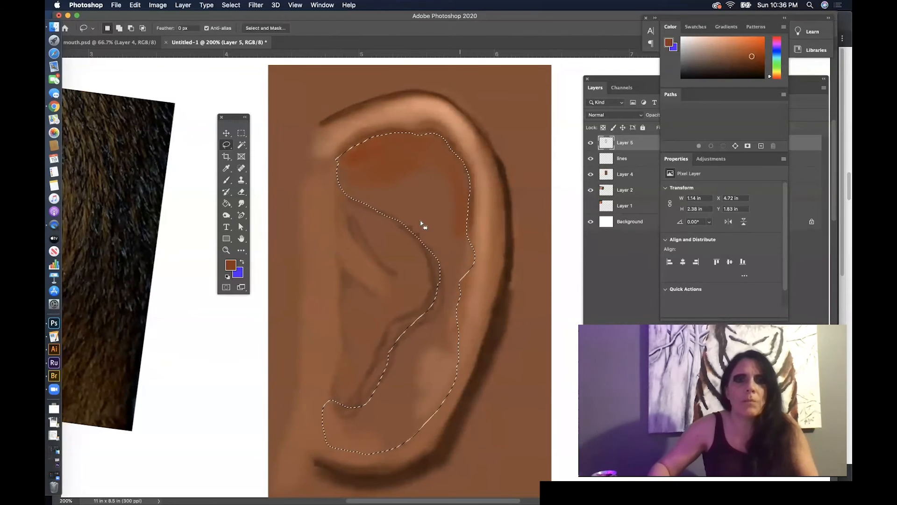
# - Smooth the selection's edge beside the back rim by filling the notch and trimming off the bulge
pyautogui.moveTo(470, 261)
pyautogui.mouseDown()
pyautogui.moveTo(458, 309)
pyautogui.moveTo(473, 261)
pyautogui.mouseUp()
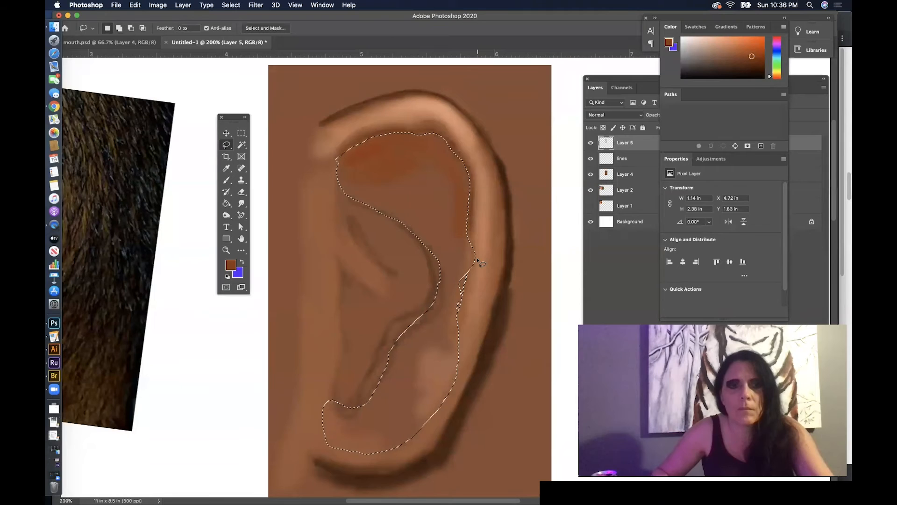
pyautogui.press('alt')
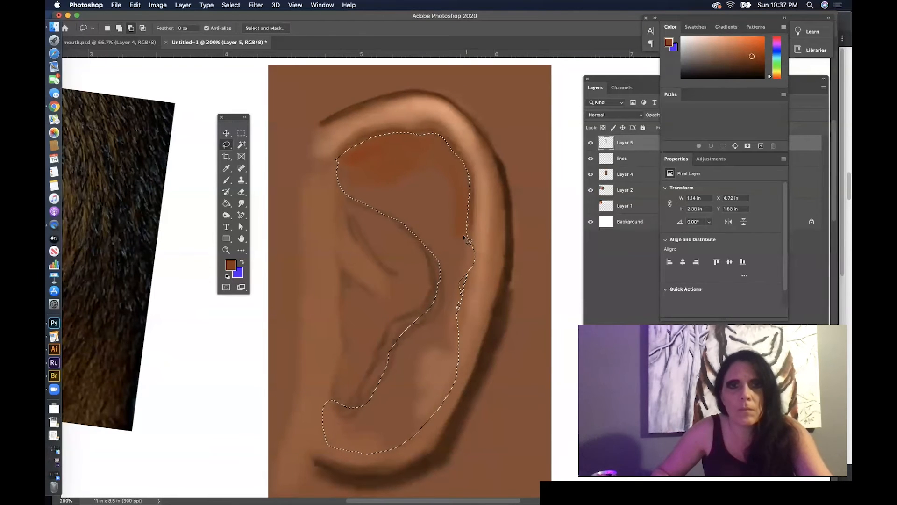
pyautogui.moveTo(486, 247); pyautogui.dragTo(486, 248)
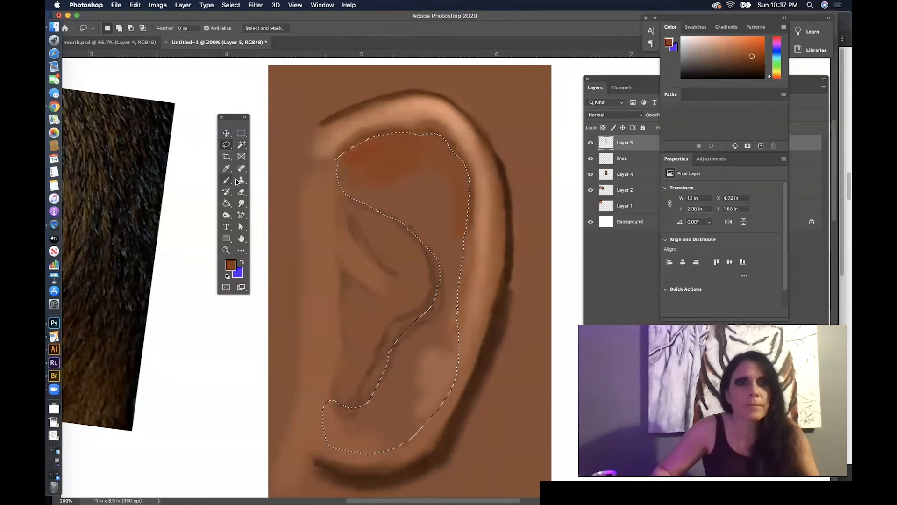
# - Fill the whole selected hollow on Layer 5 with the reddish-brown foreground color using the Paint Bucket
pyautogui.click(226, 203)
pyautogui.click(381, 188)
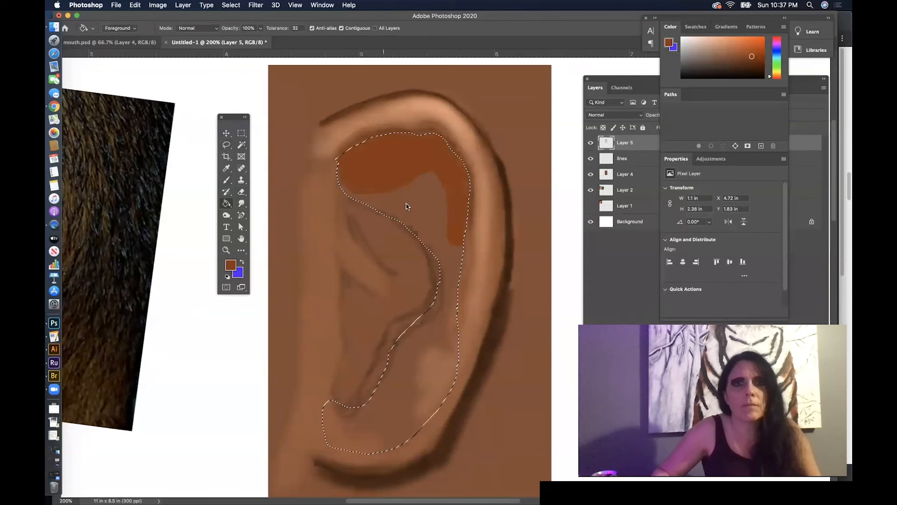
pyautogui.click(420, 212)
pyautogui.click(432, 299)
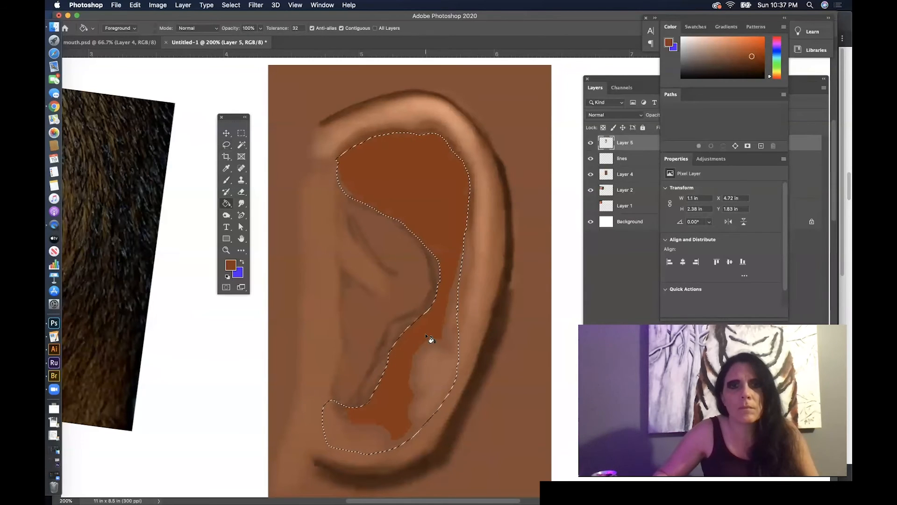
pyautogui.click(426, 371)
pyautogui.click(344, 414)
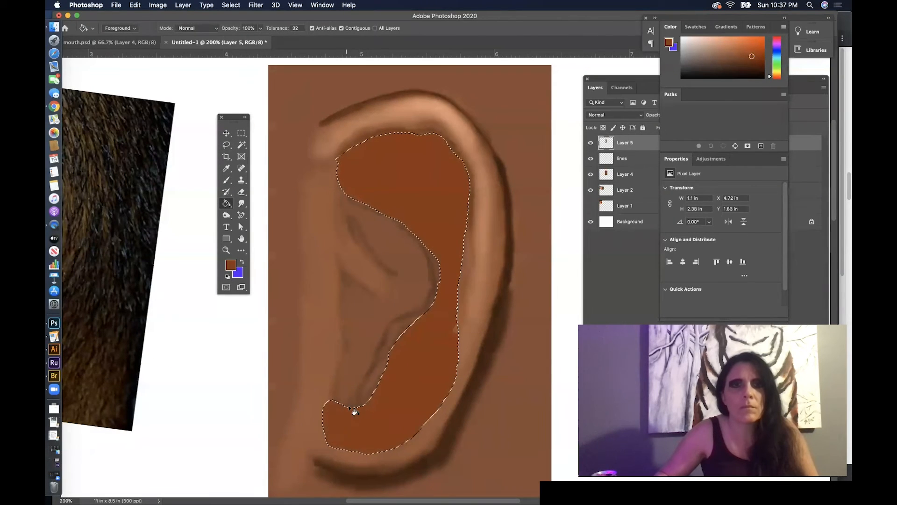
# - Deselect the filled inner hollow
pyautogui.press('super+minus')
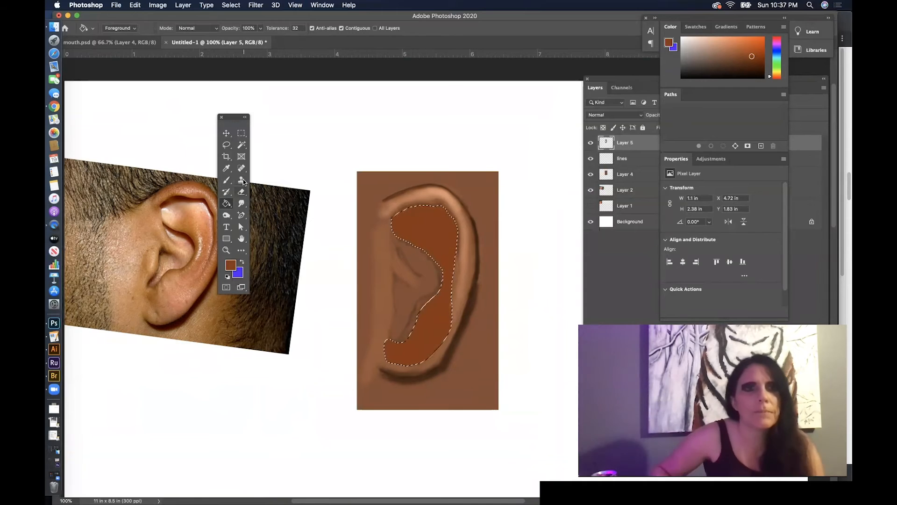
pyautogui.click(231, 5)
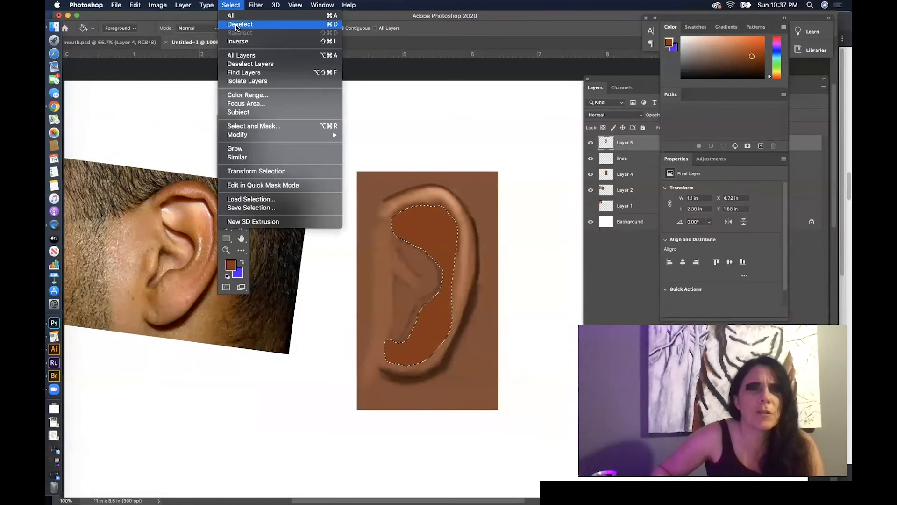
pyautogui.click(237, 25)
# - Sample a skin brown from the painted ear's back rim and paint over the reddish-brown hollow with a soft brush, adding lighter tones
pyautogui.click(227, 168)
pyautogui.moveTo(475, 258); pyautogui.dragTo(461, 264)
pyautogui.click(227, 179)
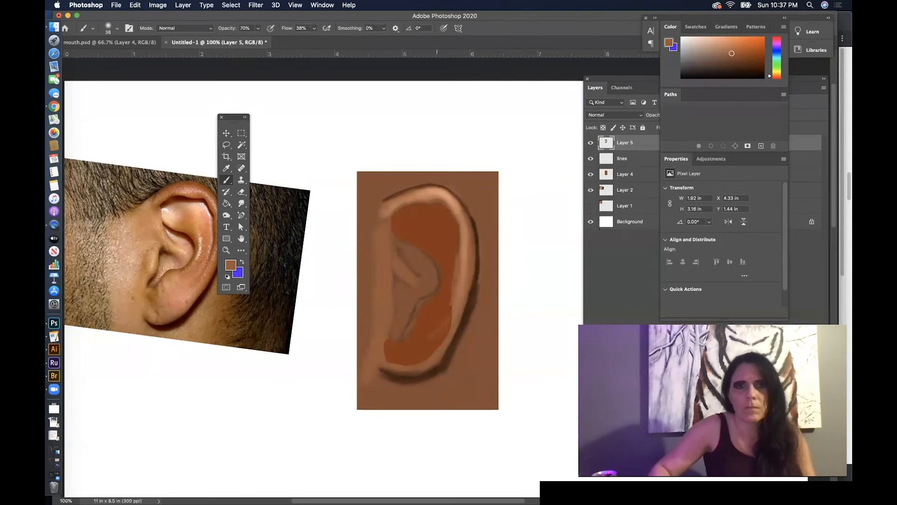
pyautogui.moveTo(445, 307)
pyautogui.mouseDown()
pyautogui.moveTo(423, 310)
pyautogui.moveTo(405, 339)
pyautogui.mouseUp()
pyautogui.rightClick(422, 322)
pyautogui.moveTo(490, 345); pyautogui.dragTo(498, 345)
pyautogui.moveTo(391, 347)
pyautogui.mouseDown()
pyautogui.moveTo(424, 348)
pyautogui.moveTo(447, 261)
pyautogui.moveTo(449, 234)
pyautogui.moveTo(411, 243)
pyautogui.moveTo(406, 211)
pyautogui.moveTo(416, 229)
pyautogui.moveTo(407, 214)
pyautogui.moveTo(447, 213)
pyautogui.mouseUp()
pyautogui.moveTo(456, 243)
pyautogui.mouseDown()
pyautogui.moveTo(446, 328)
pyautogui.moveTo(409, 367)
pyautogui.moveTo(423, 311)
pyautogui.moveTo(448, 302)
pyautogui.mouseUp()
pyautogui.rightClick(448, 245)
pyautogui.moveTo(501, 264); pyautogui.dragTo(494, 264)
pyautogui.moveTo(442, 261); pyautogui.dragTo(442, 284)
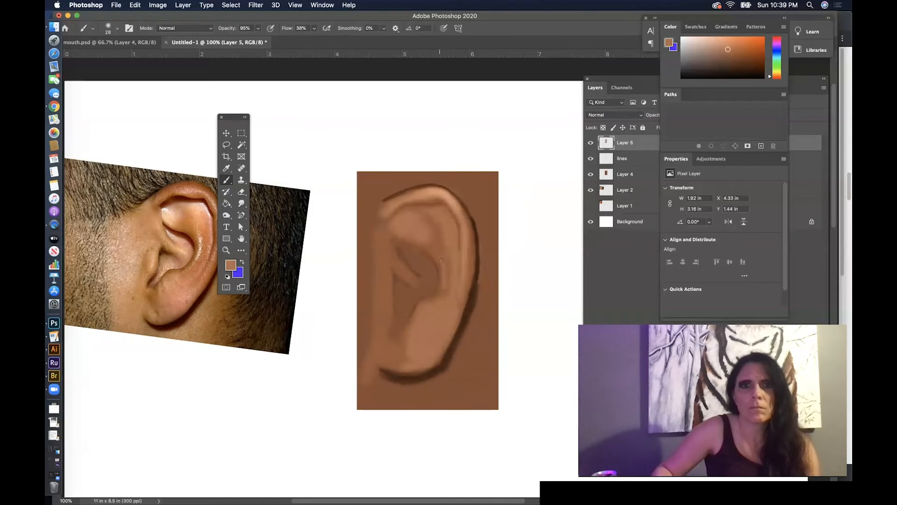
# - Sample a dark brown from the reference ear's rim edge and paint the shadows around the inner hollow and ear canal, enlarging the brush
pyautogui.click(227, 168)
pyautogui.click(214, 181)
pyautogui.click(227, 180)
pyautogui.moveTo(424, 248)
pyautogui.mouseDown()
pyautogui.moveTo(436, 267)
pyautogui.moveTo(416, 323)
pyautogui.moveTo(395, 339)
pyautogui.moveTo(398, 277)
pyautogui.mouseUp()
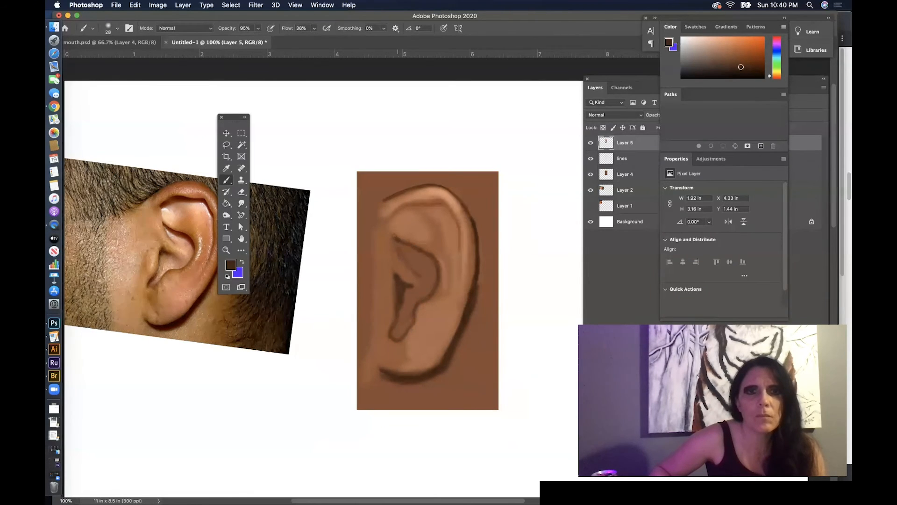
pyautogui.rightClick(424, 248)
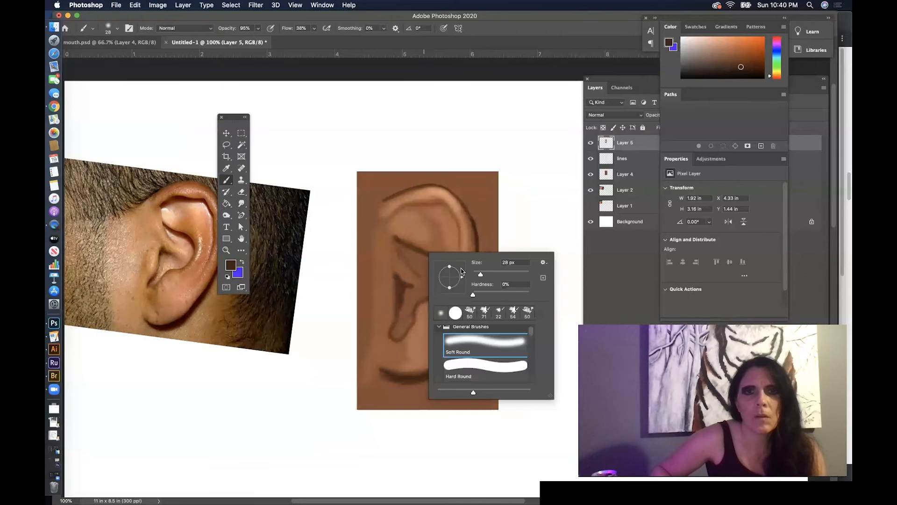
pyautogui.moveTo(481, 274); pyautogui.dragTo(486, 274)
pyautogui.press('Return')
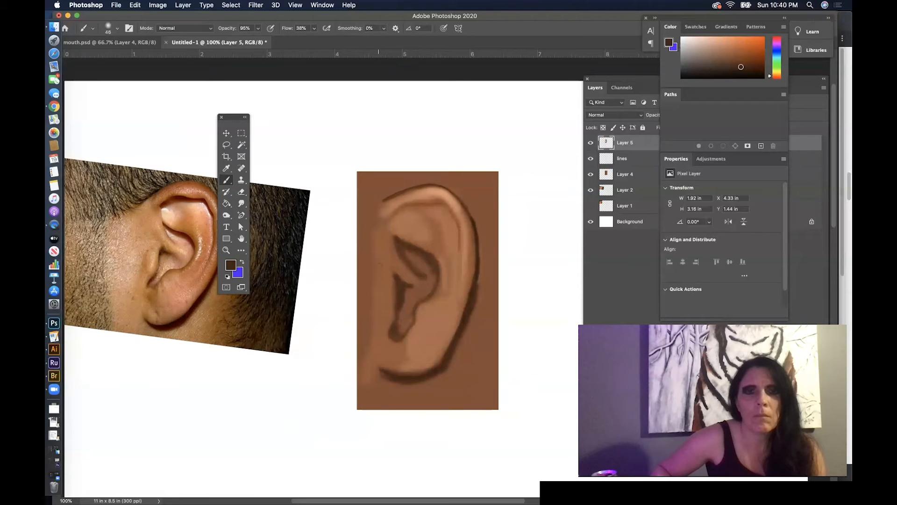
# - Paint a dark line beneath the upper rim with a 15 px soft brush, then strengthen it with a slightly larger tip
pyautogui.rightClick(421, 202)
pyautogui.click(469, 224)
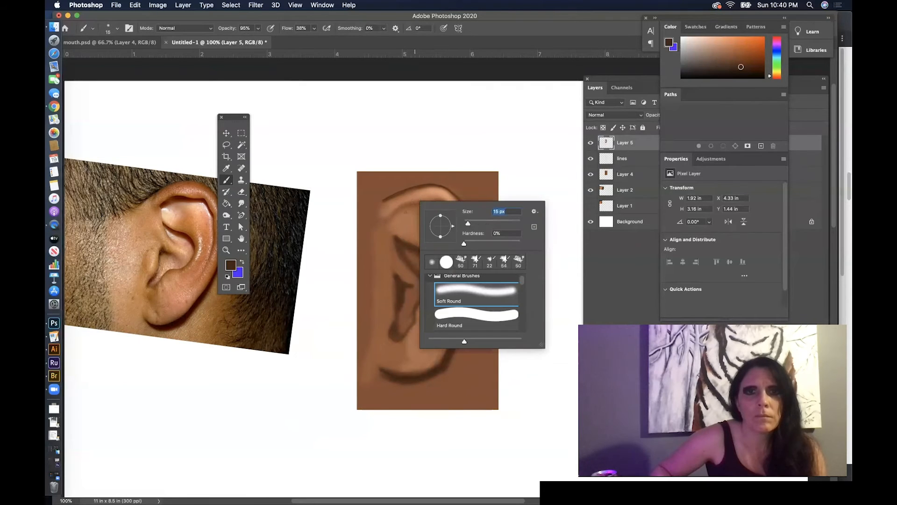
pyautogui.press('Return')
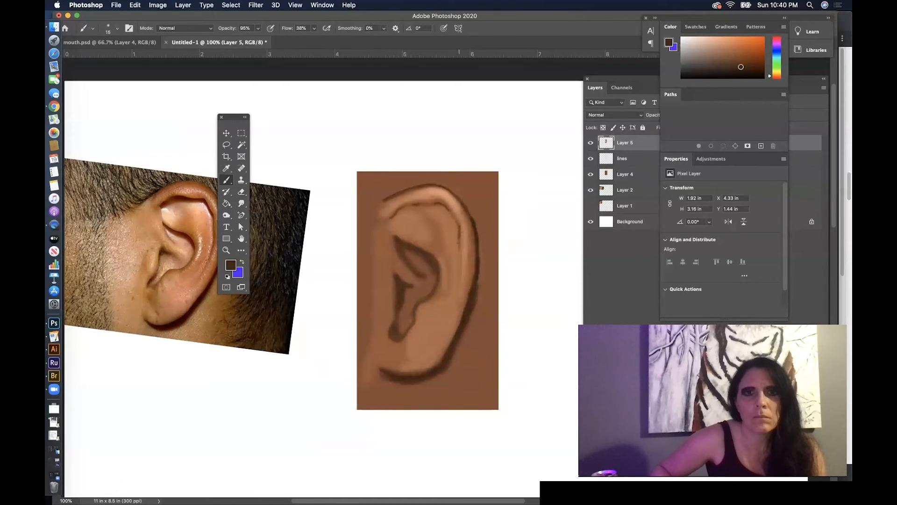
pyautogui.rightClick(426, 215)
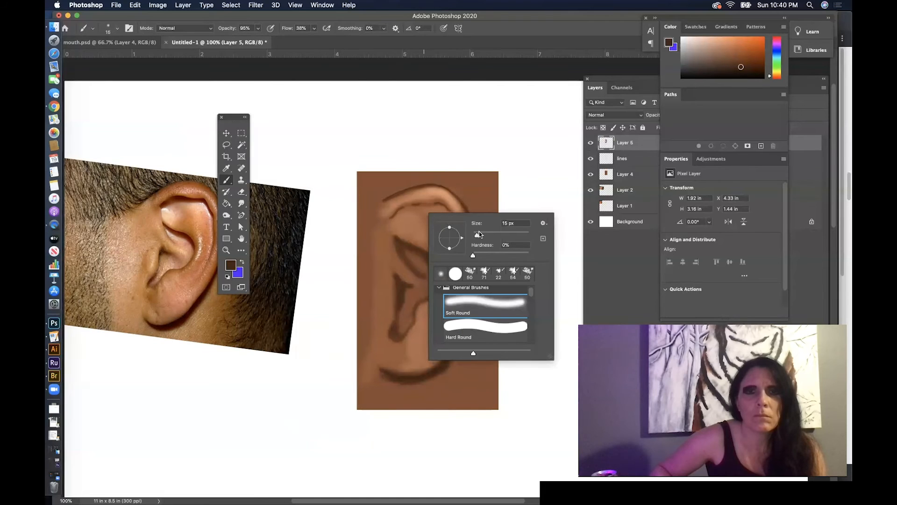
pyautogui.press('Return')
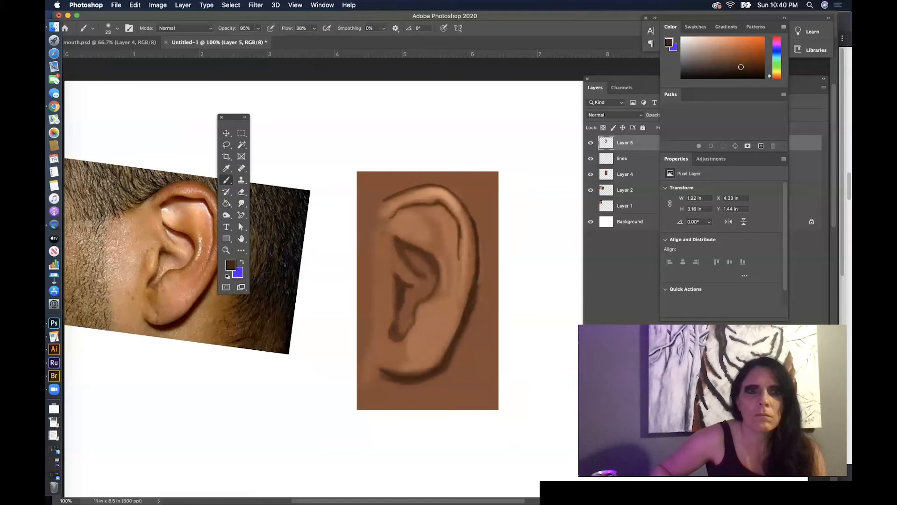
# - Choose a lighter dark brown foreground and soften the front end of the dark line beneath the upper rim
pyautogui.click(226, 250)
pyautogui.click(444, 218)
pyautogui.click(390, 223)
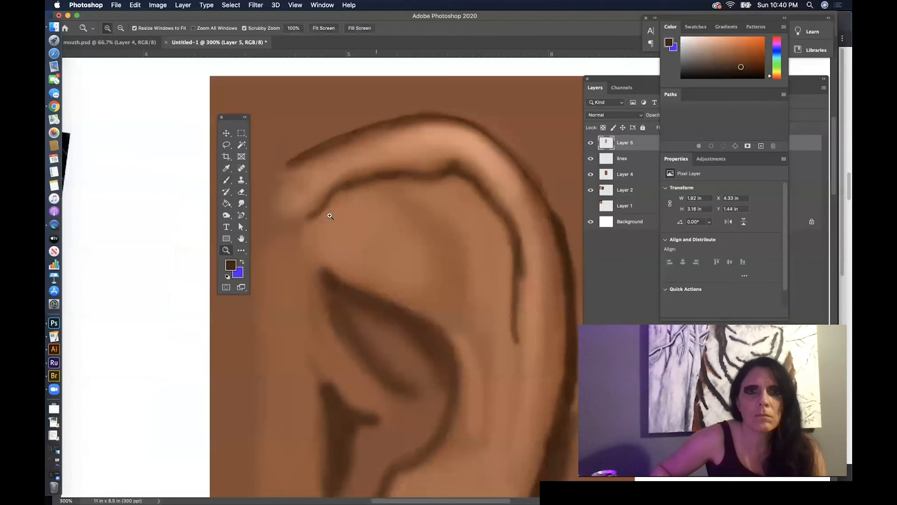
pyautogui.click(226, 169)
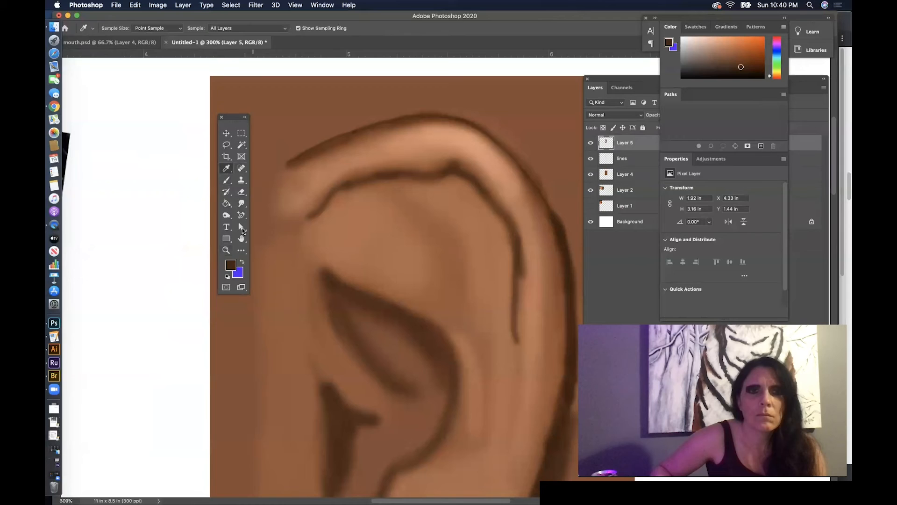
pyautogui.click(226, 180)
pyautogui.click(231, 265)
pyautogui.click(543, 186)
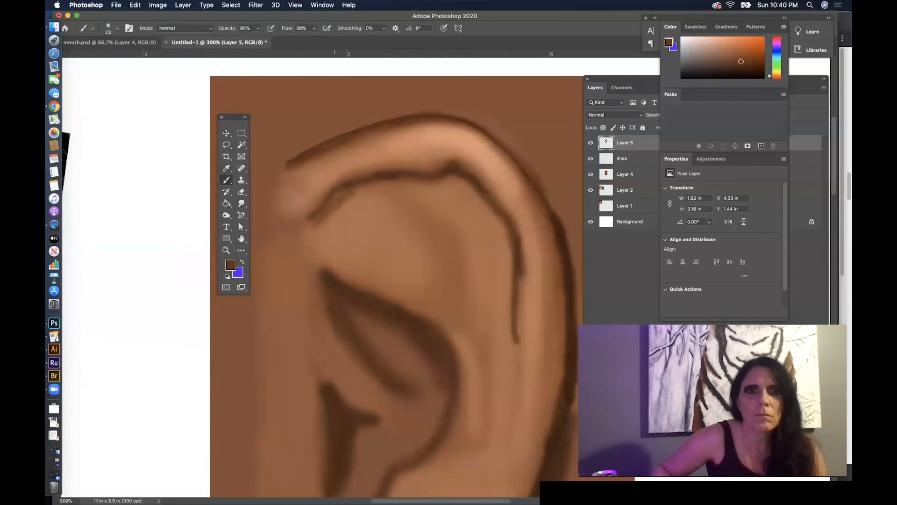
# - Set the brush opacity to 52%, undo the stray stroke, and shade the inner hollow and canal with brown using a larger brush
pyautogui.press('super+minus')
pyautogui.press('5')
pyautogui.press('2')
pyautogui.rightClick(433, 115)
pyautogui.moveTo(400, 120); pyautogui.dragTo(408, 120)
pyautogui.click(301, 103)
pyautogui.press('super+z')
pyautogui.moveTo(389, 313)
pyautogui.mouseDown()
pyautogui.moveTo(474, 254)
pyautogui.moveTo(394, 214)
pyautogui.mouseUp()
pyautogui.moveTo(411, 222); pyautogui.dragTo(423, 231)
# - Resize the soft brush to 55 px and deepen the brown shading down the ear canal
pyautogui.rightClick(409, 276)
pyautogui.moveTo(475, 302); pyautogui.dragTo(471, 301)
pyautogui.press('Return')
pyautogui.moveTo(386, 313); pyautogui.dragTo(385, 350)
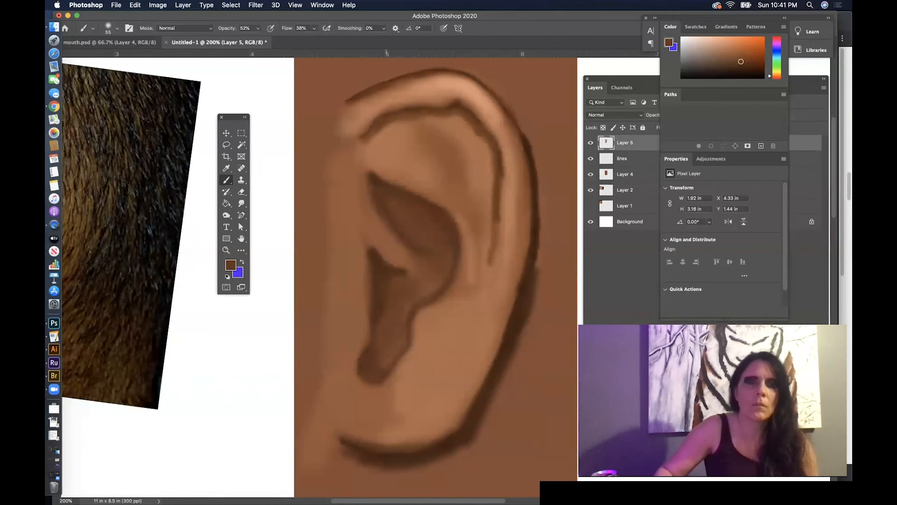
# - Show the drawing and photo together at 100% and move the toolbox clear of the reference ear
pyautogui.moveTo(437, 352); pyautogui.dragTo(516, 271)
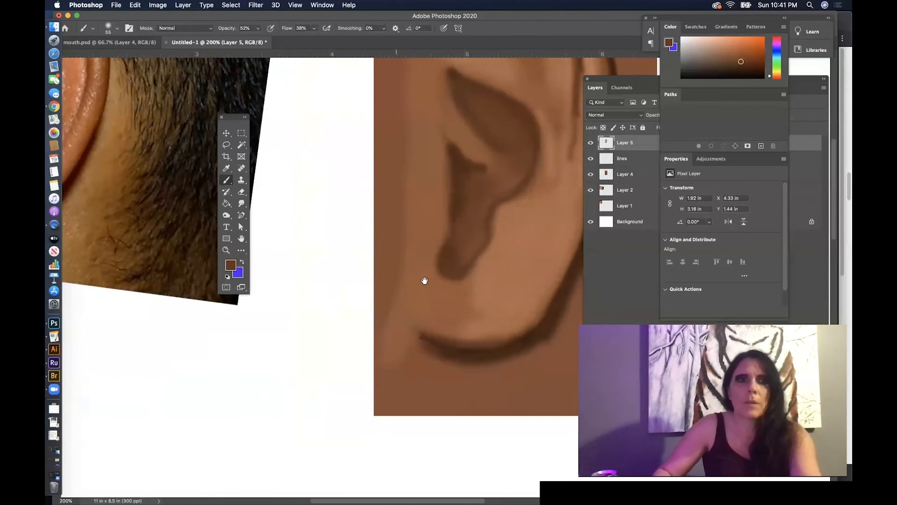
pyautogui.press('super+0')
pyautogui.press('super+1')
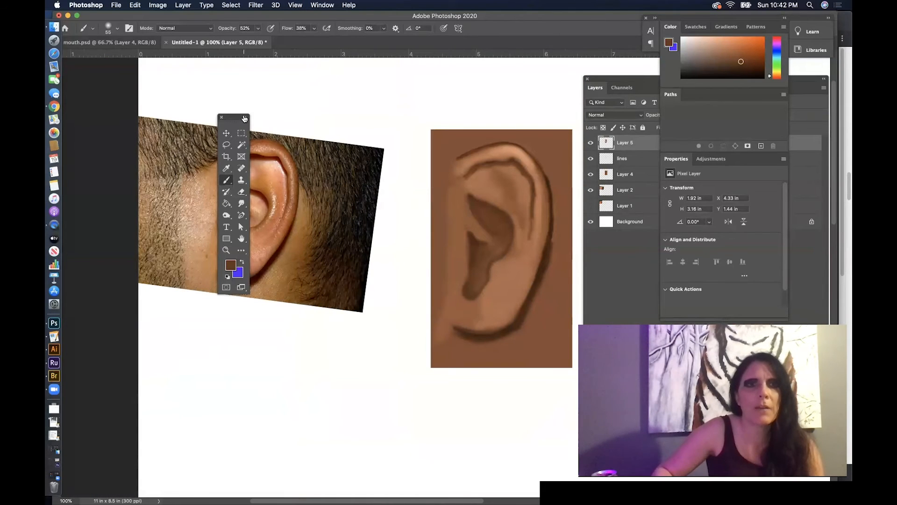
pyautogui.moveTo(235, 120); pyautogui.dragTo(163, 149)
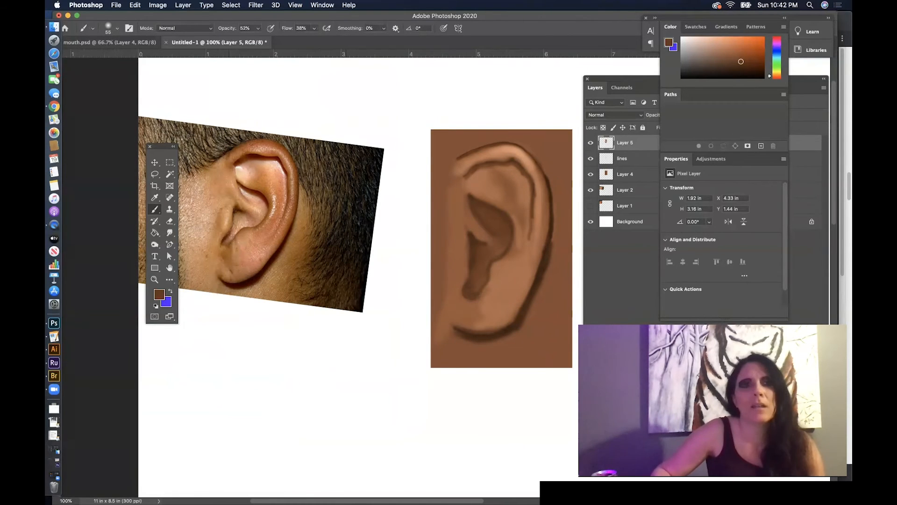
# - Sample a light skin brown from the painted ear's upper hollow and set the soft brush to 75% opacity and 46 px, undoing the stray stroke
pyautogui.click(154, 197)
pyautogui.click(489, 185)
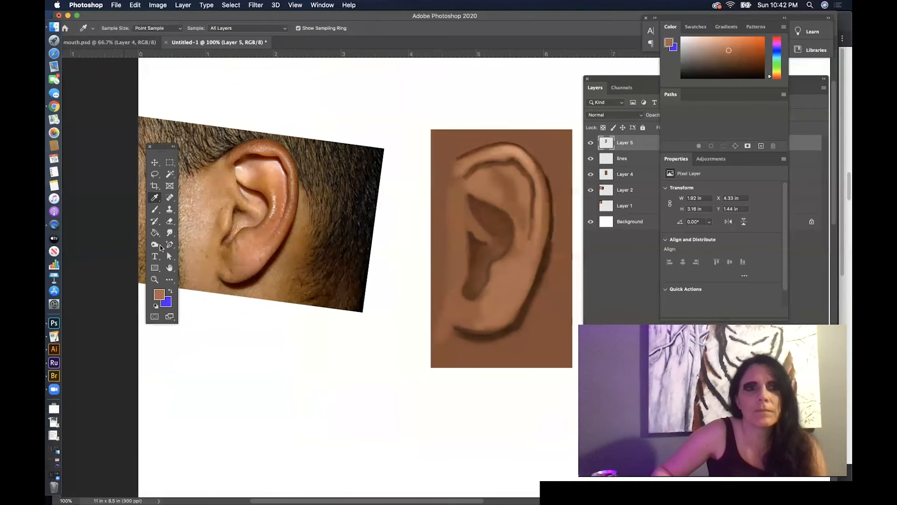
pyautogui.press('b')
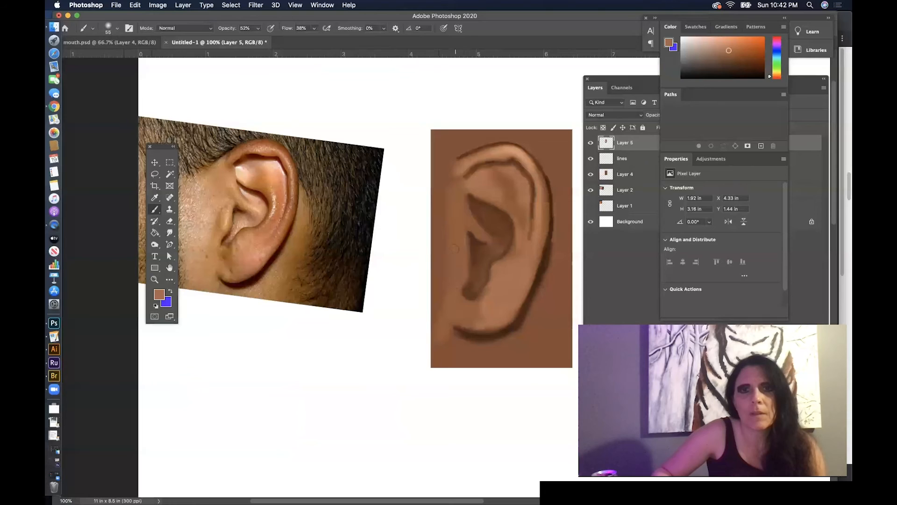
pyautogui.rightClick(455, 248)
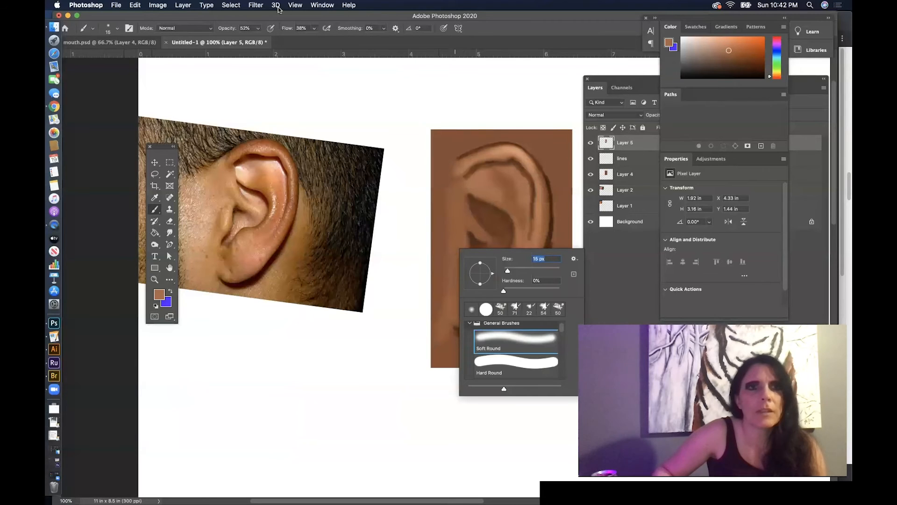
pyautogui.click(258, 28)
pyautogui.press('7')
pyautogui.press('5')
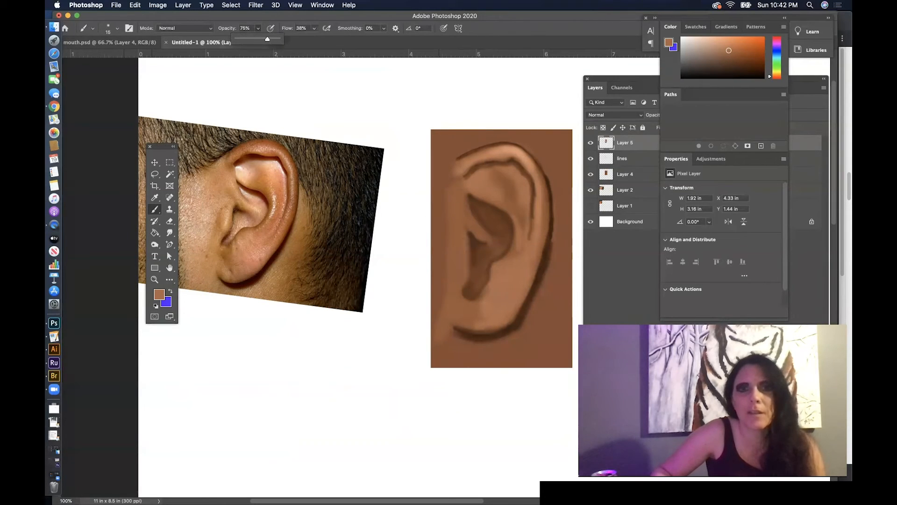
pyautogui.rightClick(400, 181)
pyautogui.moveTo(449, 203); pyautogui.dragTo(463, 203)
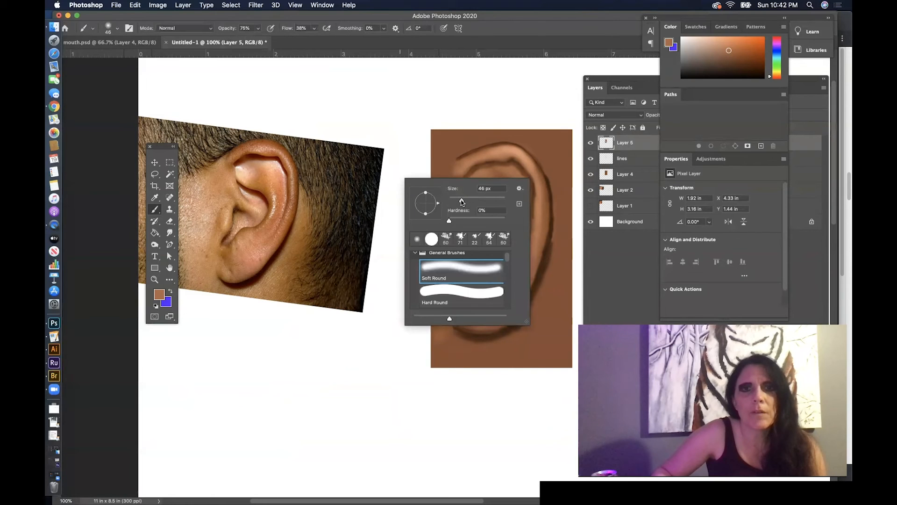
pyautogui.click(399, 130)
pyautogui.click(135, 5)
pyautogui.click(149, 14)
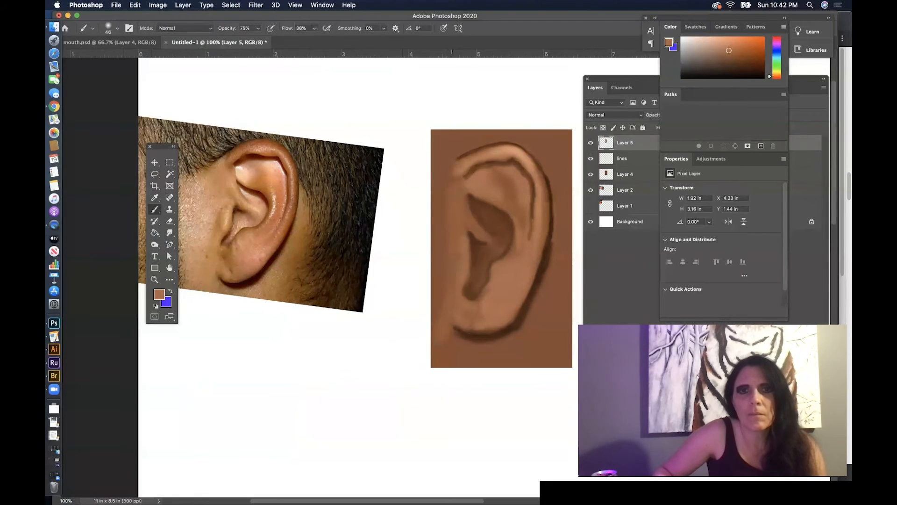
# - Paint the skin brown in front of the ear, below the lobe and behind the rim, adjusting the brush size and undoing an unwanted stroke
pyautogui.moveTo(434, 299); pyautogui.dragTo(425, 219)
pyautogui.press('super+z')
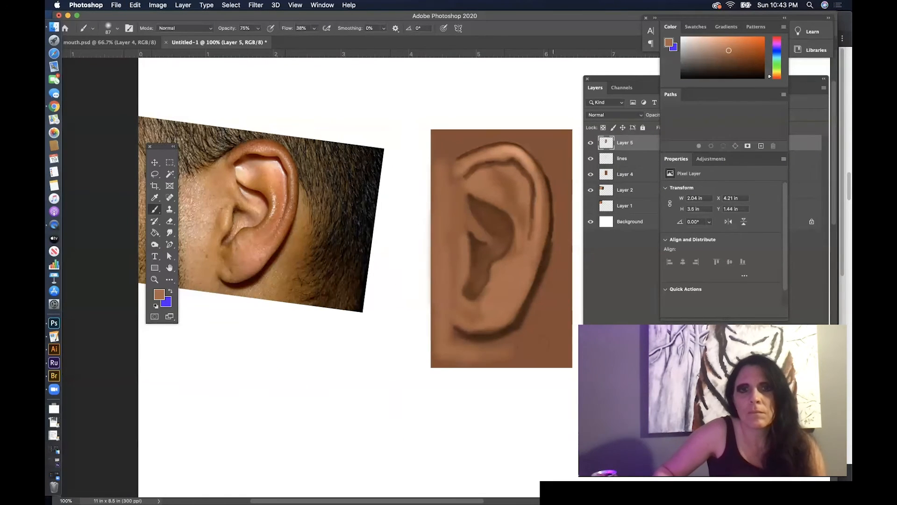
pyautogui.rightClick(572, 173)
pyautogui.press('Return')
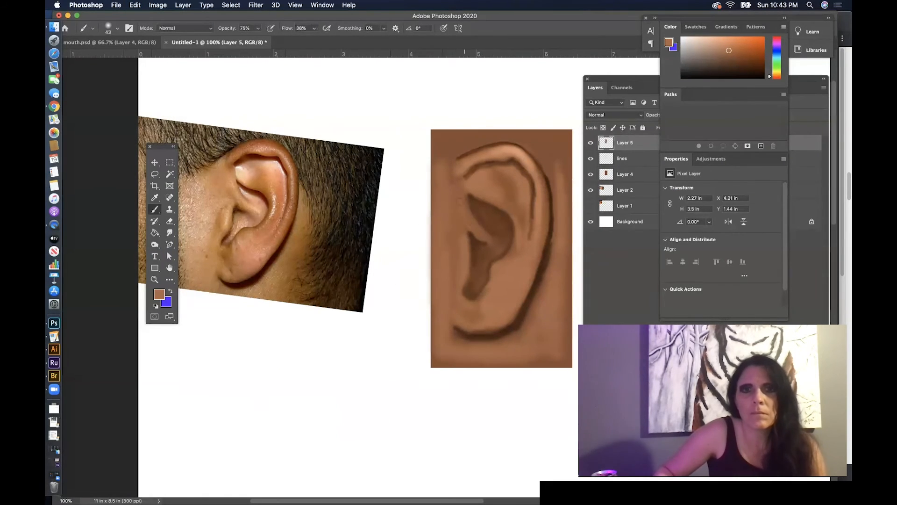
# - Set the brush opacity to 19%, pick a light peach color and add soft highlights around the ear canal and inner fold
pyautogui.press('1')
pyautogui.press('9')
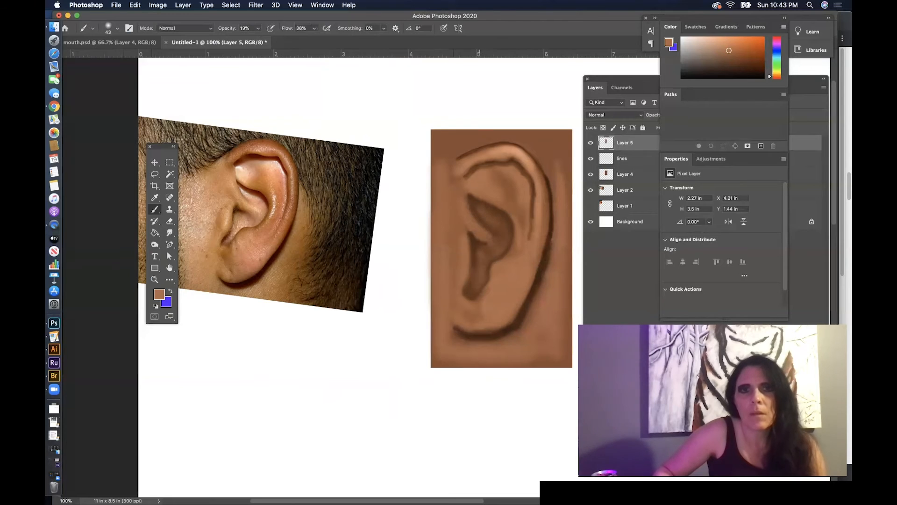
pyautogui.press('i')
pyautogui.click(470, 213)
pyautogui.press('Return')
pyautogui.press('b')
pyautogui.rightClick(468, 262)
pyautogui.press('Return')
pyautogui.rightClick(514, 278)
pyautogui.press('Return')
# - Set the brush opacity to 36% and paint peach highlights along the front edge of the ear canal with a small soft brush
pyautogui.press('3')
pyautogui.press('6')
pyautogui.rightClick(494, 318)
pyautogui.moveTo(567, 316); pyautogui.dragTo(555, 316)
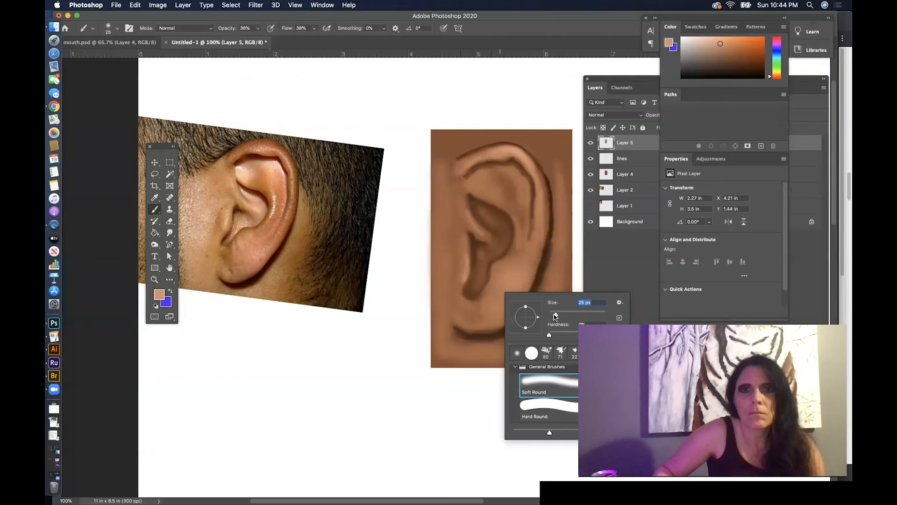
pyautogui.press('Return')
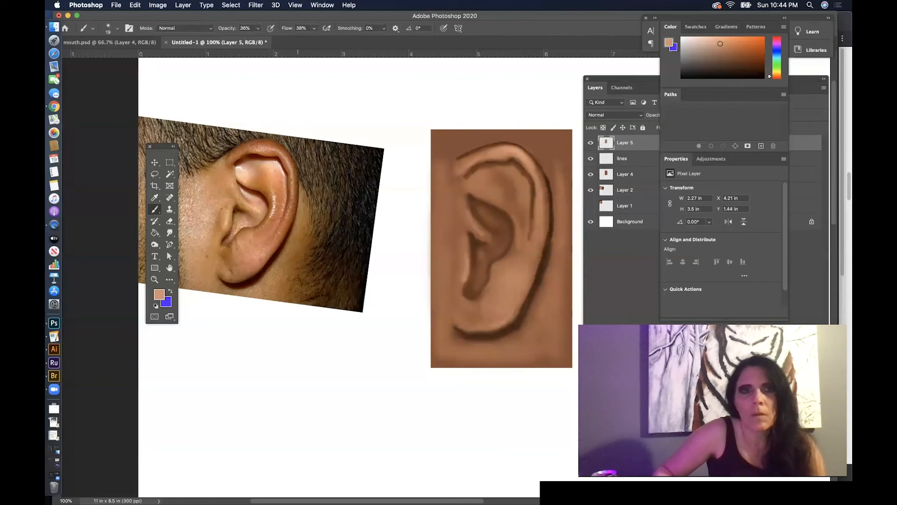
# - Set the brush to 27 px and paint peach highlights on the ridge between the upper hollow and the ear canal
pyautogui.rightClick(354, 220)
pyautogui.press('Up')
pyautogui.press('Up')
pyautogui.press('Up')
pyautogui.press('Up')
pyautogui.press('Up')
pyautogui.press('Up')
pyautogui.press('Up')
pyautogui.press('Up')
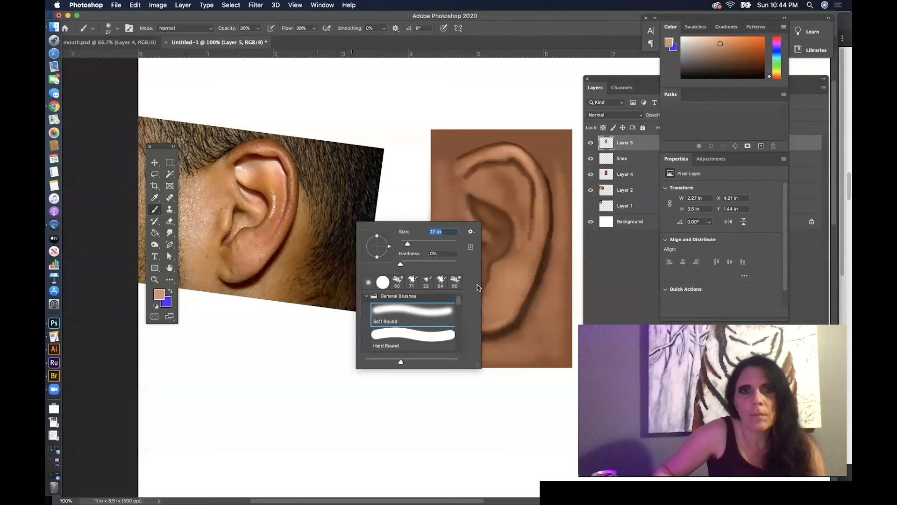
pyautogui.press('Return')
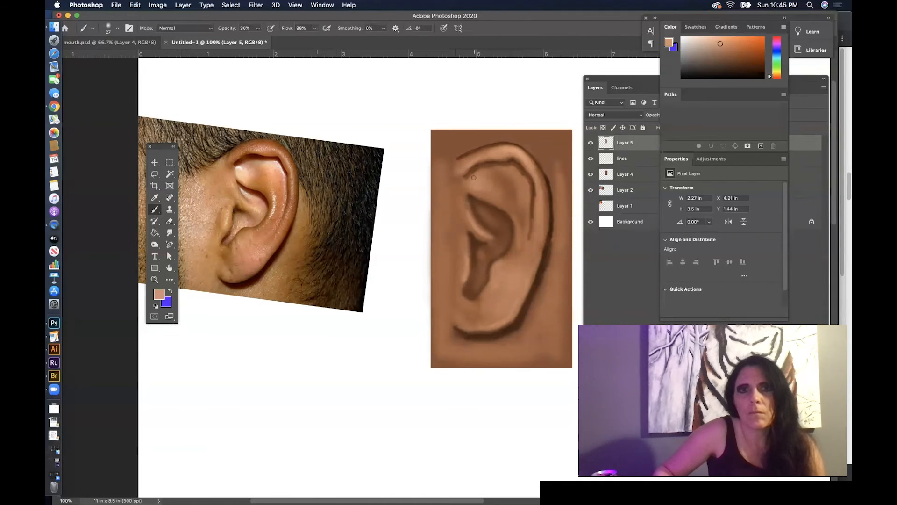
# - Paint a peach highlight inside the dark central hollow along its back curve, slightly enlarging the brush partway
pyautogui.moveTo(486, 214); pyautogui.dragTo(498, 226)
pyautogui.rightClick(502, 224)
pyautogui.moveTo(555, 248); pyautogui.dragTo(557, 248)
pyautogui.moveTo(501, 233)
pyautogui.mouseDown()
pyautogui.moveTo(496, 241)
pyautogui.moveTo(501, 222)
pyautogui.mouseUp()
# - Lighten the skin in front of the ear with broad peach strokes, enlarging the soft brush to about 92 px
pyautogui.moveTo(444, 241); pyautogui.dragTo(445, 189)
pyautogui.rightClick(454, 186)
pyautogui.moveTo(510, 210); pyautogui.dragTo(514, 210)
pyautogui.moveTo(449, 197)
pyautogui.mouseDown()
pyautogui.moveTo(441, 314)
pyautogui.moveTo(438, 276)
pyautogui.mouseUp()
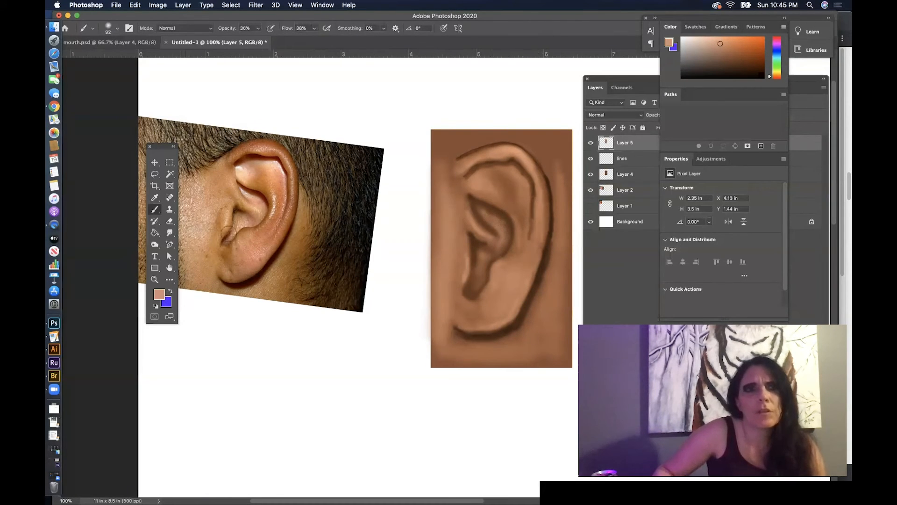
# - Smudge the lower end of the dark inner rim line downward toward the lobe
pyautogui.click(170, 233)
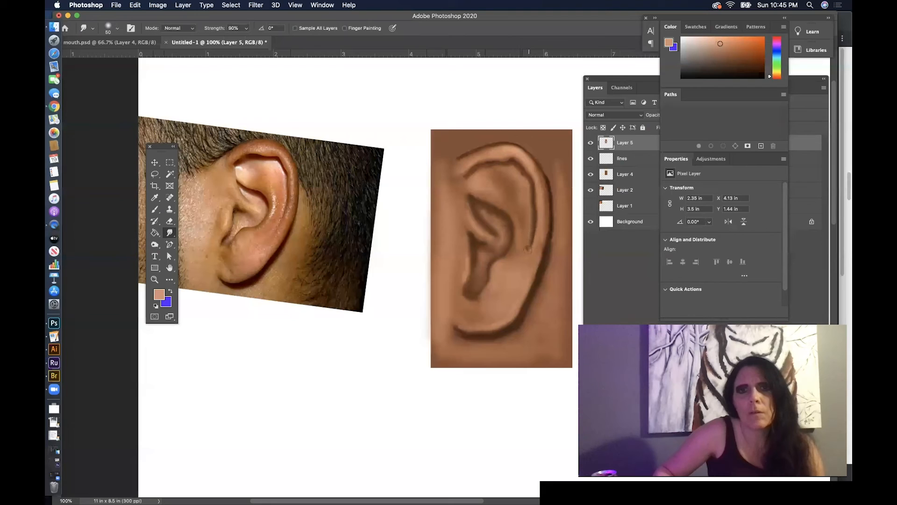
pyautogui.moveTo(527, 248); pyautogui.dragTo(521, 281)
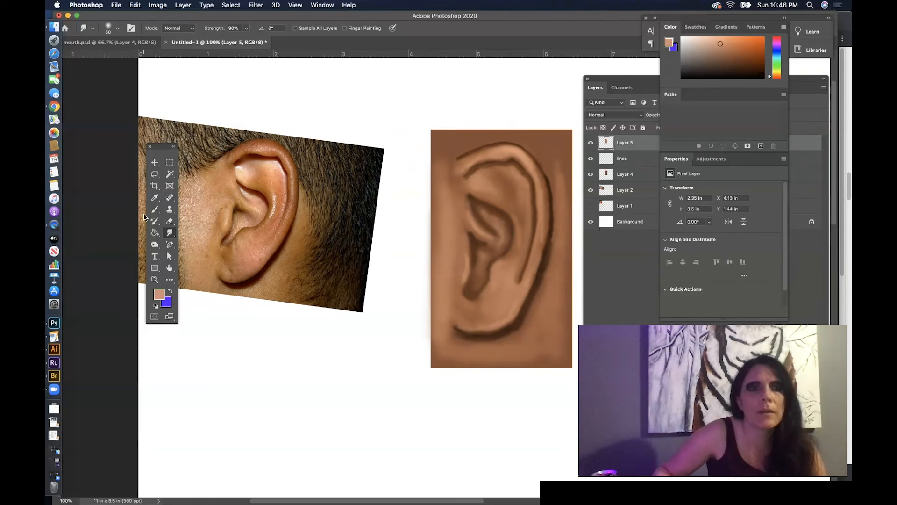
# - Sample a dark brown from the painted ear's inner hollow and enlarge the soft round brush to 175 px
pyautogui.click(155, 197)
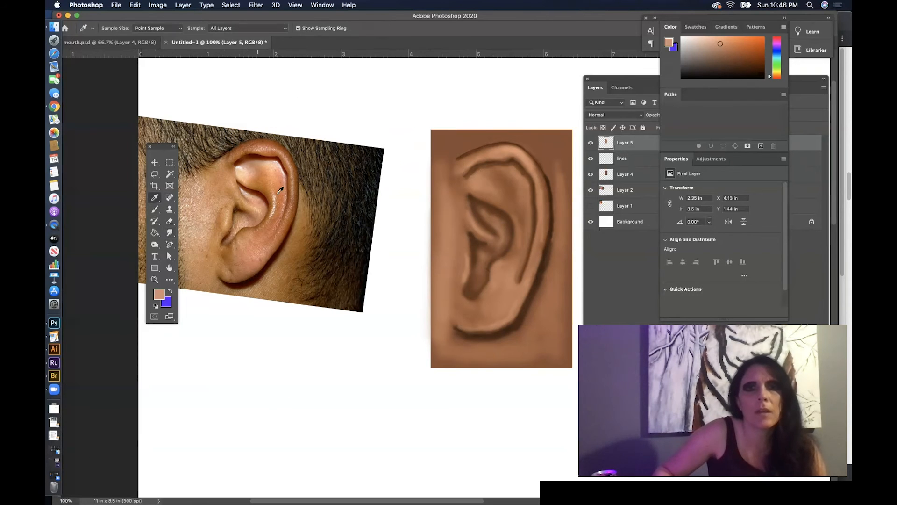
pyautogui.click(497, 209)
pyautogui.press('b')
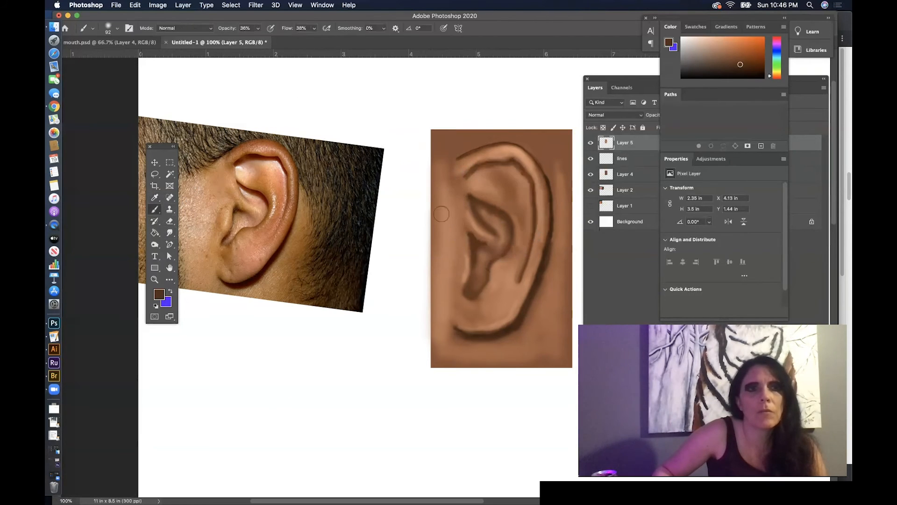
pyautogui.rightClick(555, 174)
pyautogui.moveTo(631, 198); pyautogui.dragTo(642, 198)
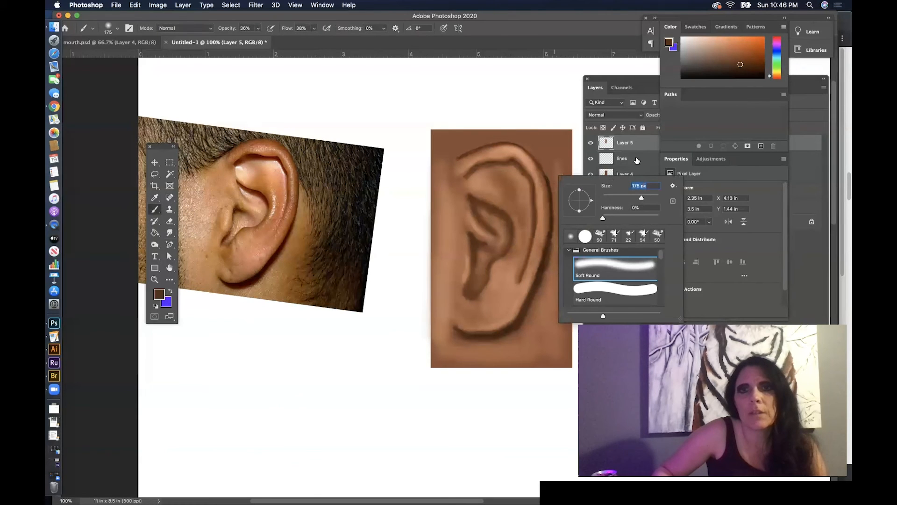
# - Add a new empty layer above Layer 5 and reduce the soft brush to 81 px
pyautogui.click(640, 86)
pyautogui.moveTo(663, 80); pyautogui.dragTo(422, 82)
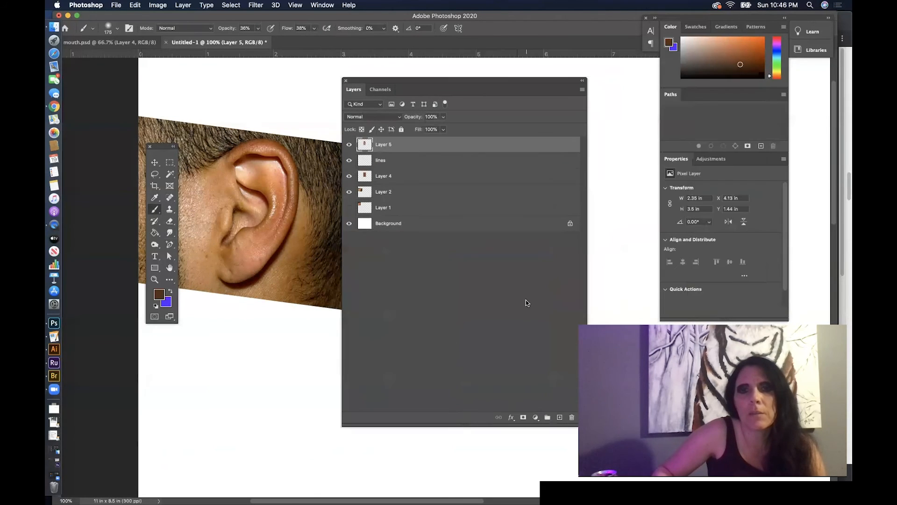
pyautogui.click(559, 416)
pyautogui.moveTo(448, 83)
pyautogui.mouseDown()
pyautogui.moveTo(756, 80)
pyautogui.moveTo(729, 63)
pyautogui.mouseUp()
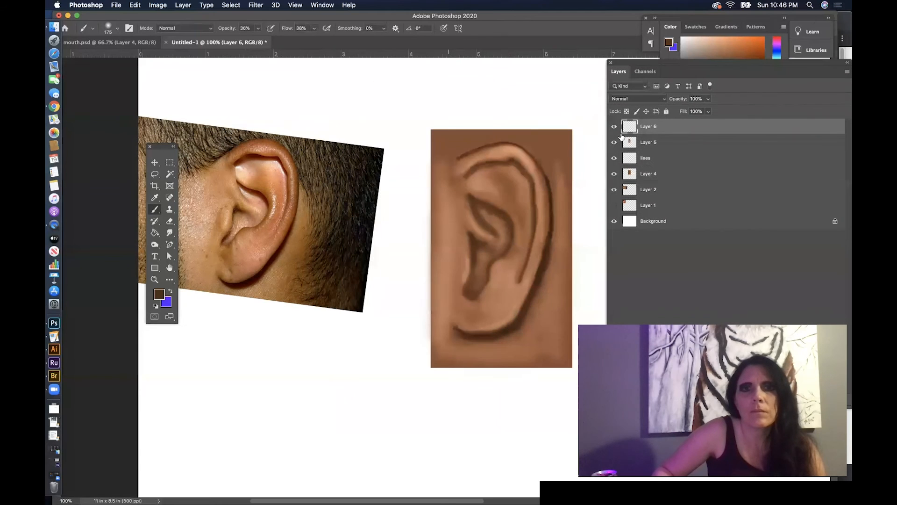
pyautogui.rightClick(506, 174)
pyautogui.moveTo(591, 199); pyautogui.dragTo(579, 198)
pyautogui.click(513, 163)
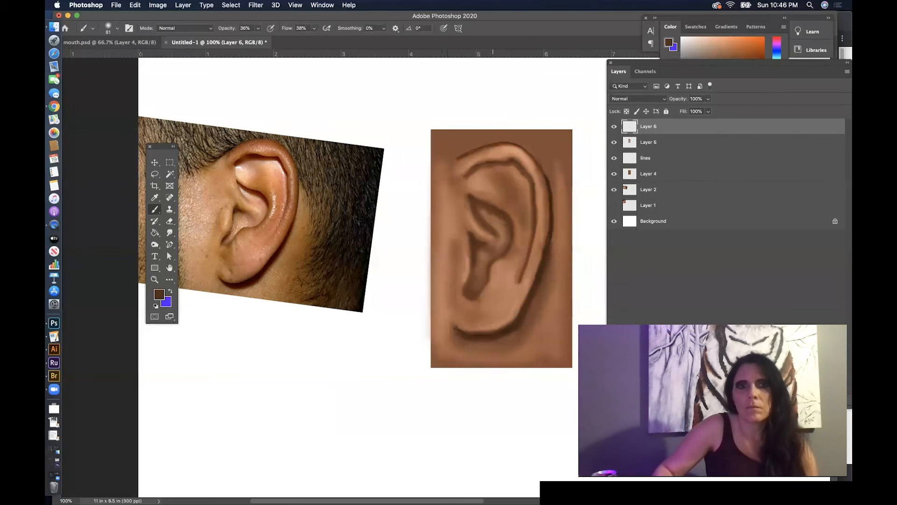
# - Set the Smudge strength to 49% and soften the lower end of the dark inner rim line on Layer 5
pyautogui.click(170, 233)
pyautogui.click(246, 28)
pyautogui.click(228, 38)
pyautogui.click(684, 142)
pyautogui.moveTo(521, 276)
pyautogui.mouseDown()
pyautogui.moveTo(514, 294)
pyautogui.moveTo(529, 238)
pyautogui.mouseUp()
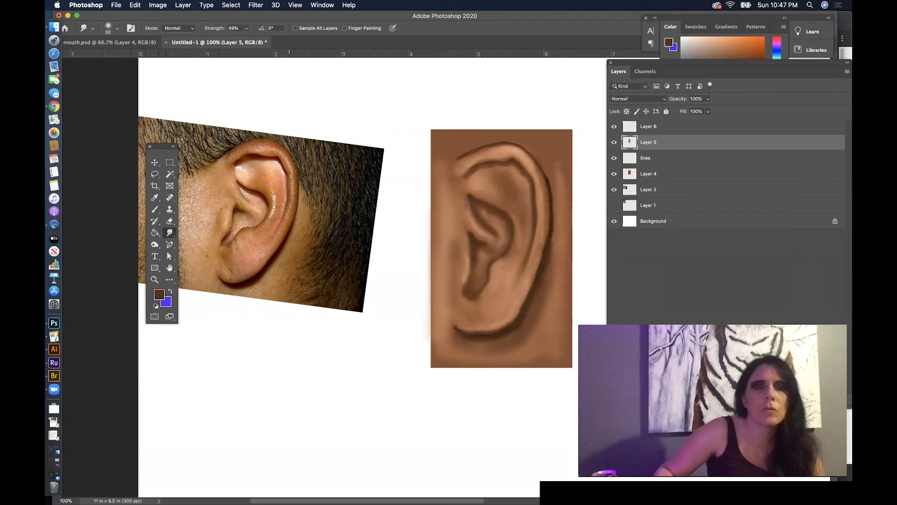
# - Sample the peach skin tone from the upper rim and lighten it, setting saturation to 35% and raising its brightness
pyautogui.click(154, 197)
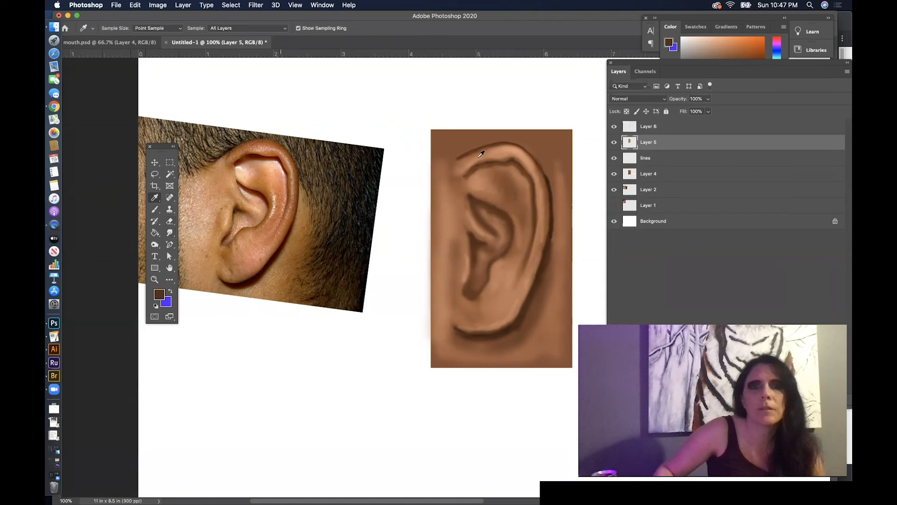
pyautogui.click(508, 153)
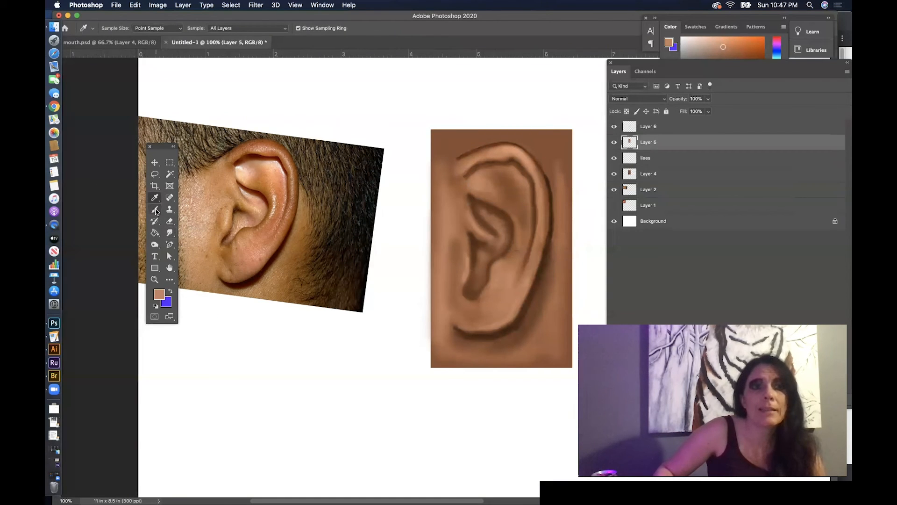
pyautogui.click(159, 294)
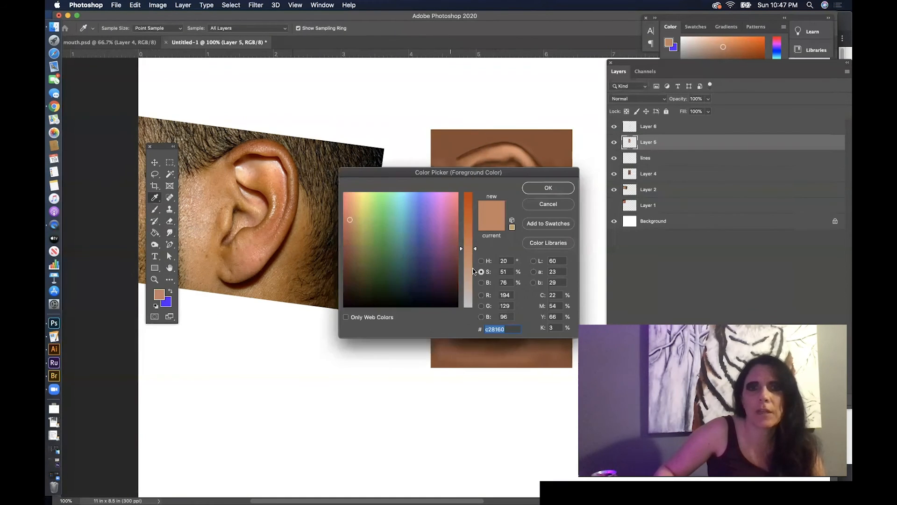
pyautogui.click(466, 265)
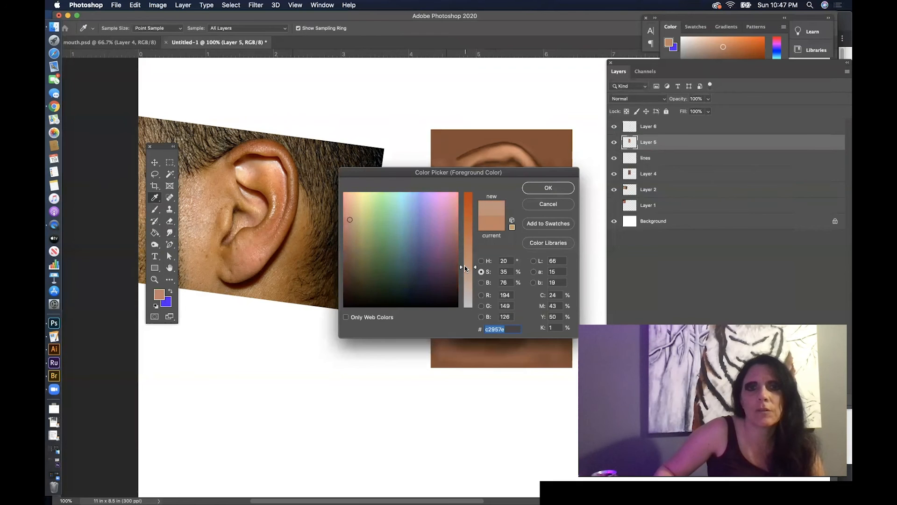
pyautogui.click(481, 283)
pyautogui.moveTo(474, 210); pyautogui.dragTo(471, 202)
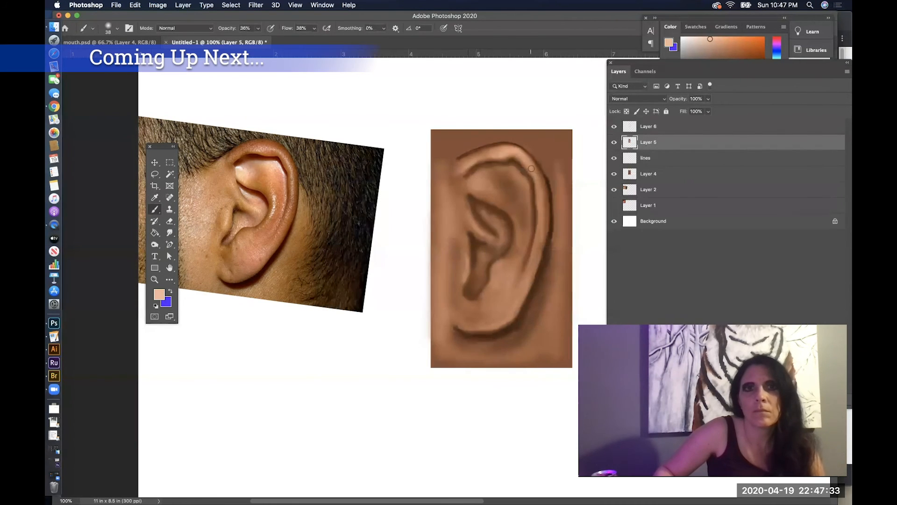
# - Paint light peach highlights down the outer rim and along the upper part of the inner ridge
pyautogui.moveTo(538, 187); pyautogui.dragTo(537, 270)
pyautogui.rightClick(442, 149)
pyautogui.moveTo(499, 173)
pyautogui.mouseDown()
pyautogui.moveTo(507, 174)
pyautogui.moveTo(489, 188)
pyautogui.mouseUp()
pyautogui.click(481, 133)
pyautogui.moveTo(524, 185)
pyautogui.mouseDown()
pyautogui.moveTo(502, 173)
pyautogui.moveTo(524, 196)
pyautogui.mouseUp()
pyautogui.moveTo(520, 212)
pyautogui.mouseDown()
pyautogui.moveTo(517, 264)
pyautogui.moveTo(517, 251)
pyautogui.mouseUp()
# - Extend the peach highlight down the lower inner ridge toward the lobe, adjusting the brush size partway
pyautogui.rightClick(521, 215)
pyautogui.click(517, 239)
pyautogui.rightClick(525, 209)
pyautogui.moveTo(591, 233); pyautogui.dragTo(600, 233)
pyautogui.click(507, 266)
pyautogui.moveTo(507, 267); pyautogui.dragTo(496, 306)
# - Reduce the brush to about 31 px and highlight the small fold above the ear canal
pyautogui.rightClick(502, 218)
pyautogui.moveTo(578, 241); pyautogui.dragTo(555, 241)
pyautogui.click(488, 294)
pyautogui.moveTo(468, 215); pyautogui.dragTo(473, 222)
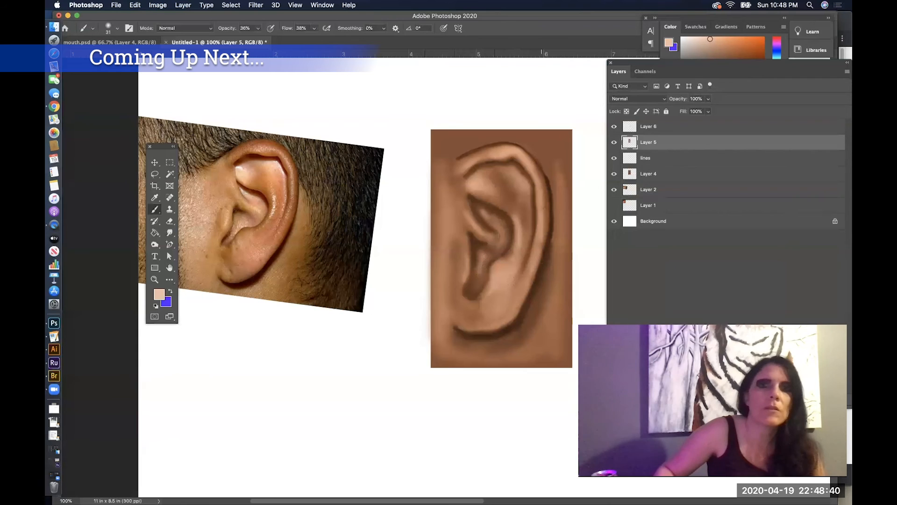
# - Enlarge the soft brush to 84 px and lighten the skin in front of the ear with long vertical strokes
pyautogui.rightClick(521, 180)
pyautogui.moveTo(576, 195); pyautogui.dragTo(579, 195)
pyautogui.click(591, 191)
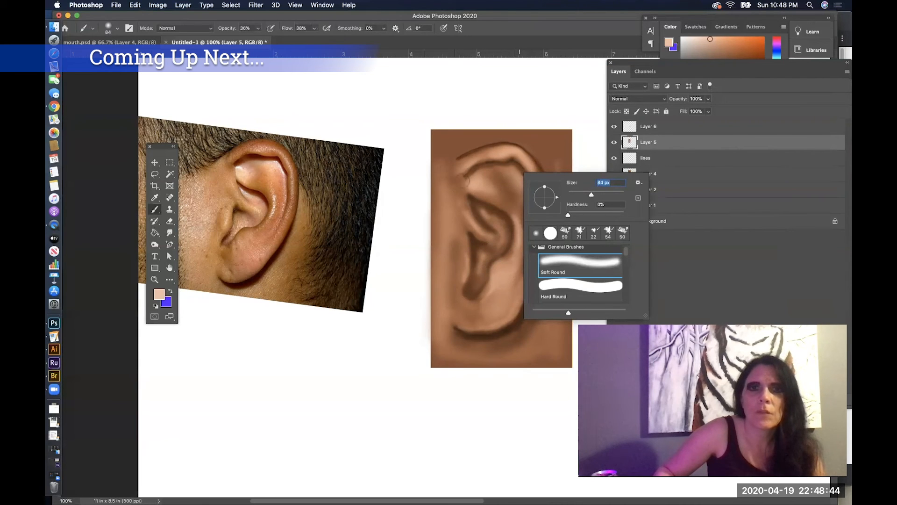
pyautogui.press('Return')
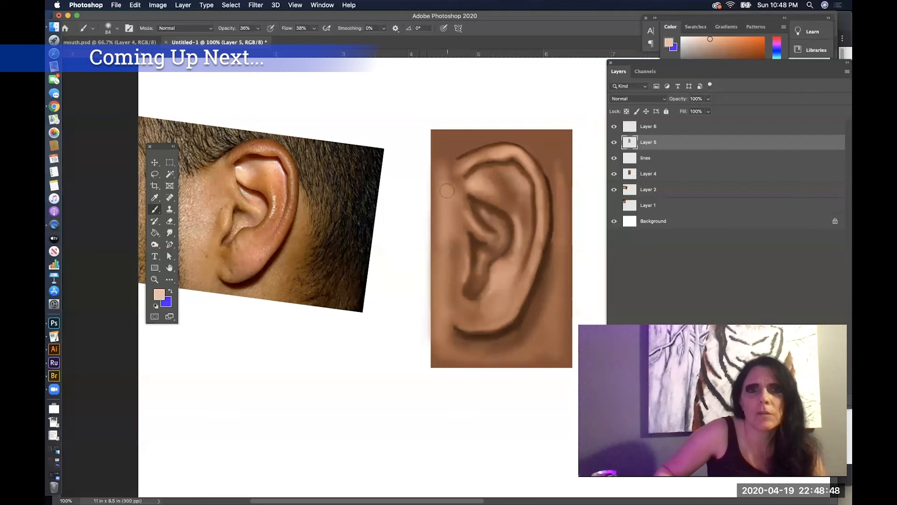
pyautogui.moveTo(450, 189)
pyautogui.mouseDown()
pyautogui.moveTo(443, 206)
pyautogui.moveTo(447, 184)
pyautogui.moveTo(446, 342)
pyautogui.mouseUp()
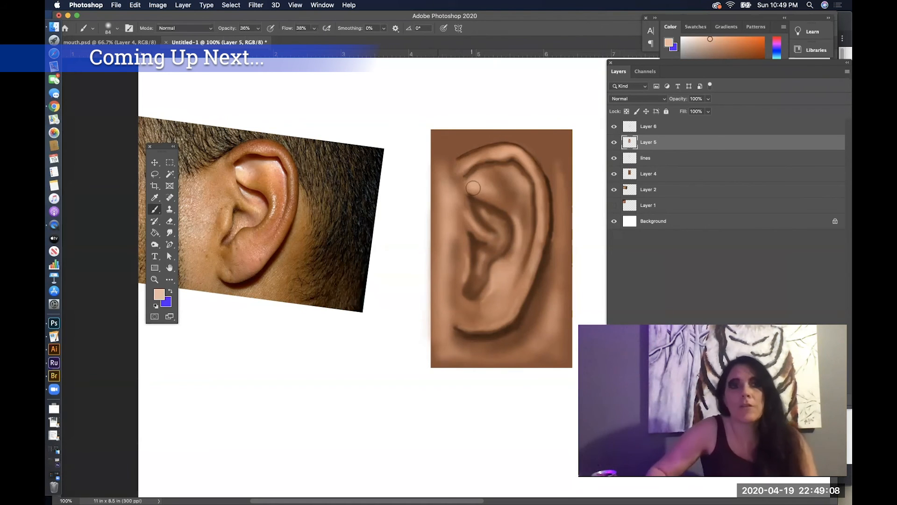
# - Sample a brown from the shadow under the upper rim and shade the upper hollow's front edge with a 20 px brush
pyautogui.click(155, 197)
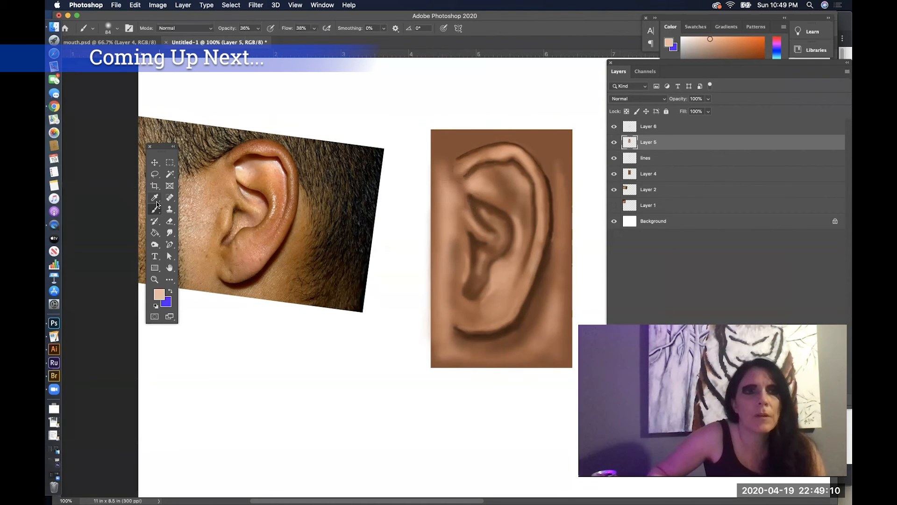
pyautogui.click(472, 171)
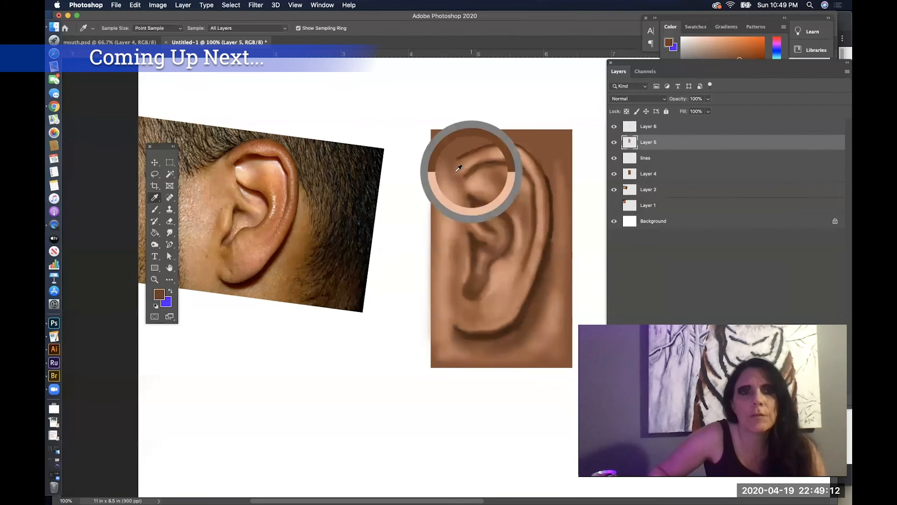
pyautogui.press('b')
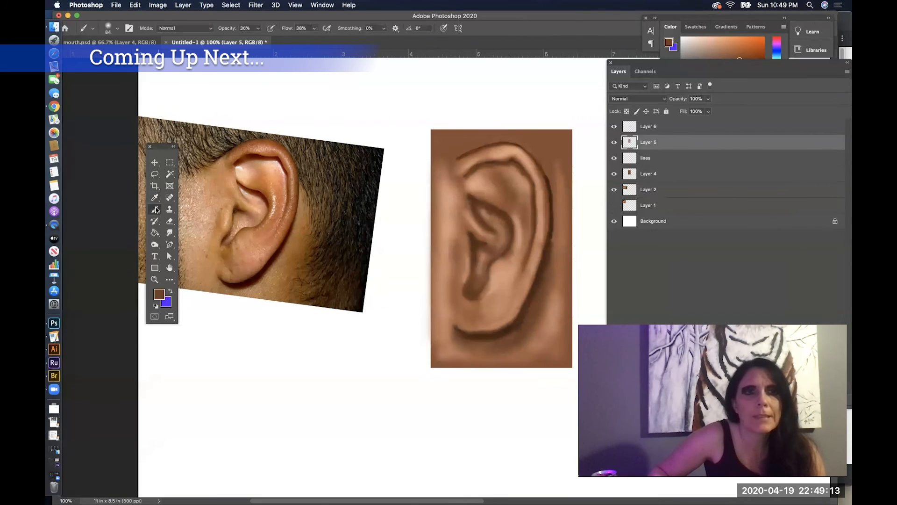
pyautogui.rightClick(472, 176)
pyautogui.click(526, 197)
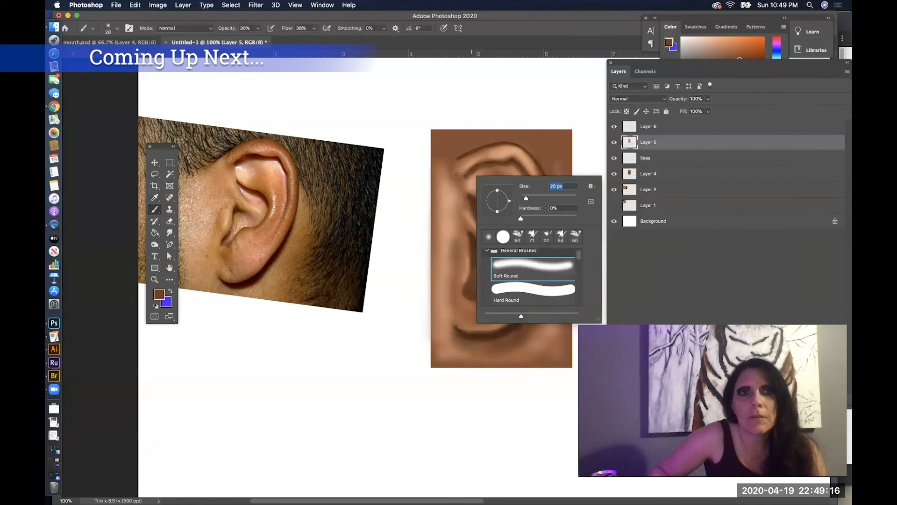
pyautogui.press('Return')
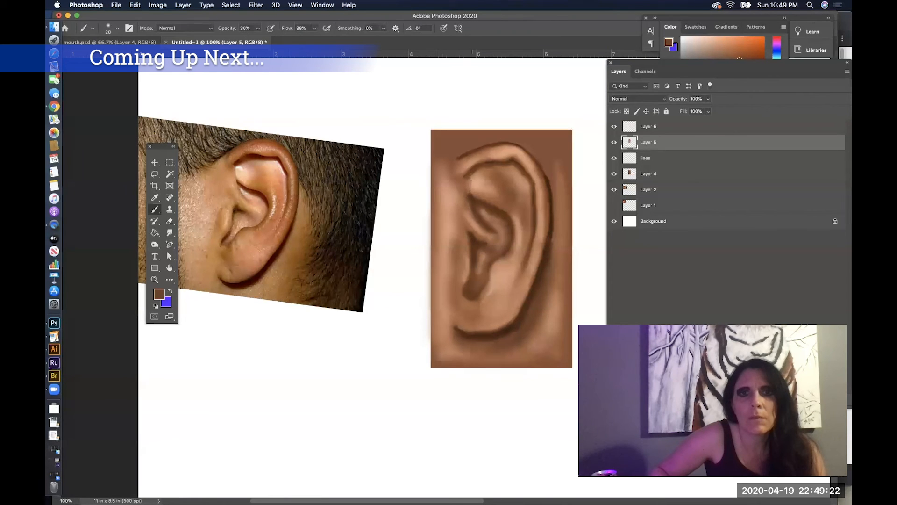
# - Raise the brush opacity to 100% and darken the shadow along the front edge of the upper hollow
pyautogui.click(258, 28)
pyautogui.moveTo(257, 39); pyautogui.dragTo(304, 44)
pyautogui.click(464, 182)
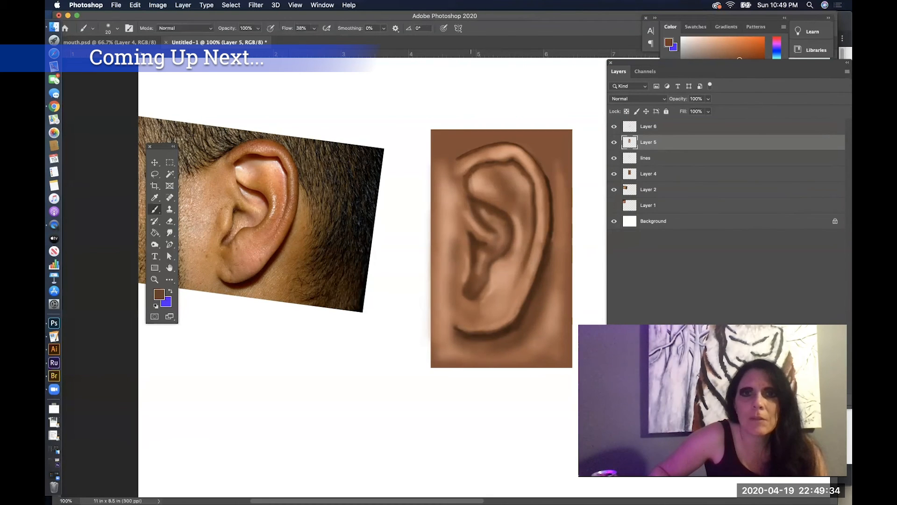
pyautogui.rightClick(489, 187)
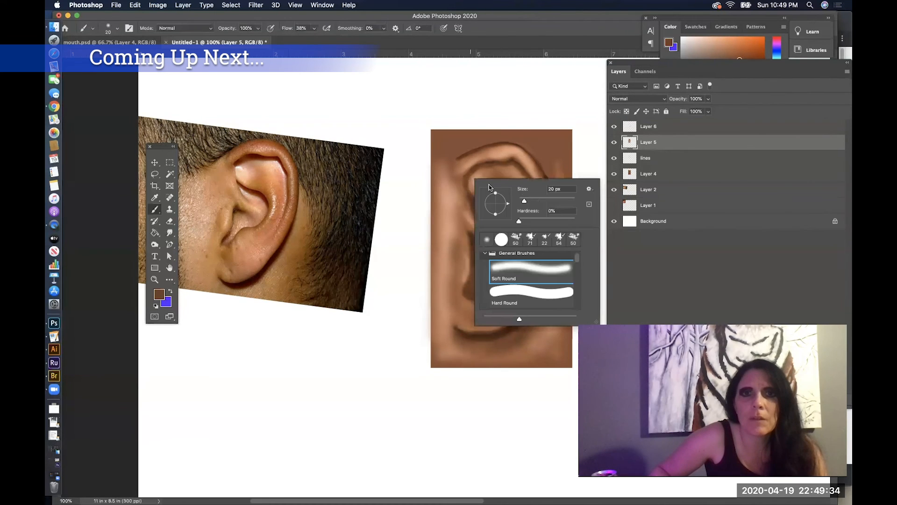
# - Lower the brush opacity to 74% and softly shade the upper hollow with a 54 px brush
pyautogui.click(257, 28)
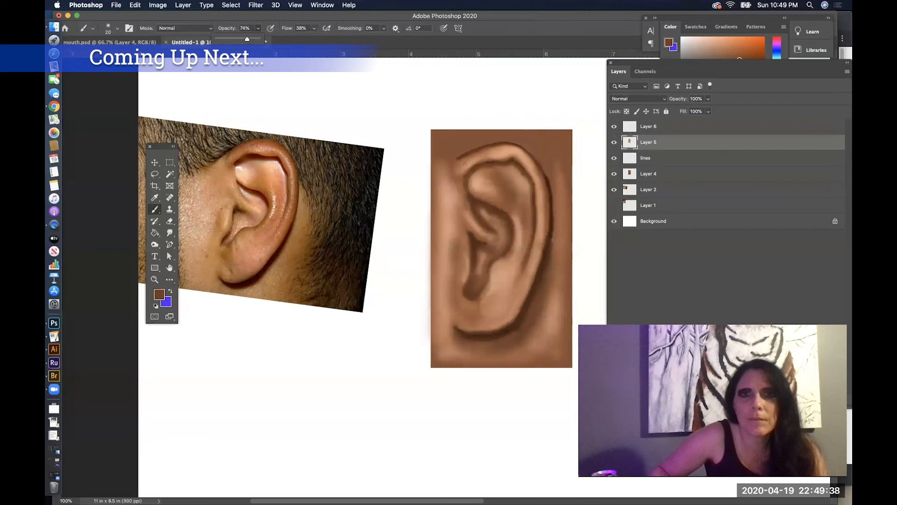
pyautogui.click(472, 185)
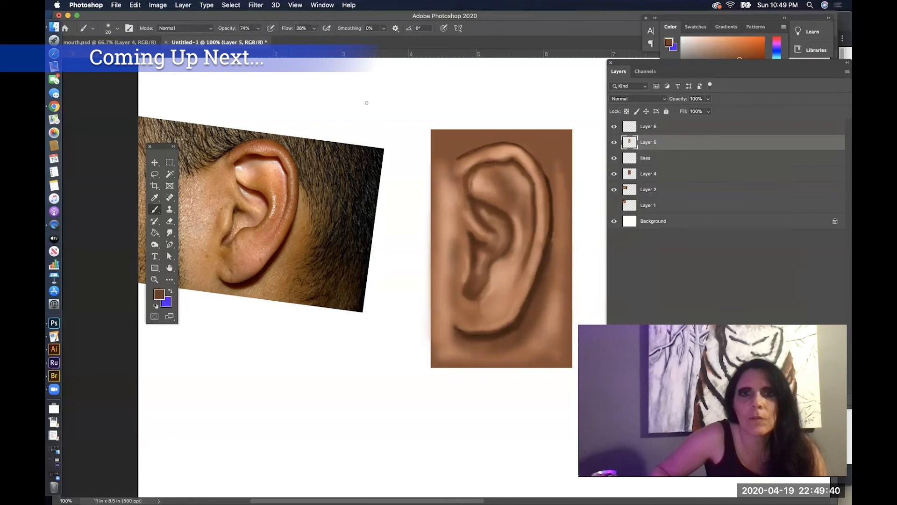
pyautogui.click(133, 6)
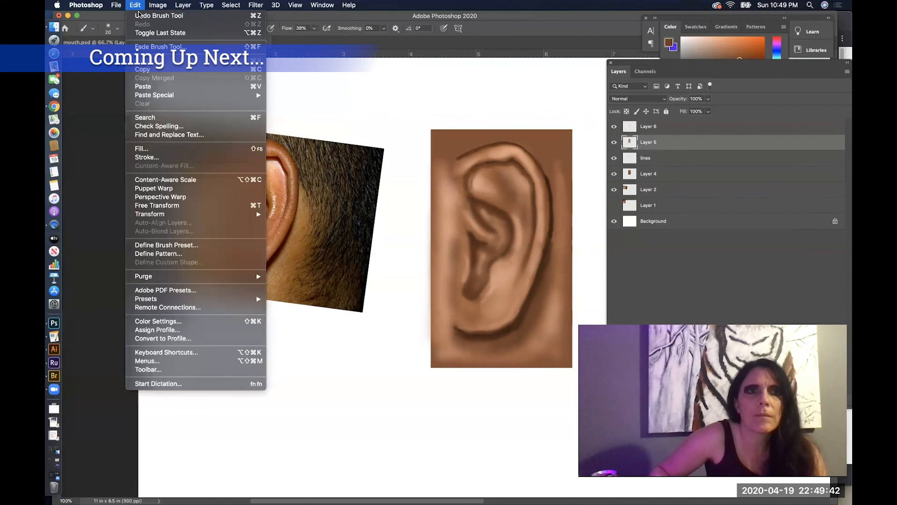
pyautogui.click(474, 180)
pyautogui.rightClick(540, 181)
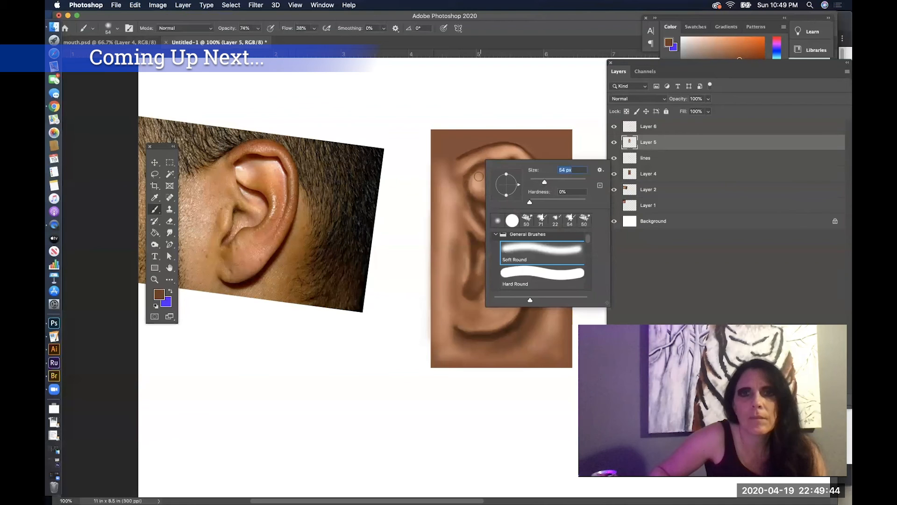
pyautogui.press('Return')
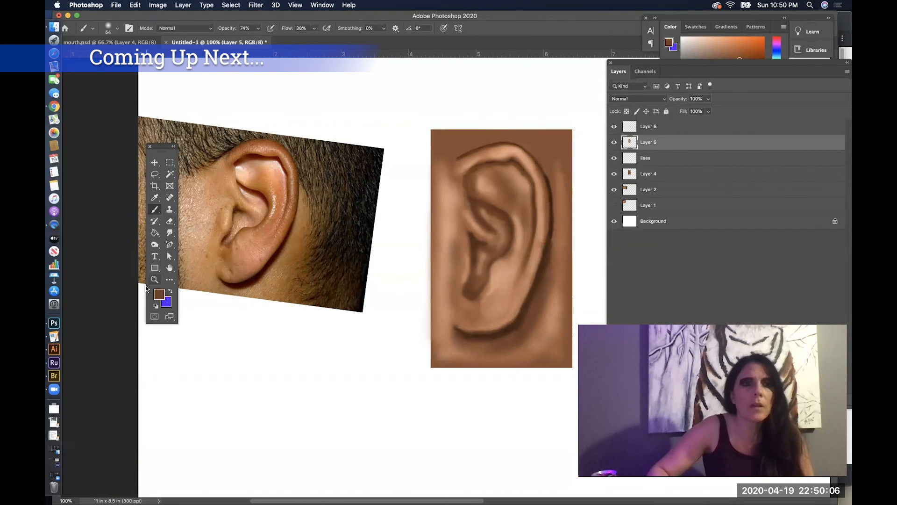
# - Set the foreground colour to dark brown #26150b and paint a test patch below the reference photo with a 172 px brush
pyautogui.click(159, 294)
pyautogui.moveTo(468, 256)
pyautogui.mouseDown()
pyautogui.moveTo(463, 316)
pyautogui.moveTo(470, 277)
pyautogui.moveTo(465, 289)
pyautogui.mouseUp()
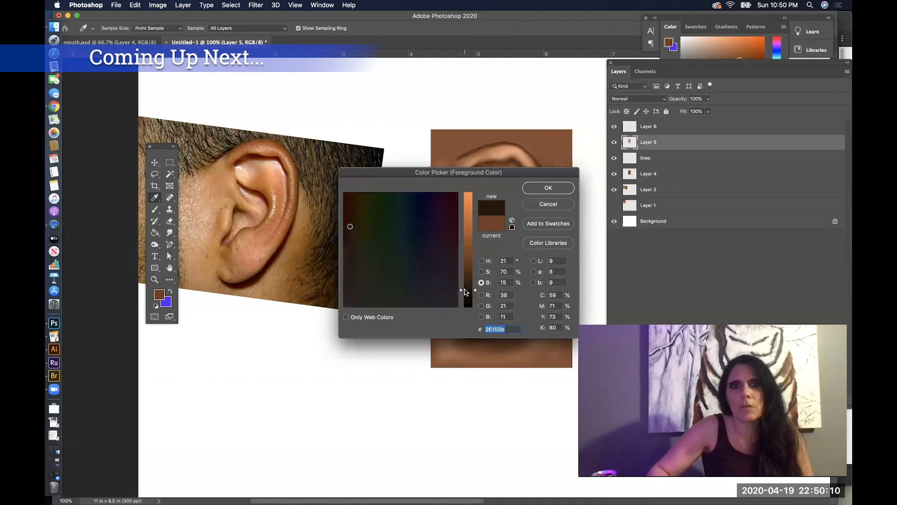
pyautogui.click(542, 190)
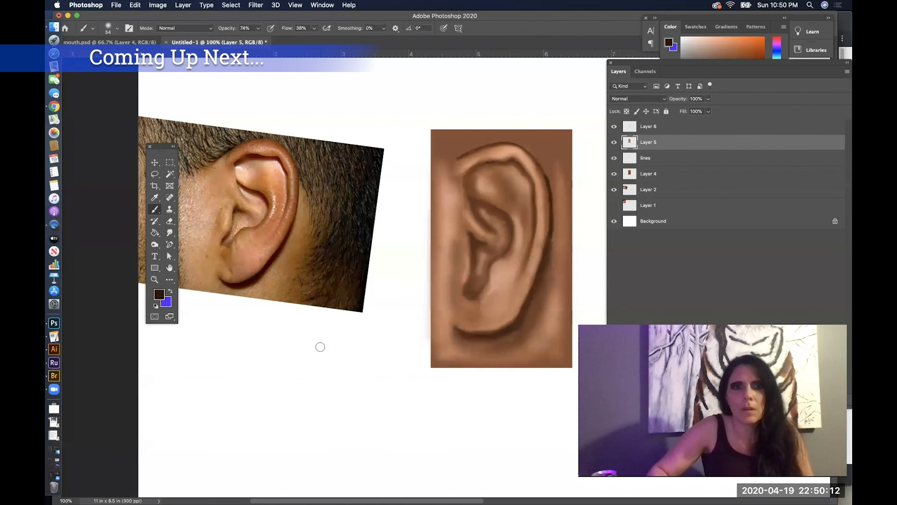
pyautogui.rightClick(335, 348)
pyautogui.click(422, 369)
pyautogui.moveTo(317, 364)
pyautogui.mouseDown()
pyautogui.moveTo(257, 367)
pyautogui.moveTo(363, 375)
pyautogui.moveTo(263, 358)
pyautogui.moveTo(355, 370)
pyautogui.moveTo(303, 348)
pyautogui.mouseUp()
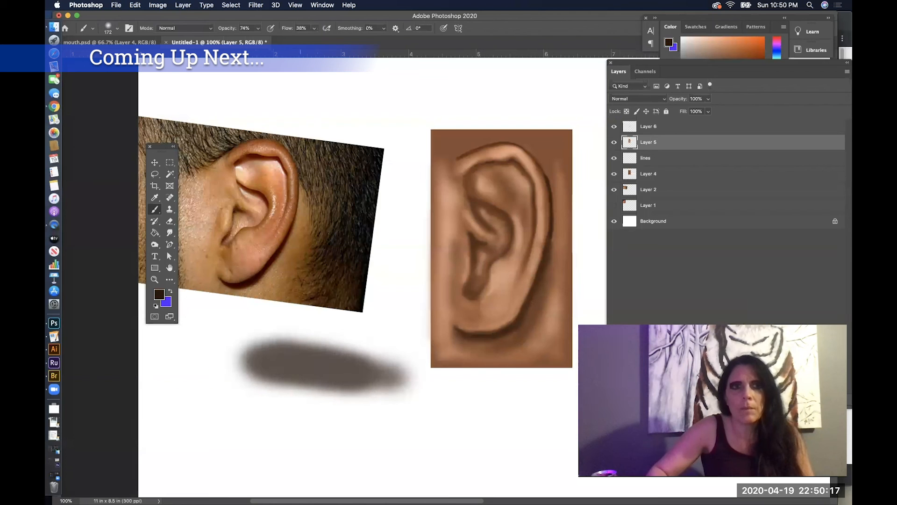
# - Raise the brush opacity to 100% and paint over the test patch until it is solid dark brown
pyautogui.click(258, 28)
pyautogui.moveTo(258, 39); pyautogui.dragTo(268, 38)
pyautogui.moveTo(369, 352)
pyautogui.mouseDown()
pyautogui.moveTo(248, 365)
pyautogui.moveTo(397, 379)
pyautogui.moveTo(309, 355)
pyautogui.moveTo(248, 360)
pyautogui.moveTo(392, 351)
pyautogui.moveTo(262, 334)
pyautogui.moveTo(372, 349)
pyautogui.mouseUp()
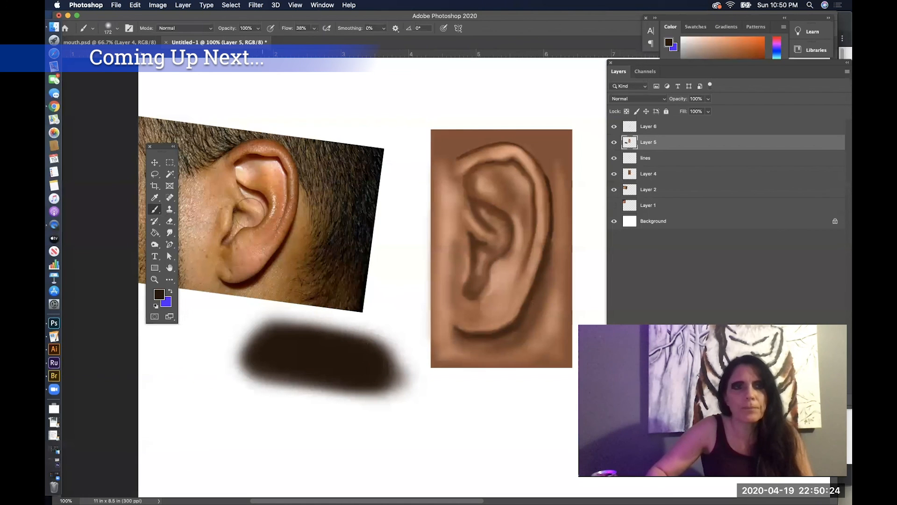
# - Set the foreground colour to reddish brown #703211 and paint it through the middle of the dark test patch
pyautogui.click(159, 297)
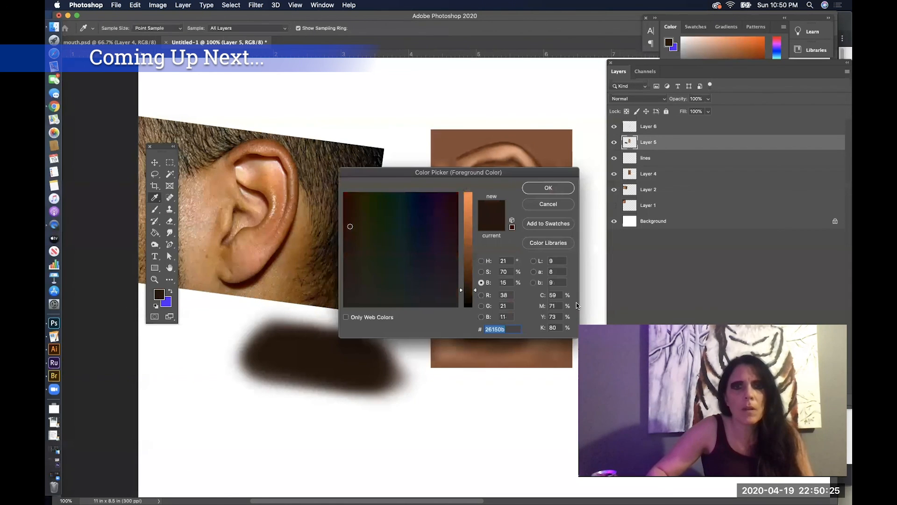
pyautogui.click(469, 257)
pyautogui.click(482, 272)
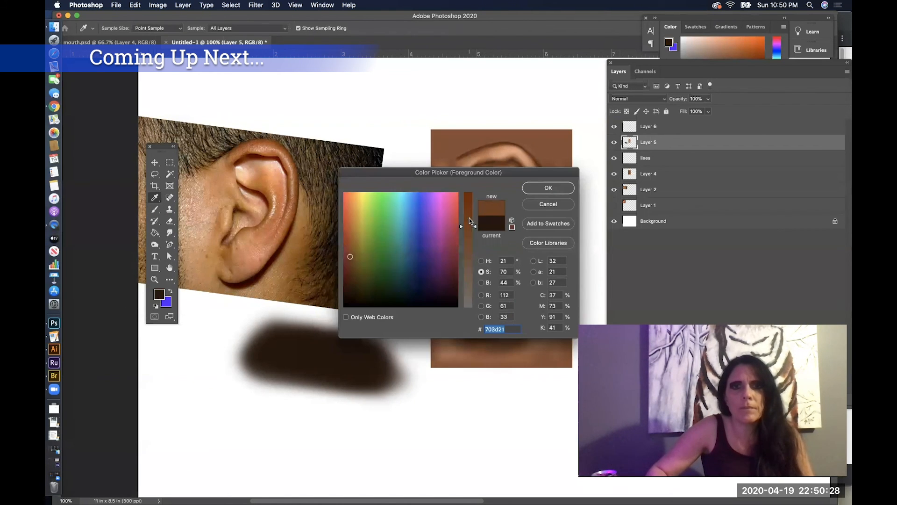
pyautogui.moveTo(469, 219); pyautogui.dragTo(477, 210)
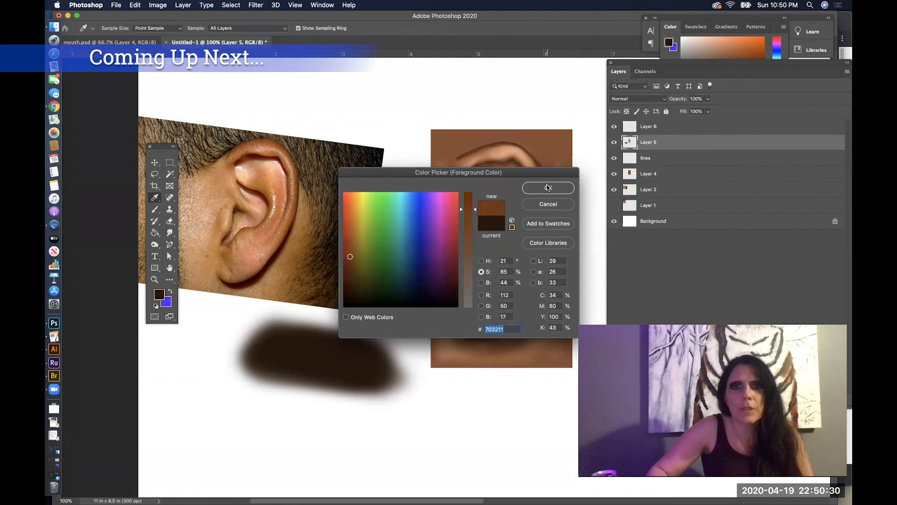
pyautogui.click(548, 187)
pyautogui.press('b')
pyautogui.moveTo(374, 362)
pyautogui.mouseDown()
pyautogui.moveTo(268, 342)
pyautogui.moveTo(374, 375)
pyautogui.moveTo(285, 356)
pyautogui.mouseUp()
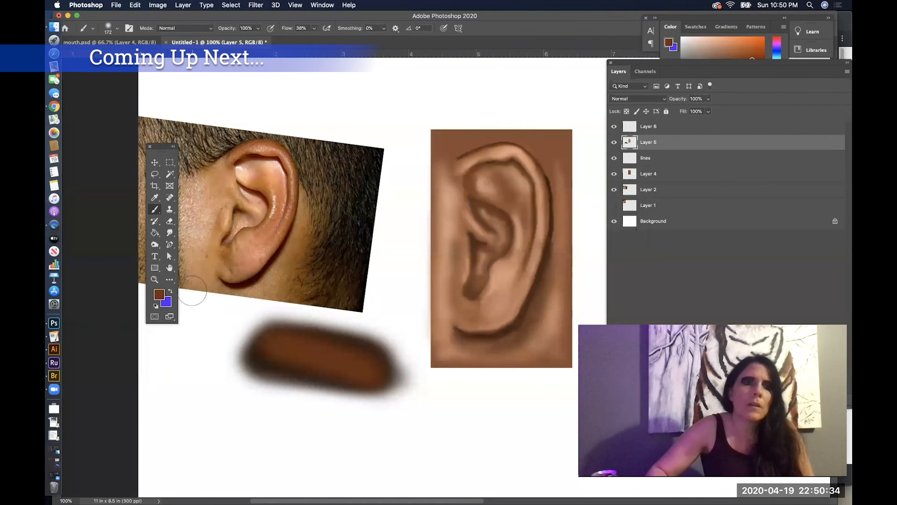
# - Change the foreground colour to a light tan and paint a highlight along the centre of the test patch with a 78 px brush
pyautogui.click(159, 293)
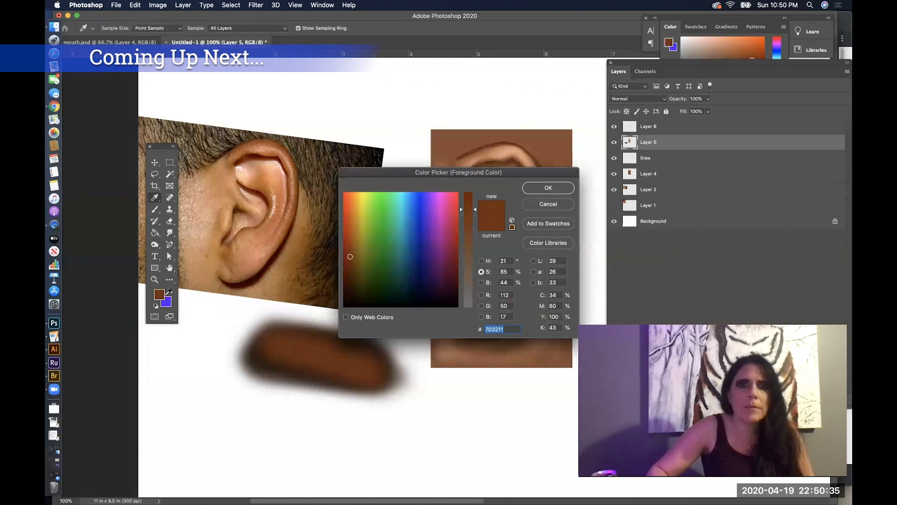
pyautogui.click(481, 282)
pyautogui.click(474, 218)
pyautogui.click(481, 271)
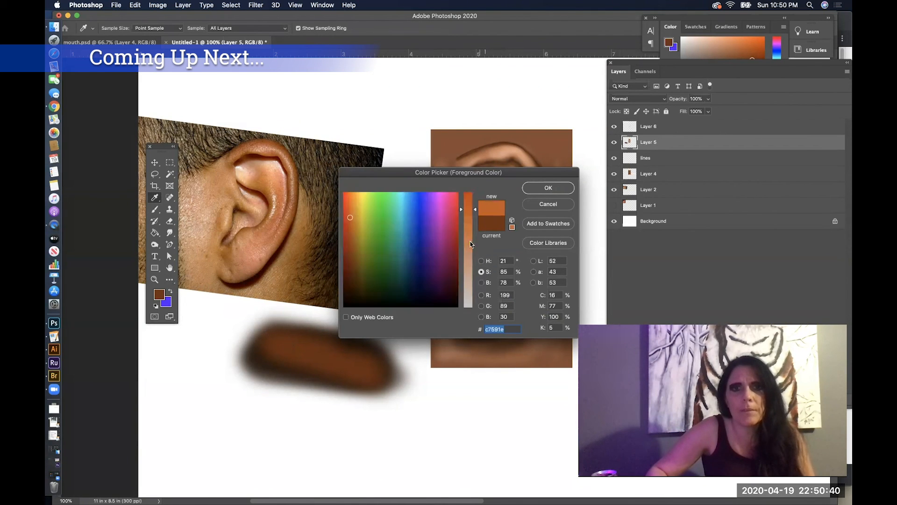
pyautogui.click(471, 250)
pyautogui.press('Return')
pyautogui.press('b')
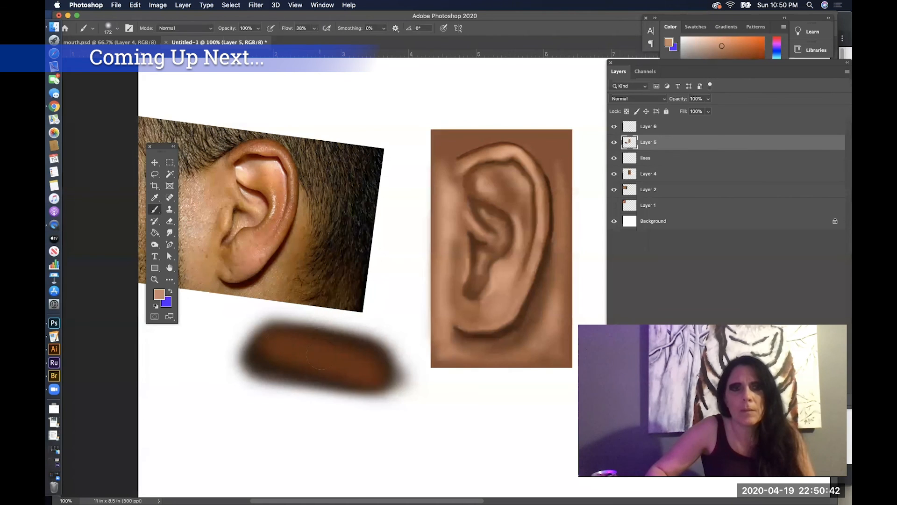
pyautogui.rightClick(395, 366)
pyautogui.click(416, 377)
pyautogui.press('Return')
pyautogui.moveTo(271, 343)
pyautogui.mouseDown()
pyautogui.moveTo(360, 376)
pyautogui.moveTo(264, 341)
pyautogui.mouseUp()
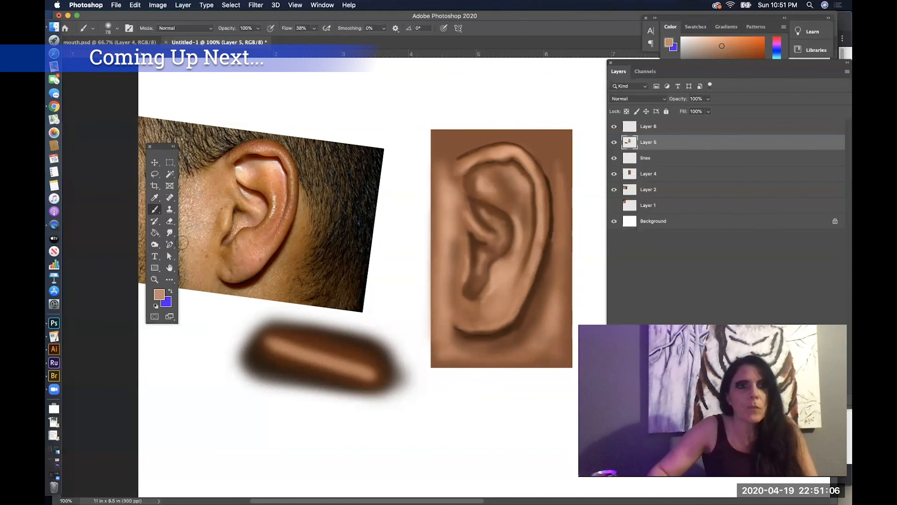
# - Sample dark brown from the ear's edge shadow and shade behind the rim and below the lobe with a 146 px brush at 59% opacity
pyautogui.click(154, 197)
pyautogui.click(541, 274)
pyautogui.click(155, 209)
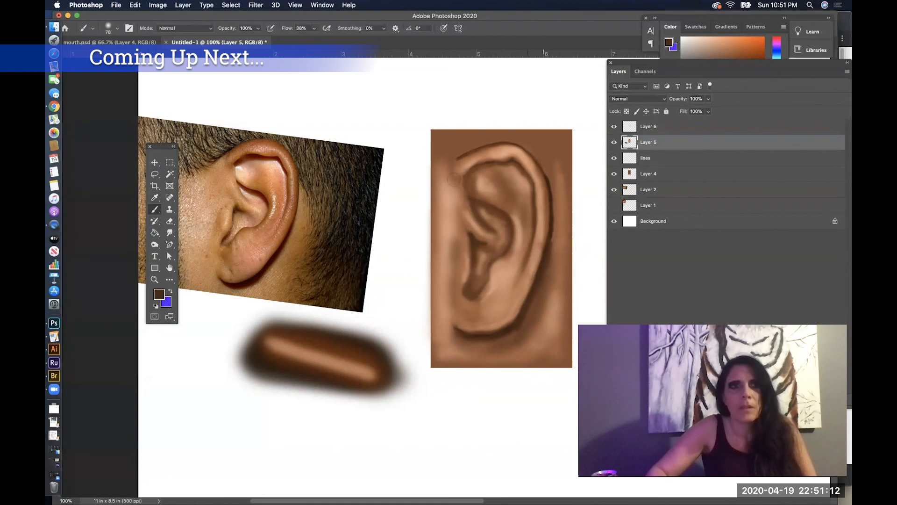
pyautogui.click(256, 29)
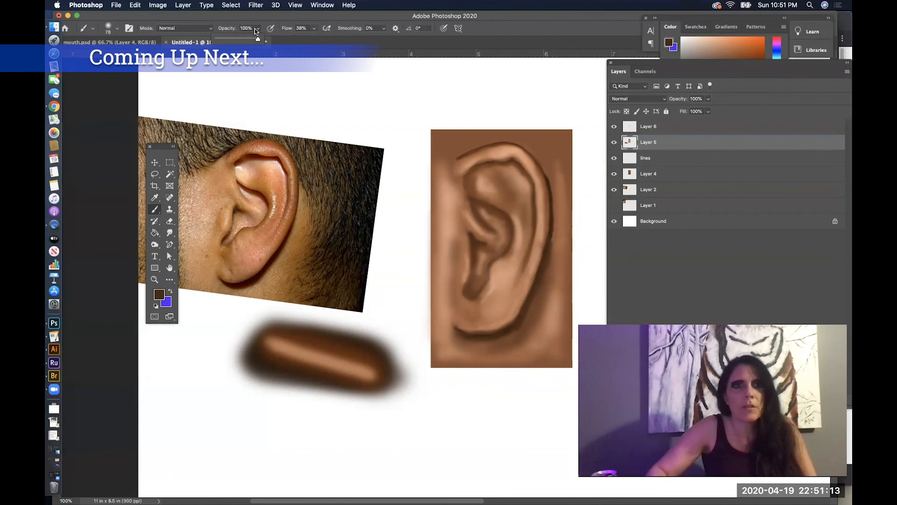
pyautogui.rightClick(425, 146)
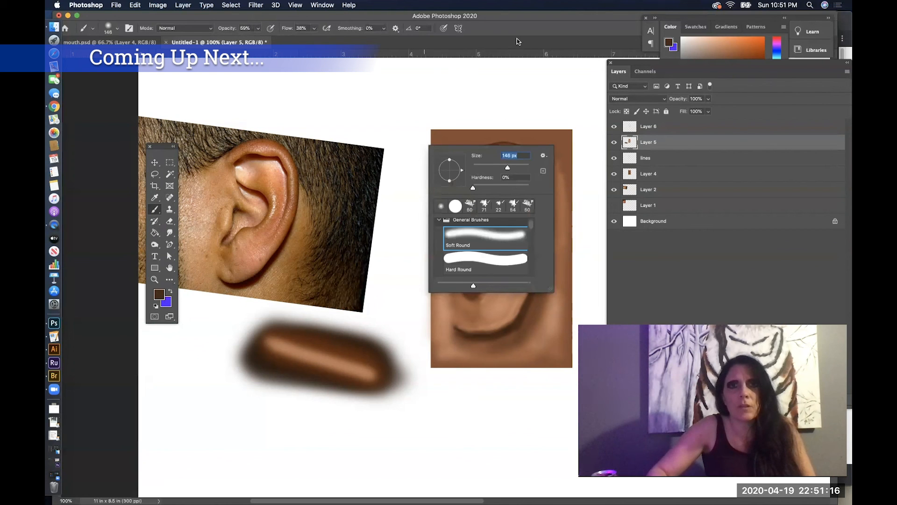
pyautogui.press('Return')
pyautogui.moveTo(549, 279)
pyautogui.mouseDown()
pyautogui.moveTo(528, 330)
pyautogui.moveTo(508, 349)
pyautogui.mouseUp()
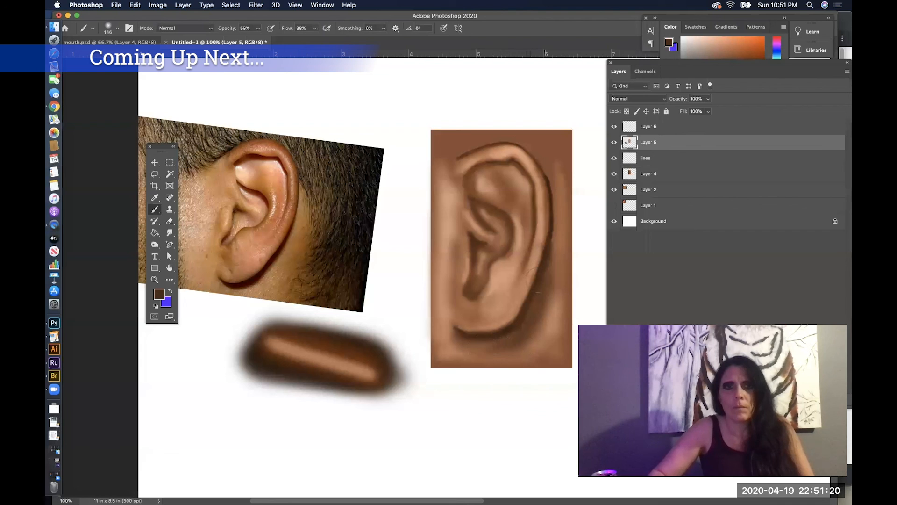
pyautogui.moveTo(555, 251)
pyautogui.mouseDown()
pyautogui.moveTo(562, 238)
pyautogui.moveTo(510, 338)
pyautogui.mouseUp()
pyautogui.moveTo(474, 368); pyautogui.dragTo(460, 348)
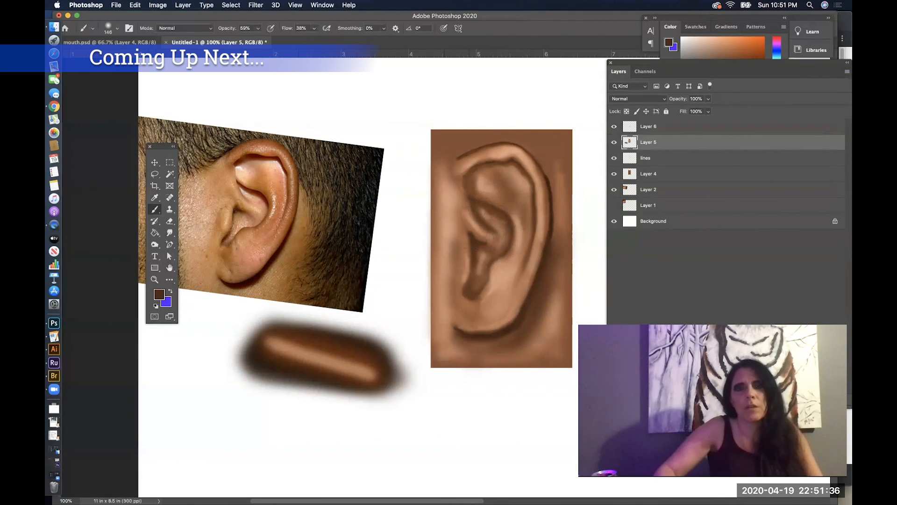
# - Try to darken the fold in the ear's central hollow with a smaller brush, and undo the stroke
pyautogui.click(154, 279)
pyautogui.click(502, 231)
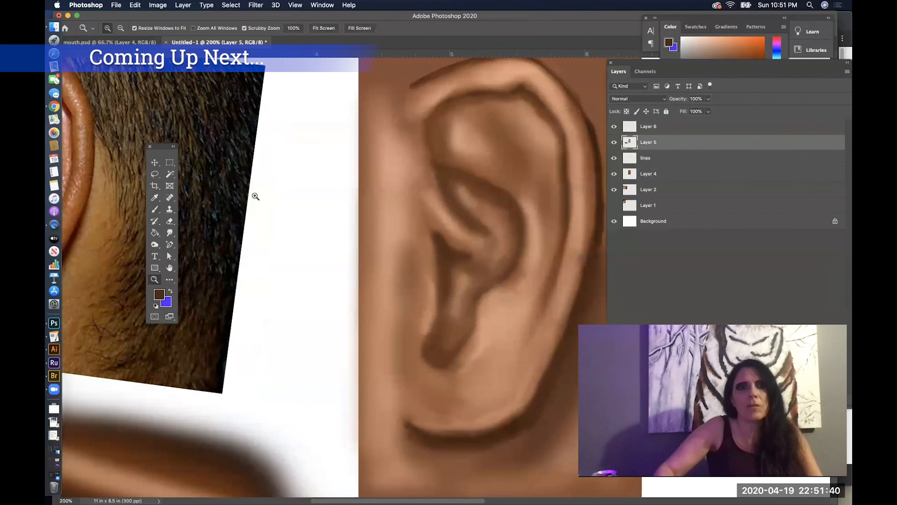
pyautogui.click(155, 209)
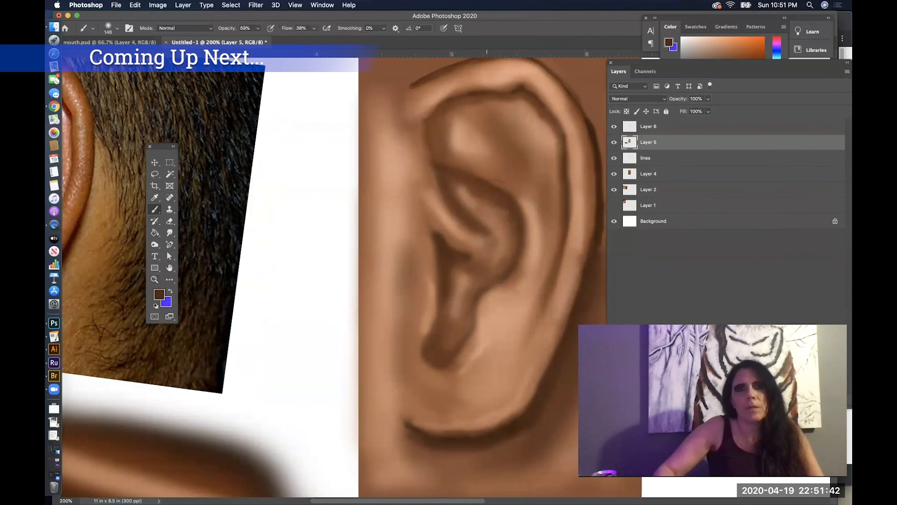
pyautogui.rightClick(490, 204)
pyautogui.moveTo(469, 193); pyautogui.dragTo(500, 212)
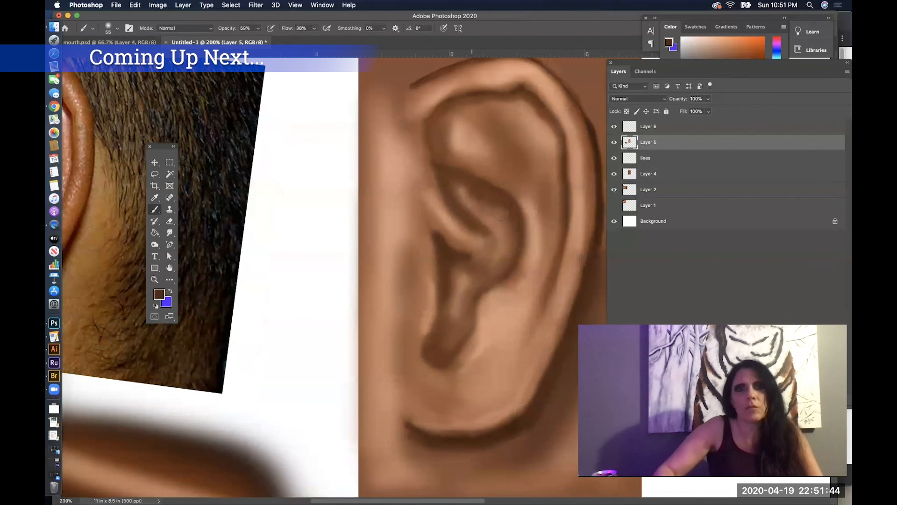
pyautogui.click(135, 5)
pyautogui.click(150, 15)
# - Lower the brush opacity to 18% and softly darken the ear's central hollow and the canal area below it
pyautogui.click(259, 28)
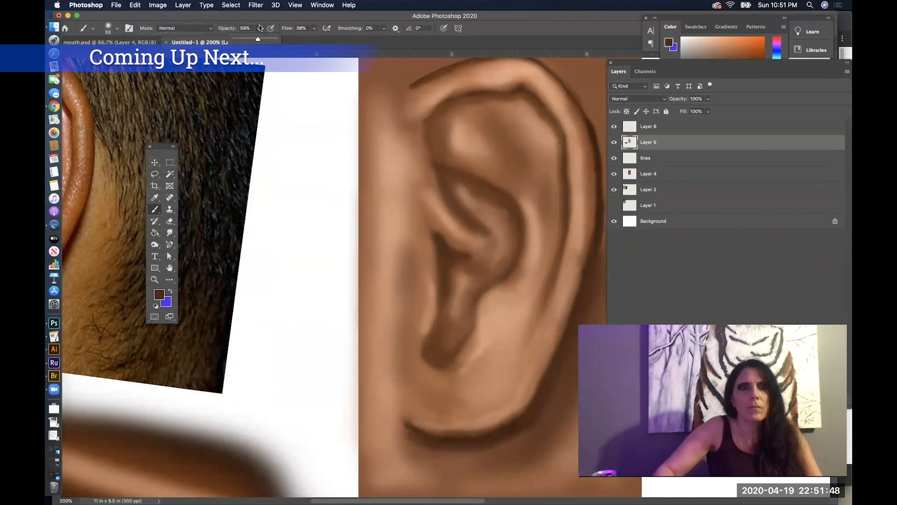
pyautogui.click(484, 204)
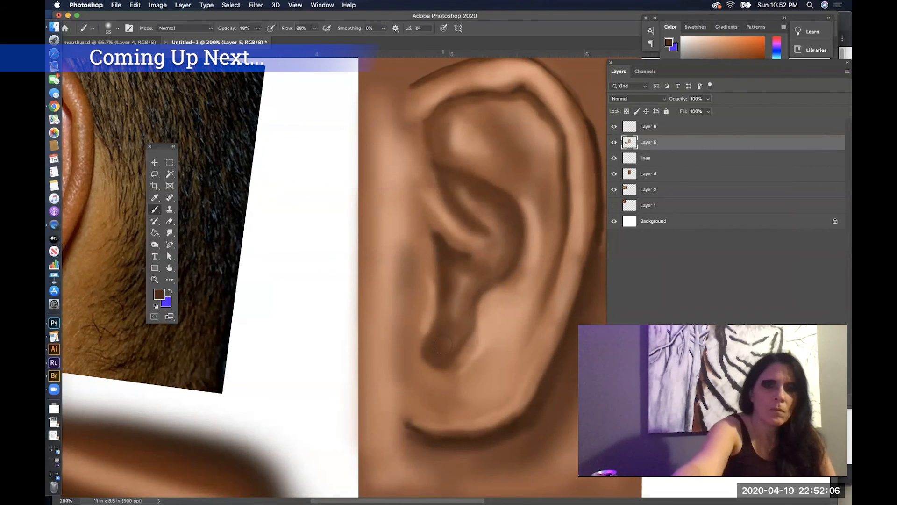
pyautogui.press('super+minus')
pyautogui.press('super+minus')
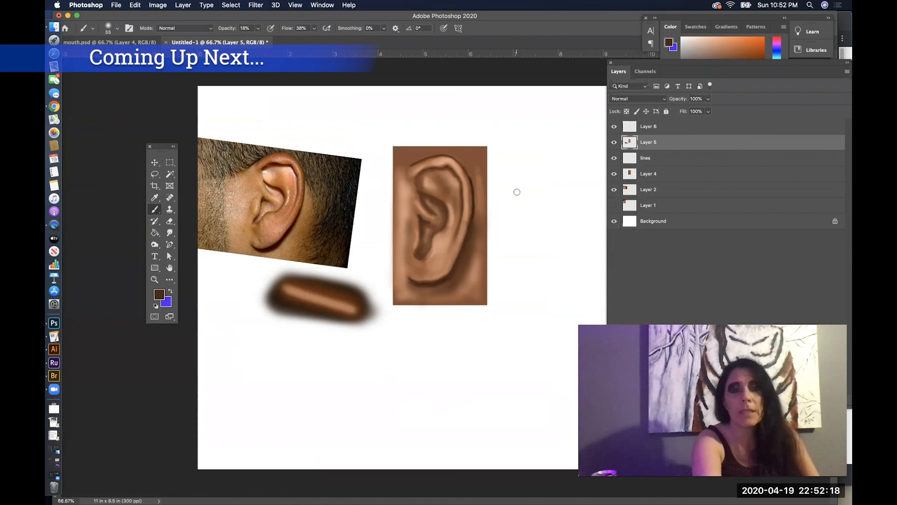
# - Save the document on the computer rather than to cloud documents
pyautogui.press('super+s')
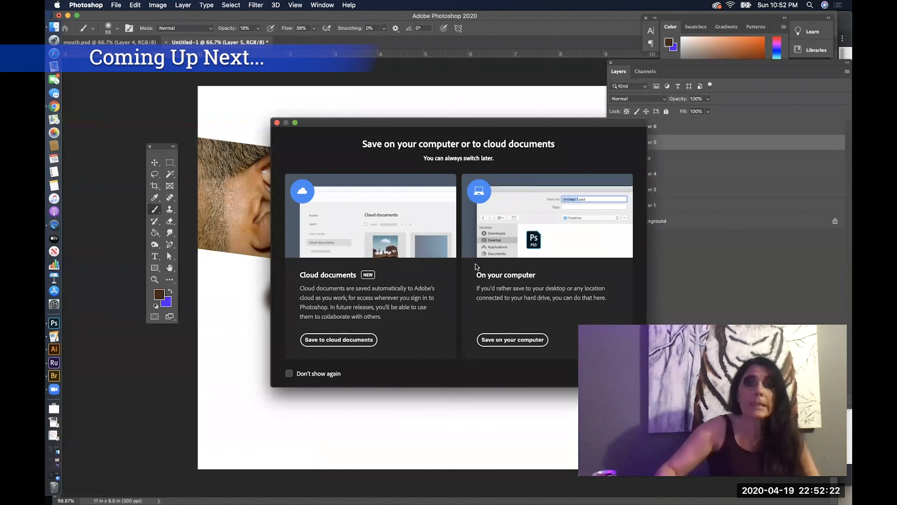
pyautogui.click(504, 336)
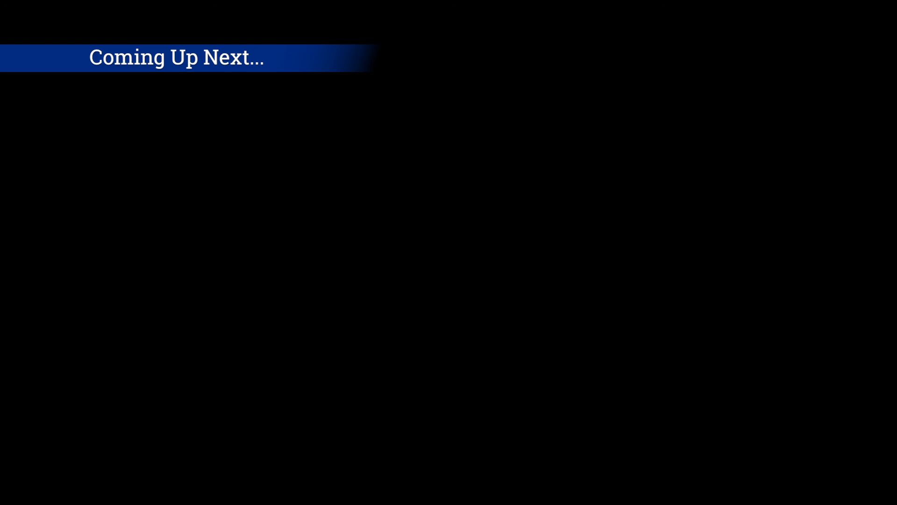